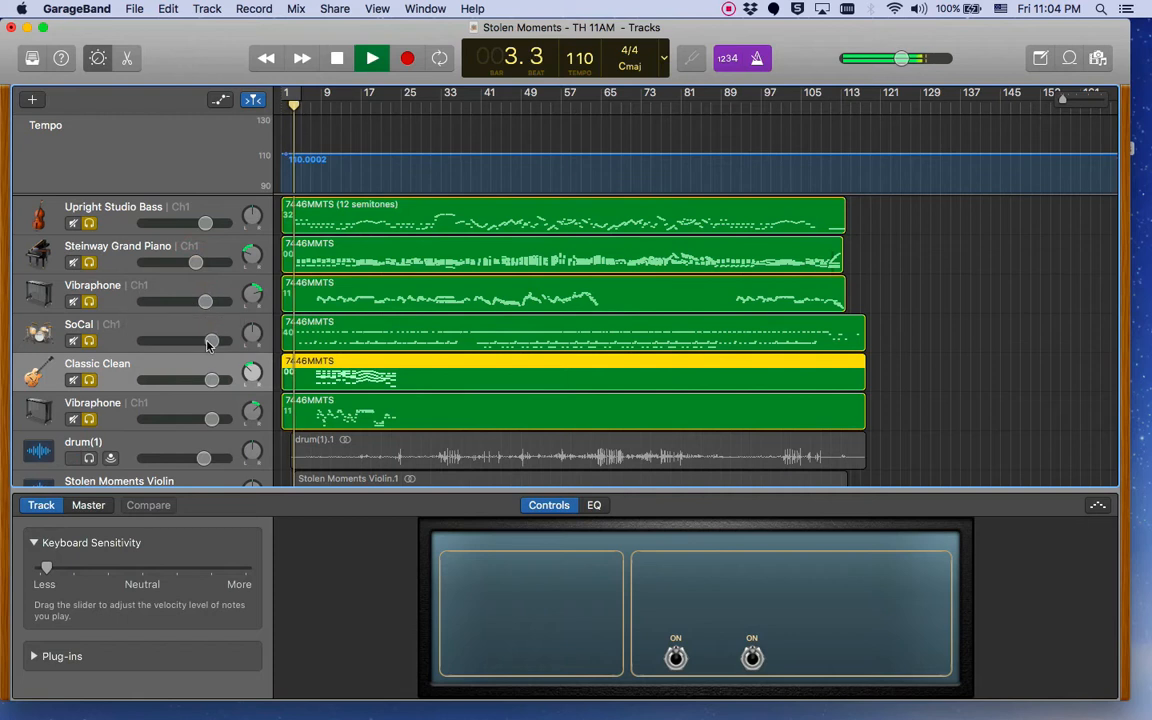
# Lower the volume of the Classic Clean, second Vibraphone, Upright Studio Bass and first Steinway Grand Piano tracks slightly during playback
pyautogui.click(211, 379)
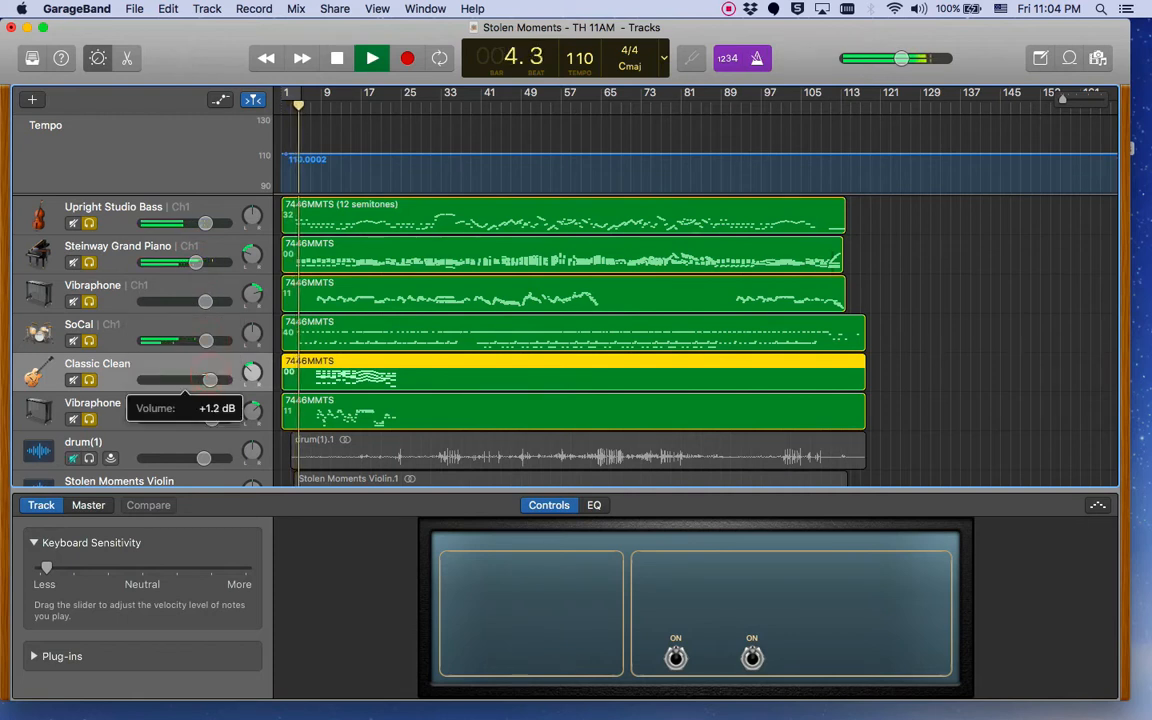
pyautogui.click(207, 417)
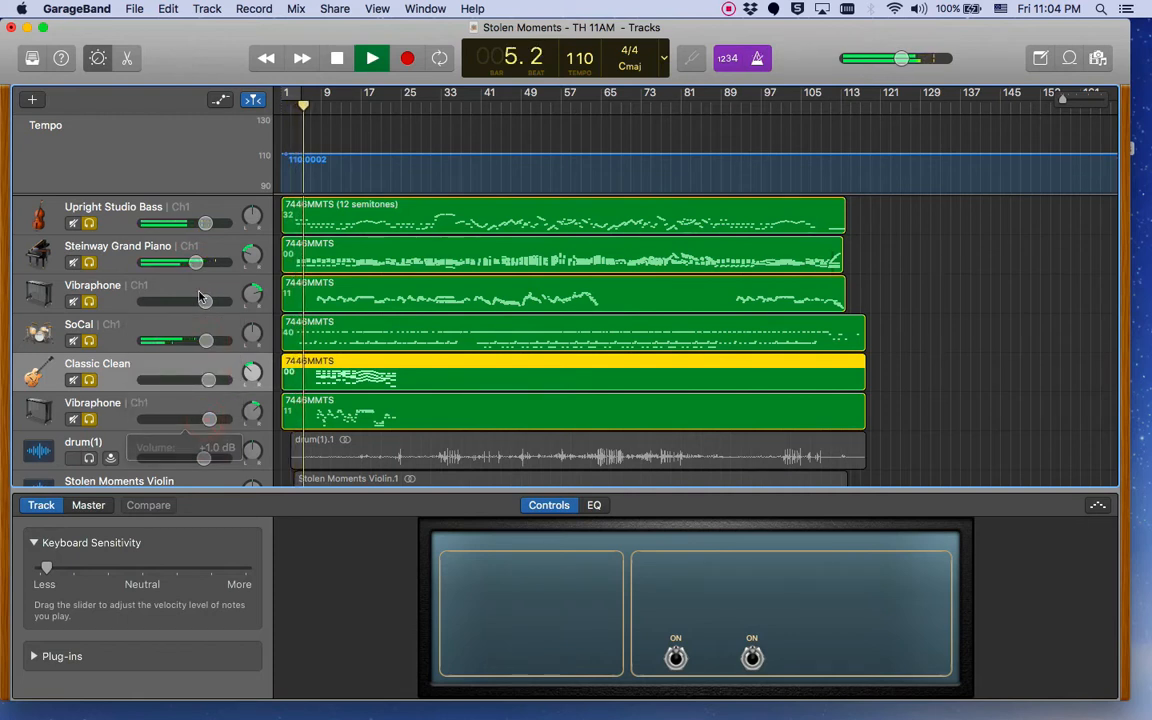
pyautogui.moveTo(200, 232); pyautogui.dragTo(189, 262)
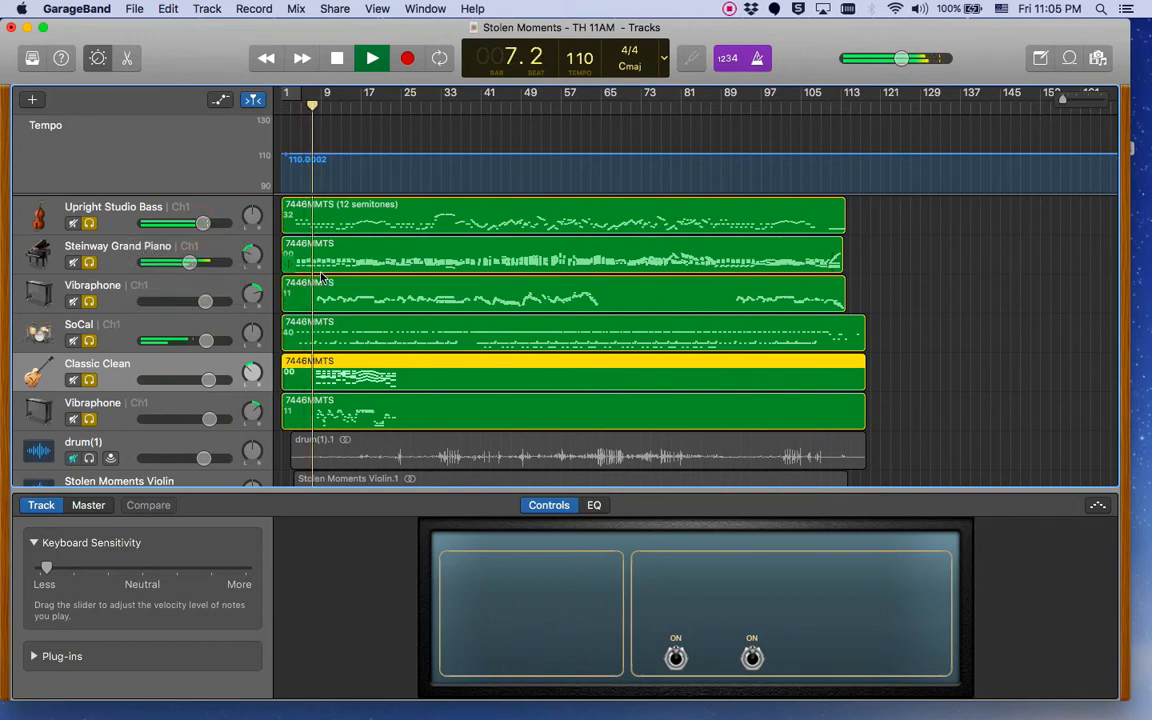
pyautogui.scroll(-3, 424, 290)
pyautogui.scroll(3, 426, 280)
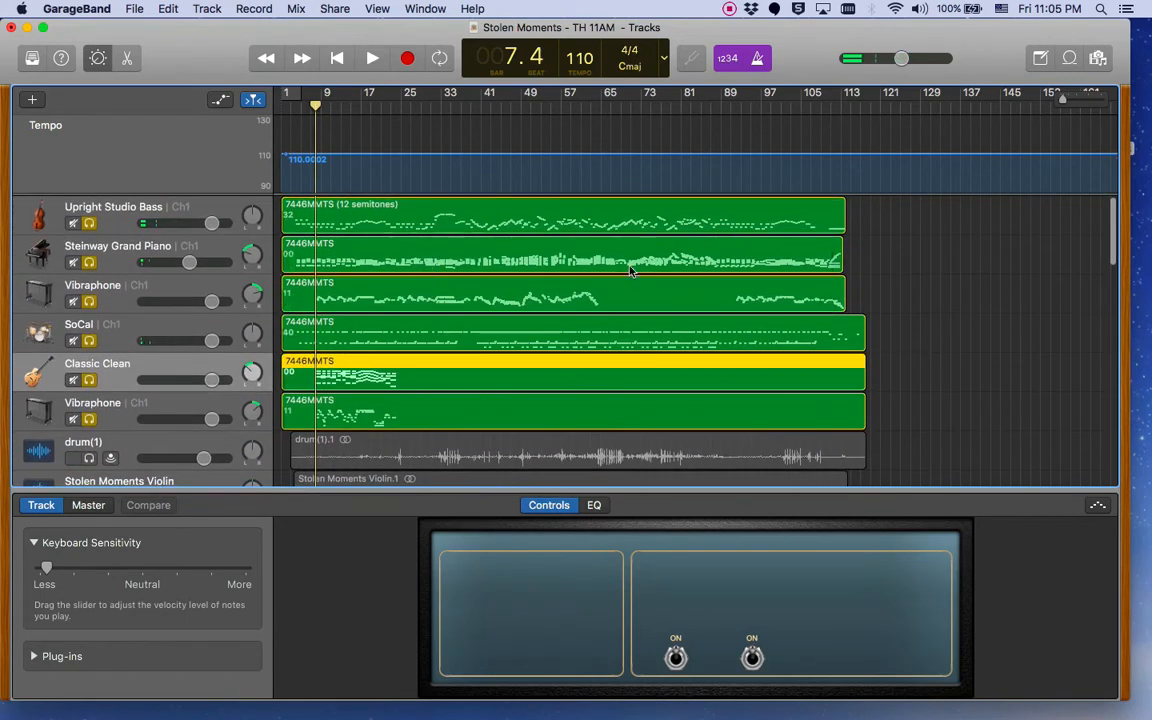
pyautogui.scroll(-5, 499, 327)
pyautogui.scroll(5, 499, 327)
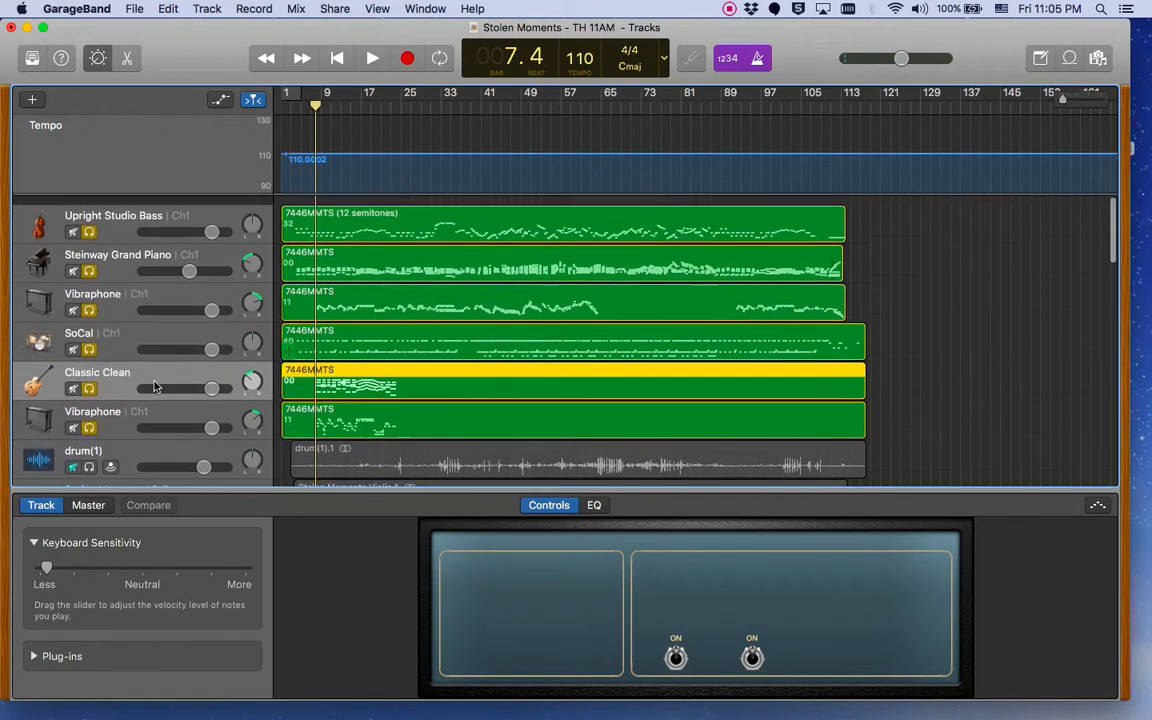
# Turn off solo on the two Vibraphone, Classic Clean, SoCal, first Steinway Grand Piano and Upright Studio Bass tracks
pyautogui.click(89, 419)
pyautogui.click(89, 380)
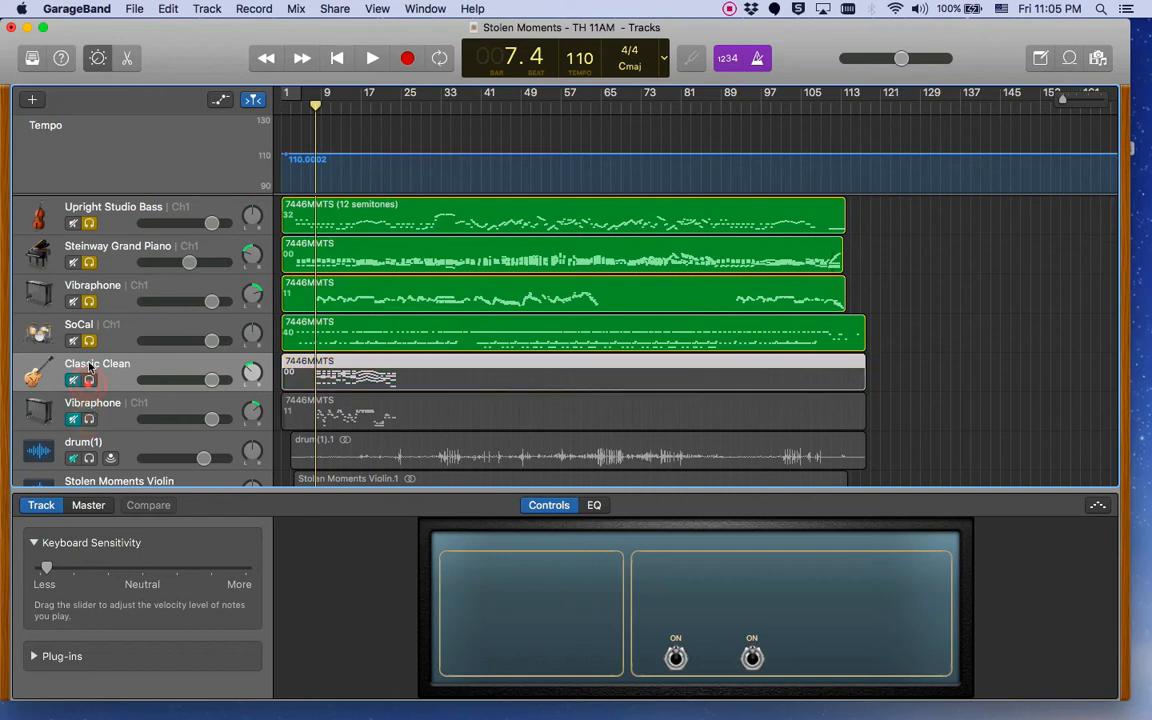
pyautogui.click(89, 341)
pyautogui.click(89, 301)
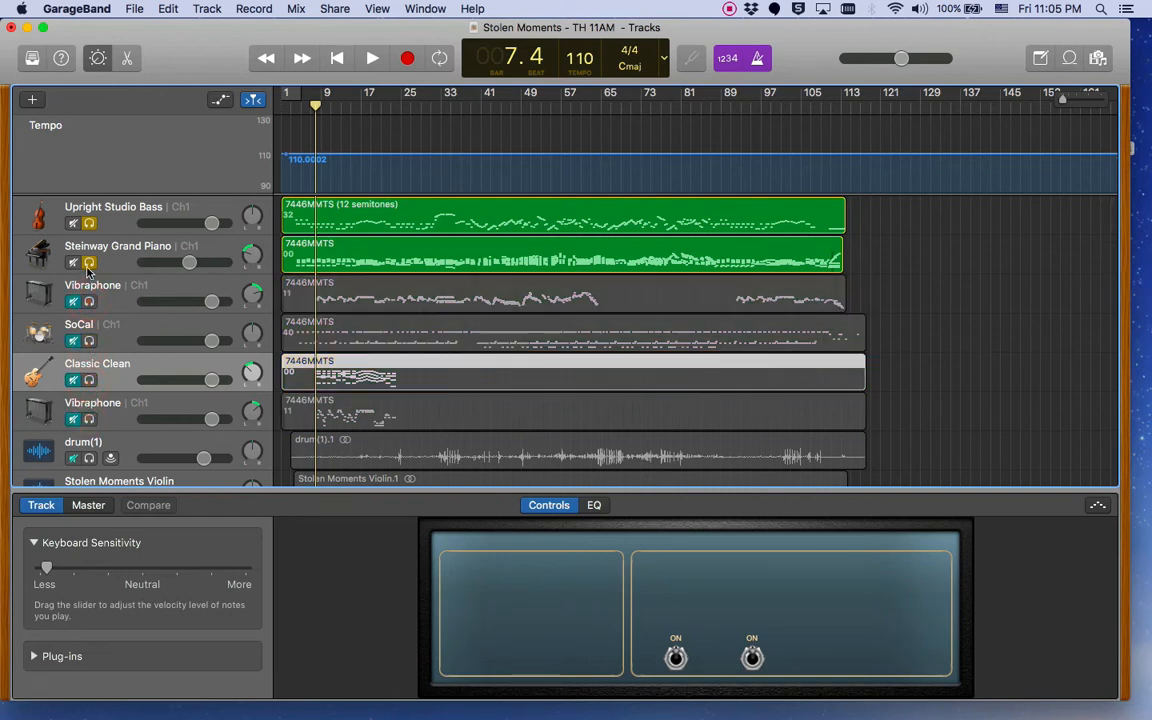
pyautogui.click(89, 262)
pyautogui.click(89, 223)
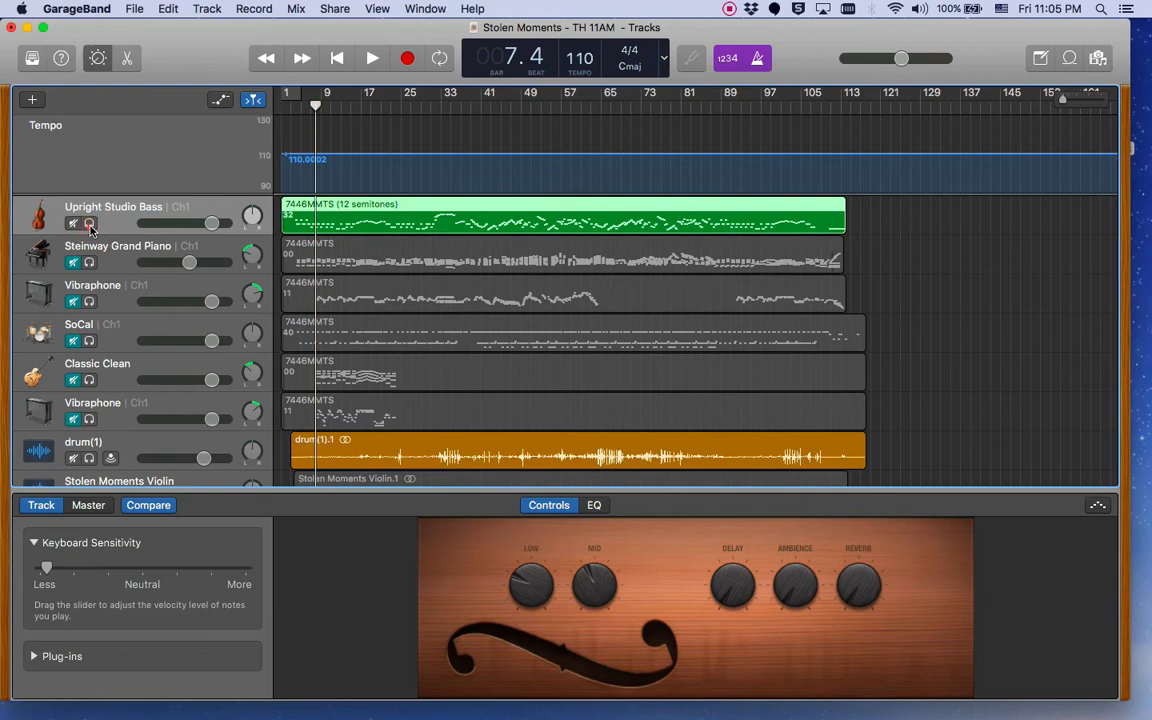
# Play the mix from near the beginning and examine the levels and start points of the recorded audio tracks
pyautogui.scroll(-5, 320, 283)
pyautogui.scroll(-1, 320, 283)
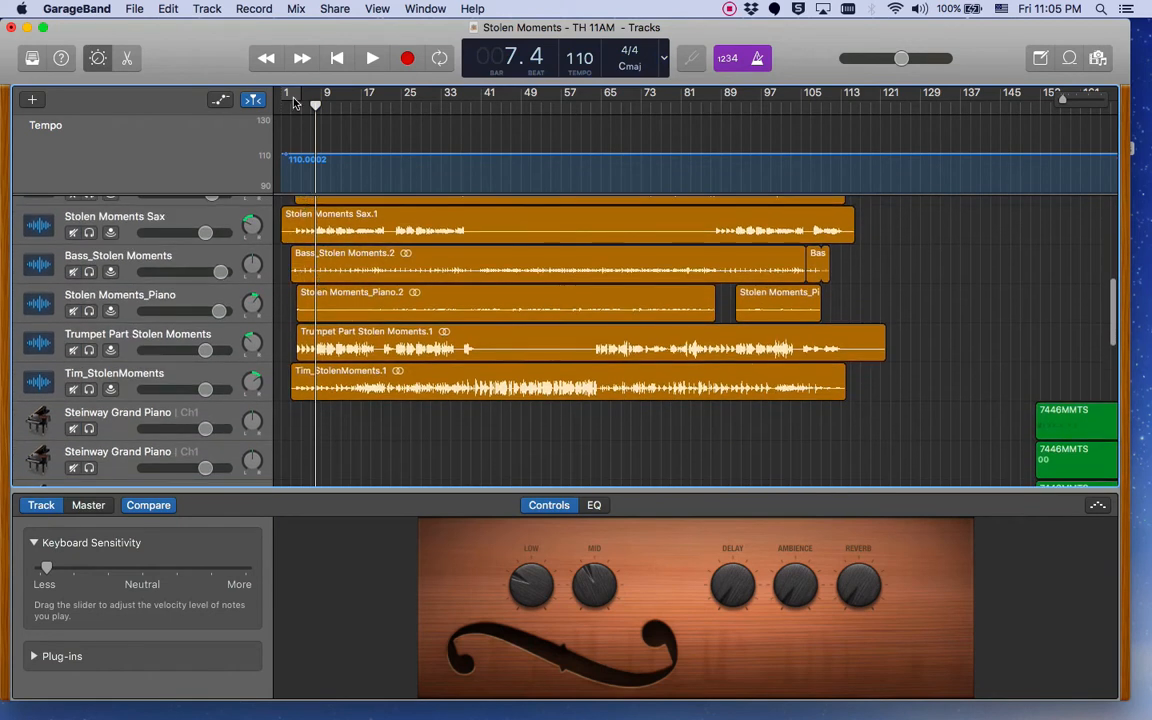
pyautogui.scroll(10, 320, 240)
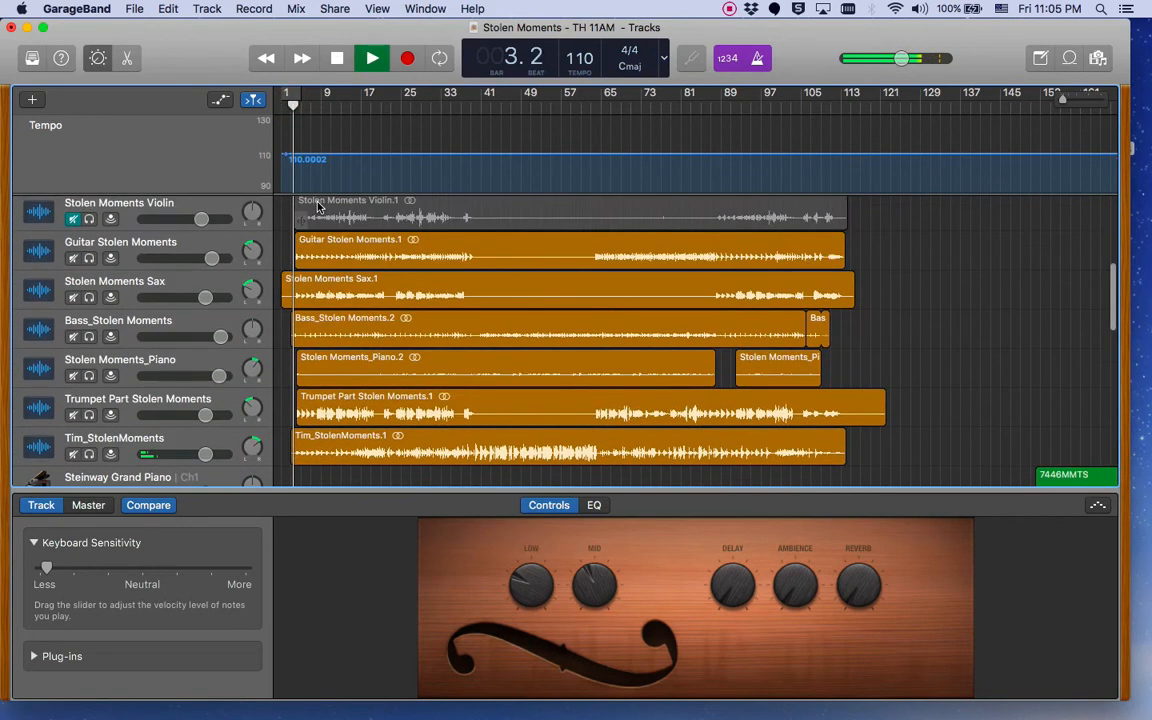
pyautogui.scroll(-6, 325, 274)
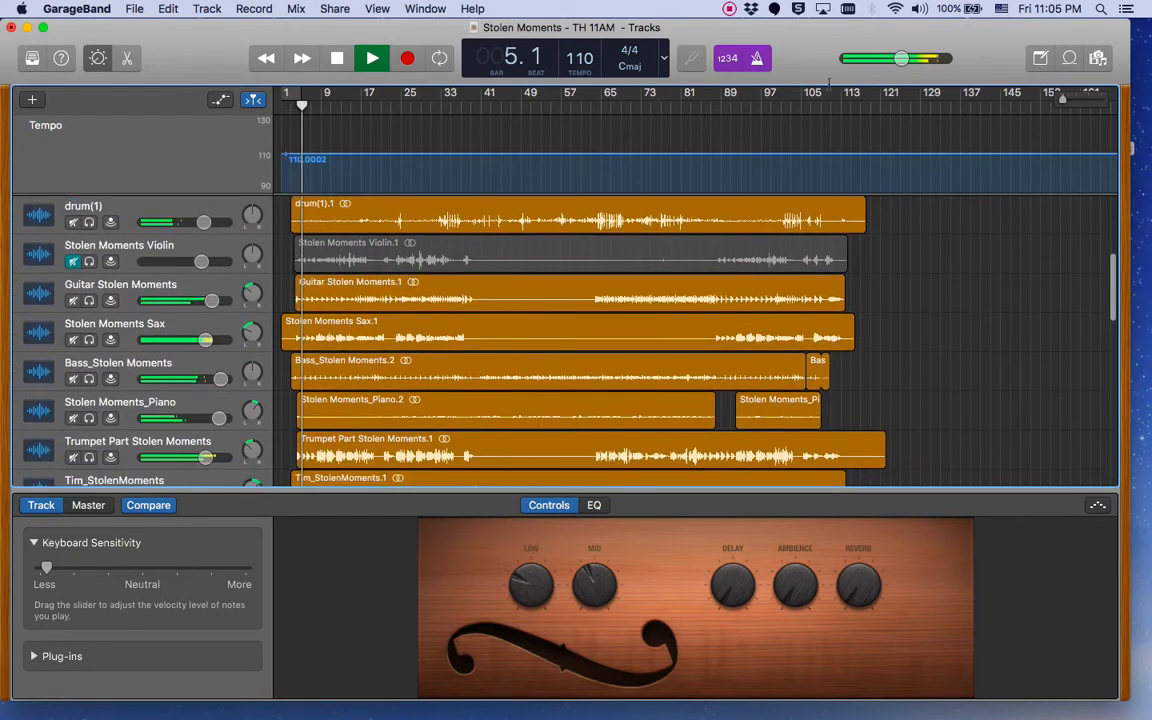
pyautogui.scroll(-2, 771, 216)
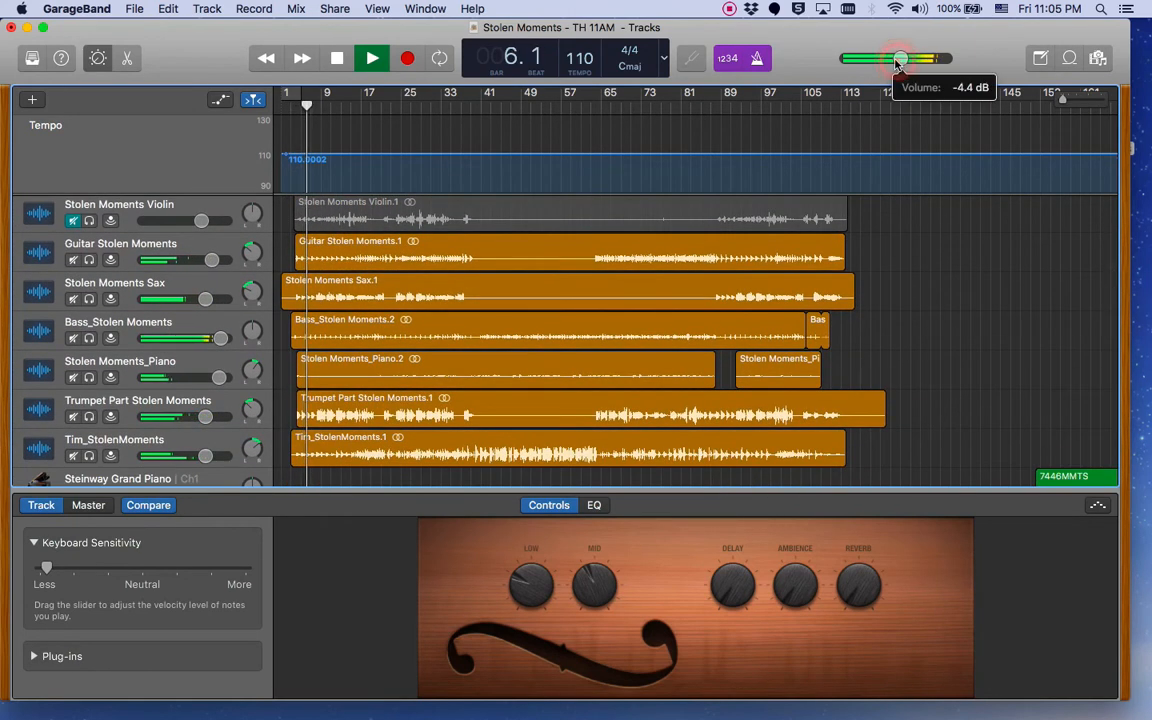
pyautogui.scroll(1, 405, 420)
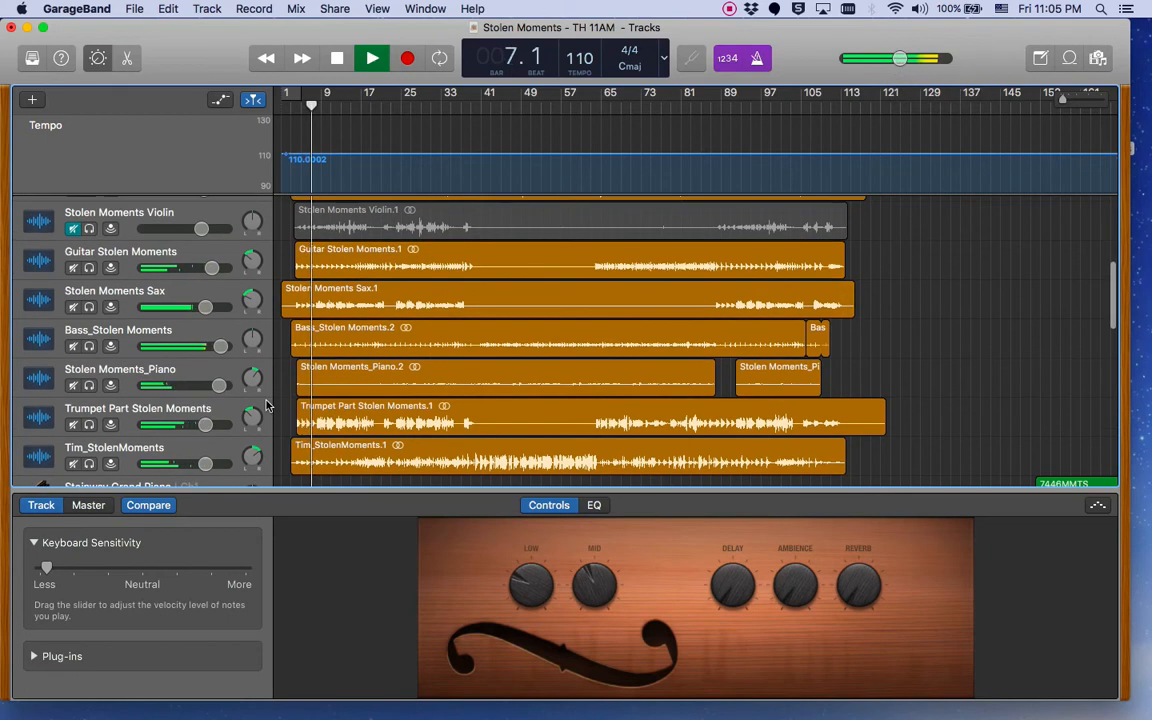
pyautogui.scroll(-3, 366, 373)
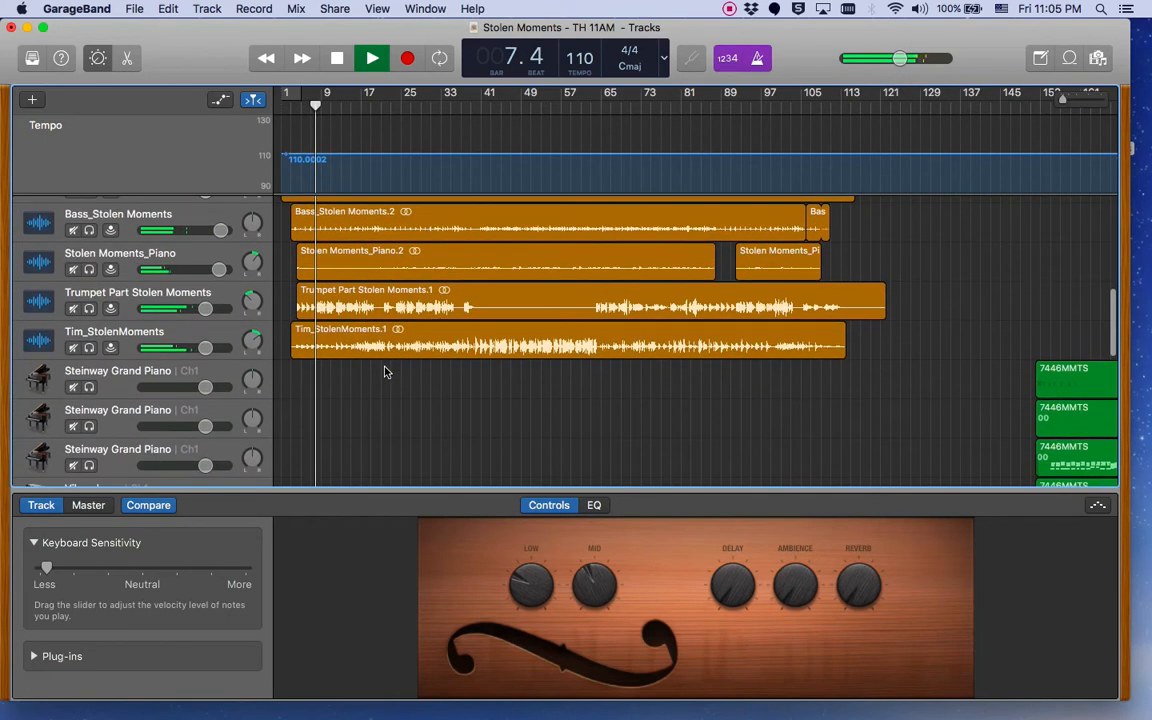
pyautogui.scroll(5, 385, 372)
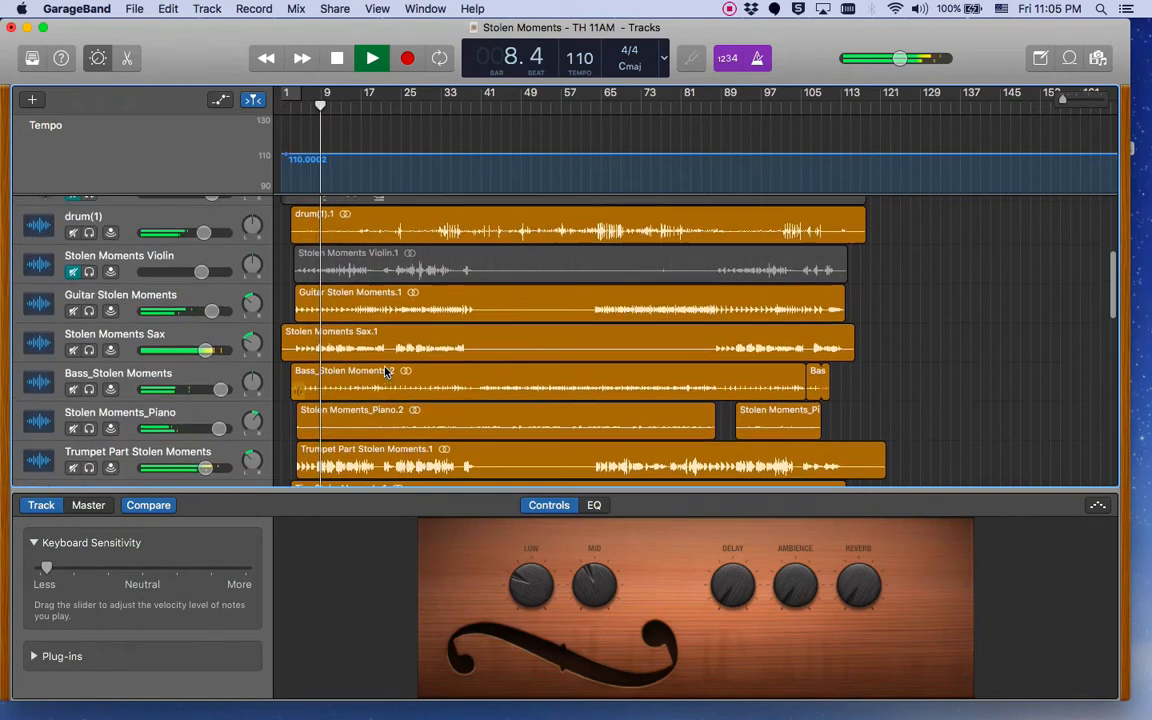
pyautogui.scroll(1, 385, 372)
pyautogui.scroll(-2, 385, 372)
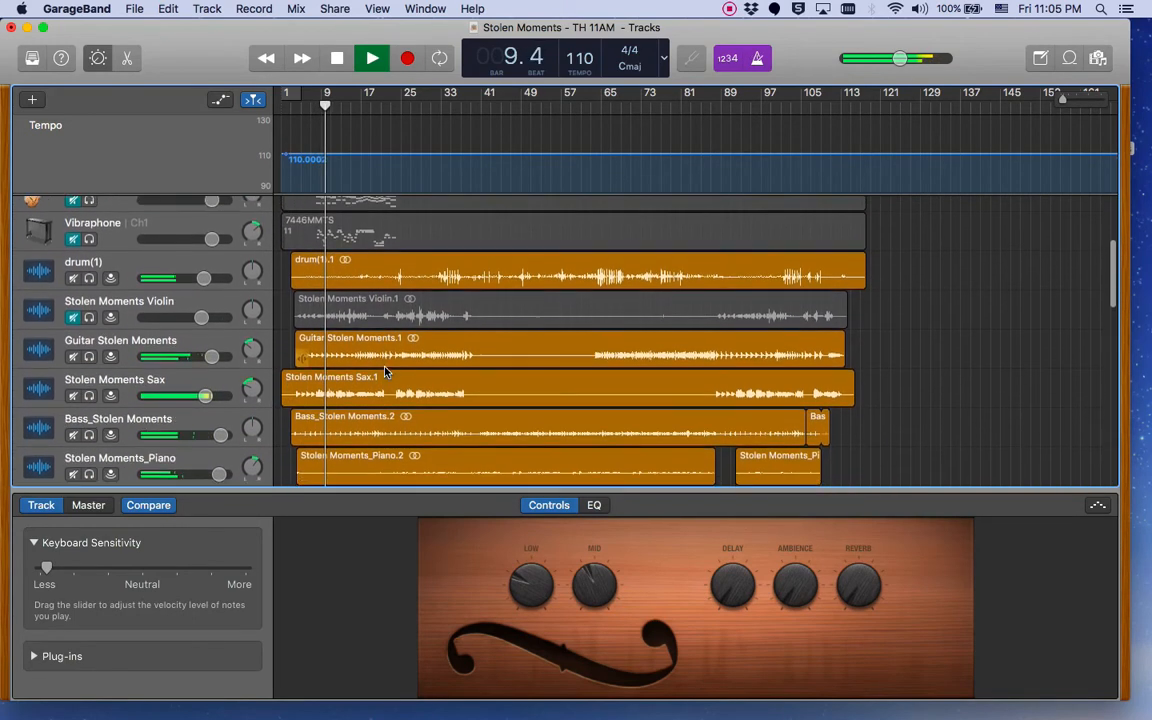
pyautogui.scroll(-4, 385, 372)
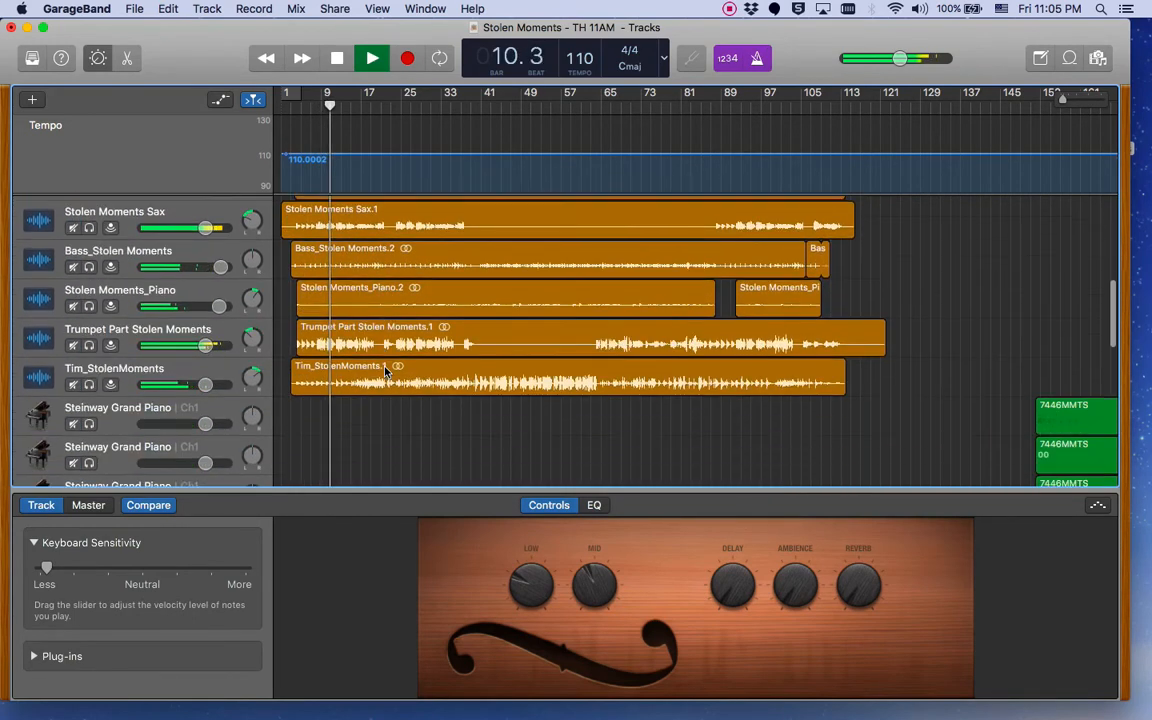
pyautogui.scroll(2, 385, 372)
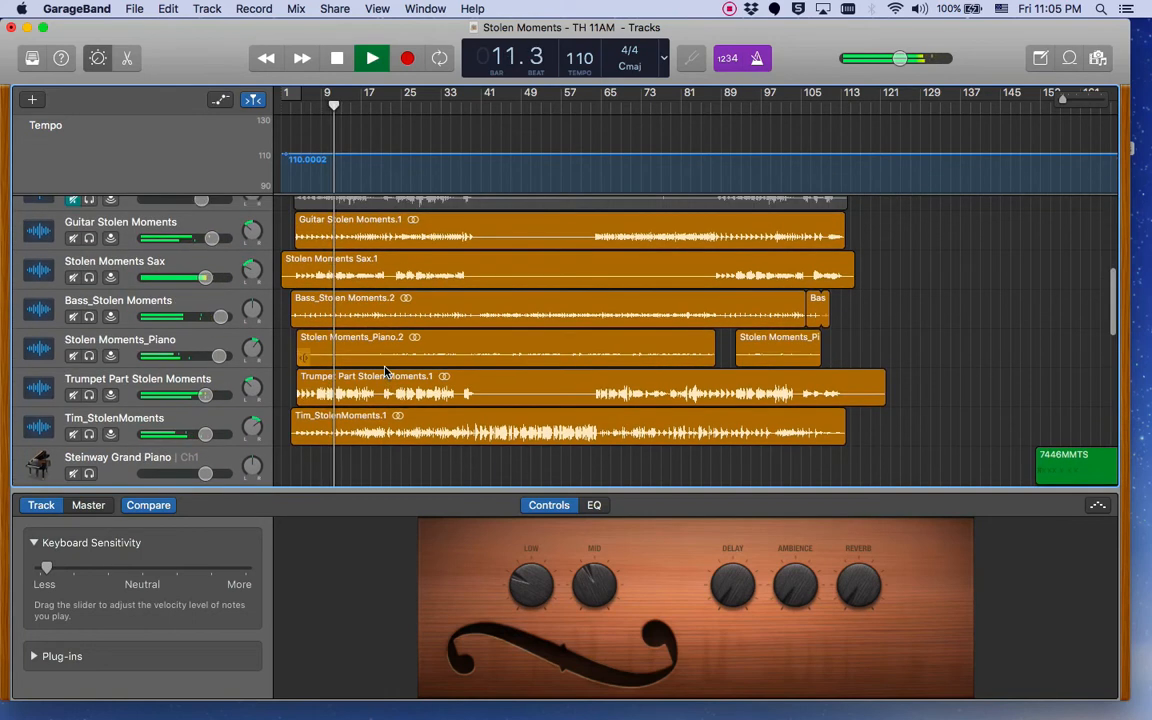
pyautogui.scroll(3, 385, 343)
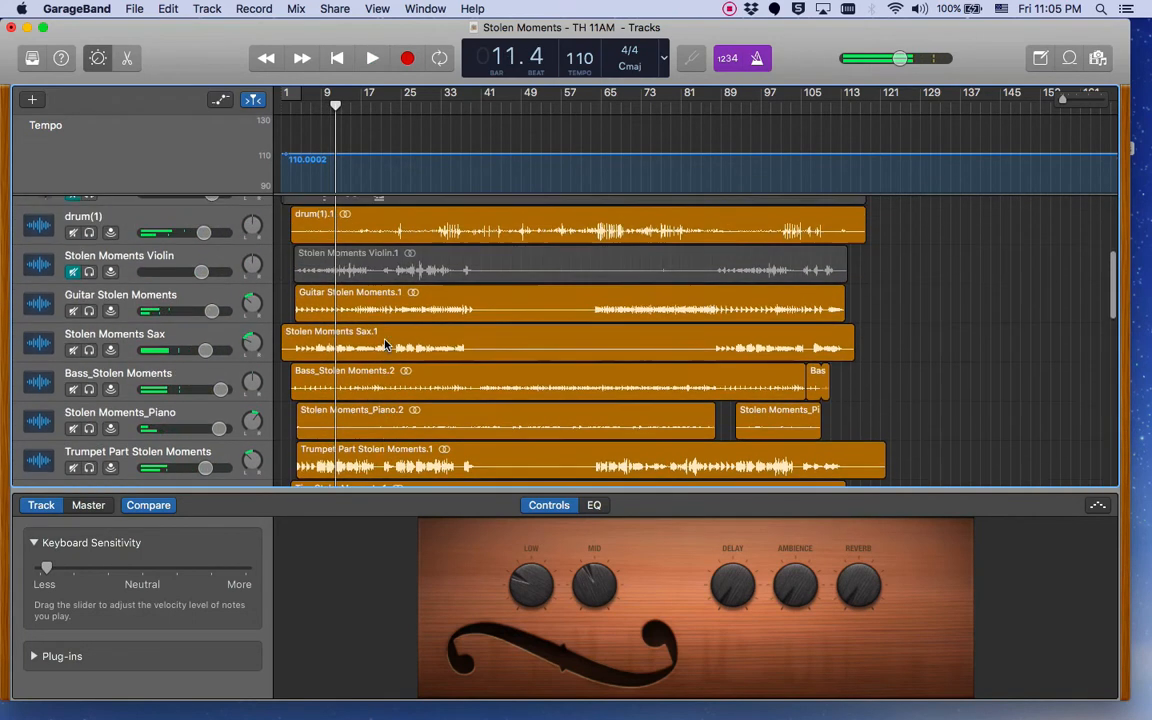
pyautogui.scroll(-1, 385, 334)
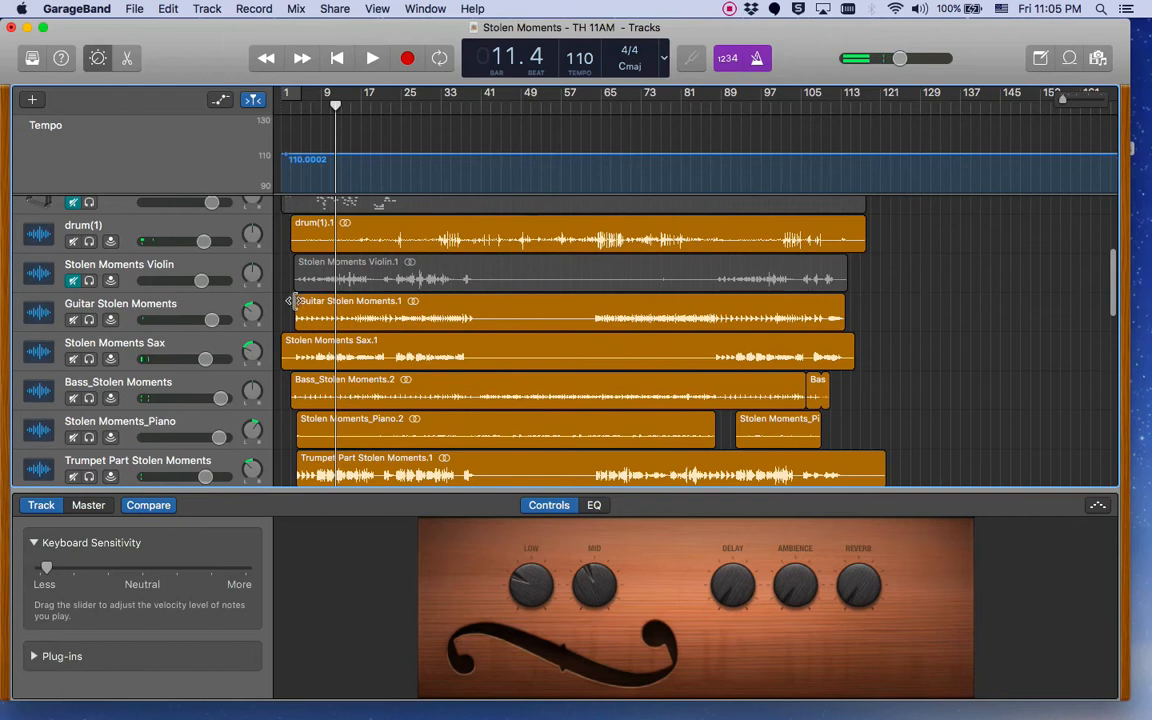
pyautogui.scroll(-2, 290, 457)
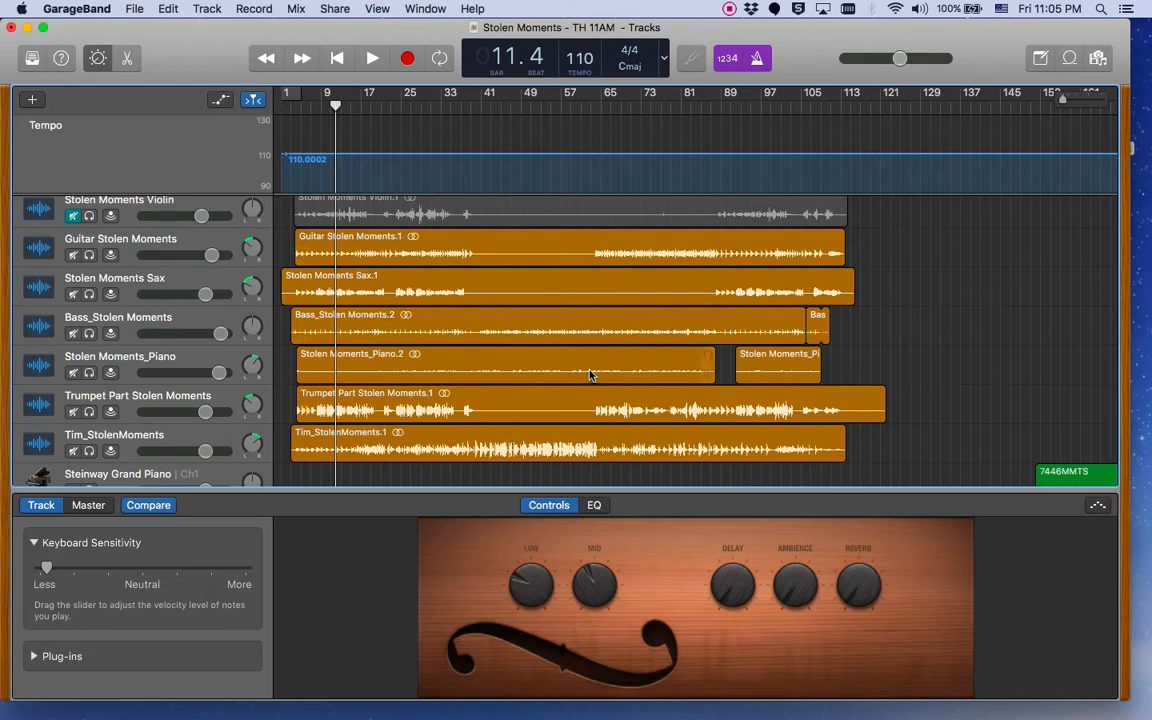
# Move the guitar, bass, piano, trumpet, last audio and drum regions earlier so they all start at bar 1
pyautogui.moveTo(1062, 103); pyautogui.dragTo(1065, 103)
pyautogui.hscroll(-1, 805, 290)
pyautogui.hscroll(-2, 805, 290)
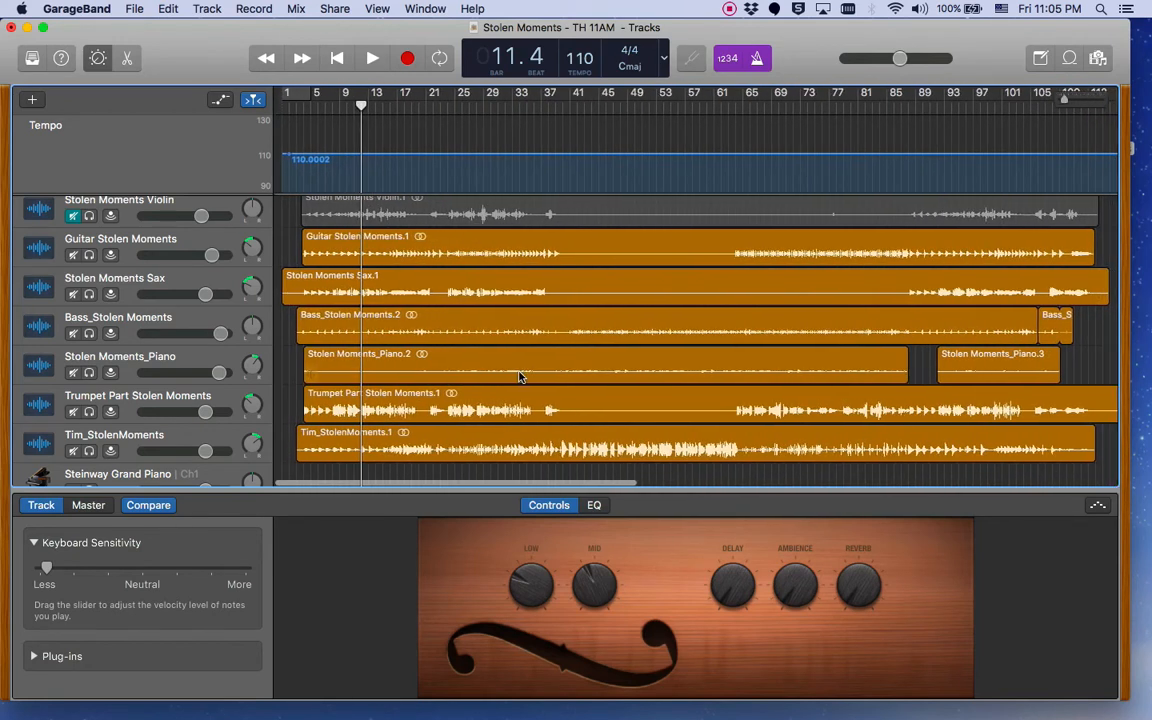
pyautogui.moveTo(408, 250); pyautogui.dragTo(388, 250)
pyautogui.moveTo(392, 330); pyautogui.dragTo(362, 354)
pyautogui.moveTo(404, 405); pyautogui.dragTo(371, 430)
pyautogui.click(385, 430)
pyautogui.scroll(-2, 371, 430)
pyautogui.scroll(3, 335, 325)
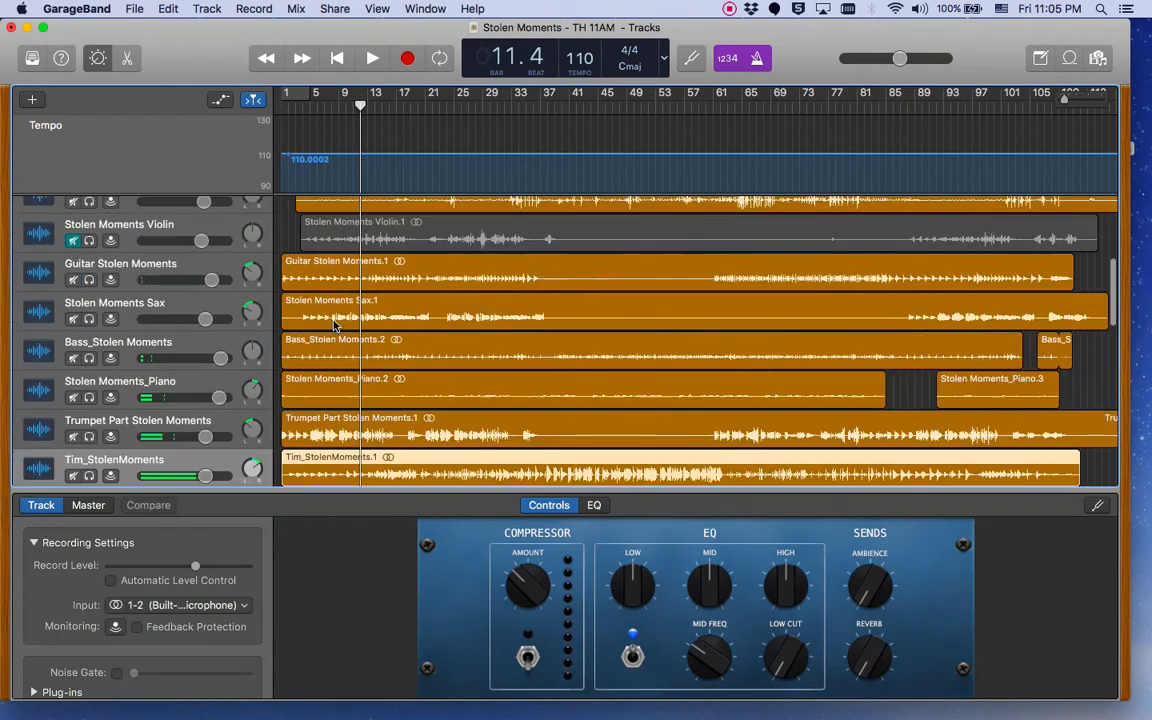
pyautogui.scroll(1, 336, 327)
pyautogui.moveTo(345, 213); pyautogui.dragTo(312, 213)
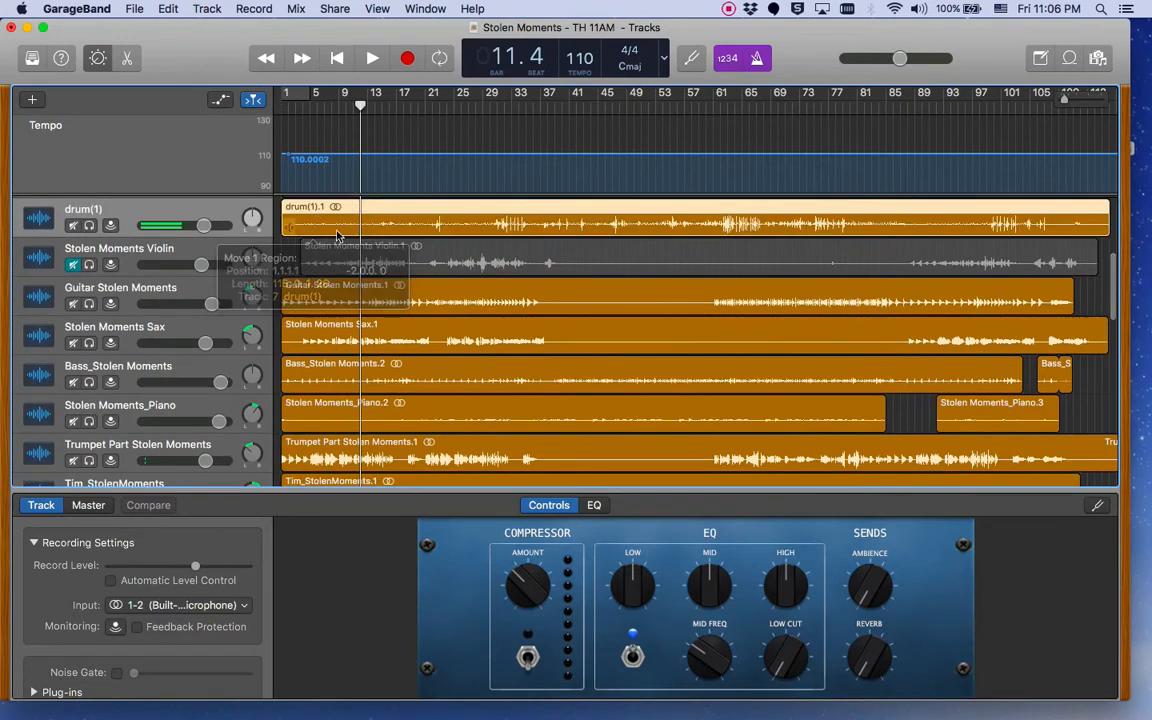
# Play the project from bar 1 to hear how the shifted regions sound together, and stop around bar 5
pyautogui.scroll(3, 338, 238)
pyautogui.scroll(-5, 350, 260)
pyautogui.click(285, 108)
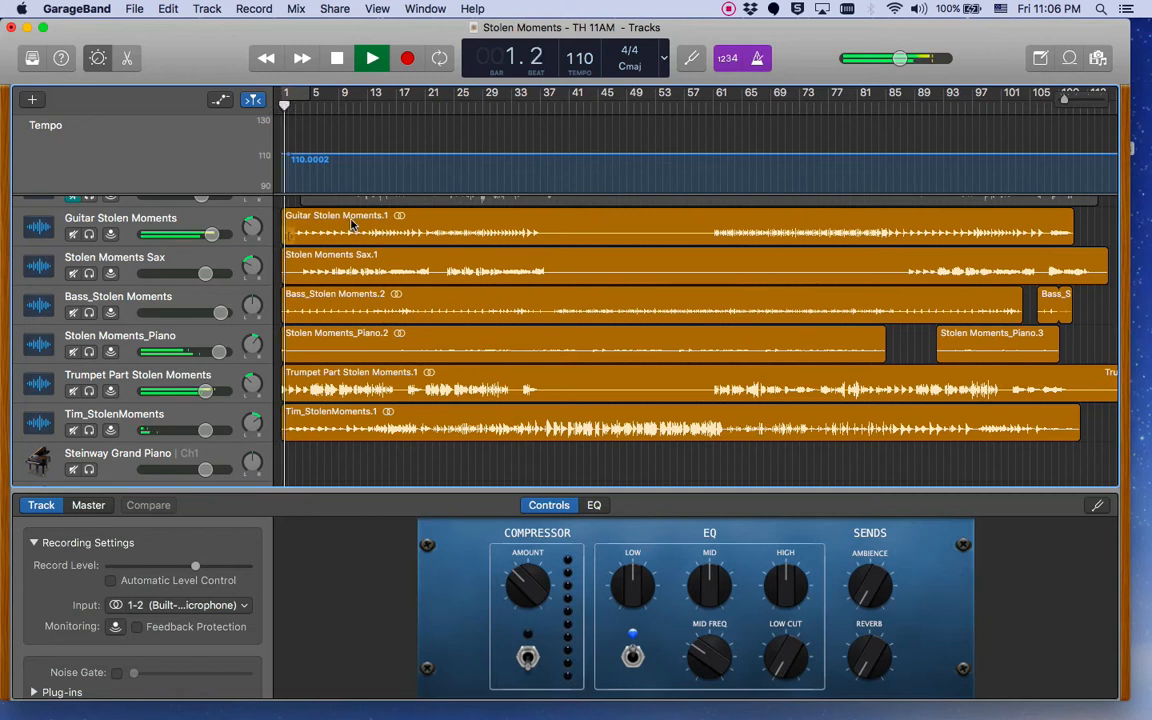
pyautogui.scroll(2, 352, 225)
pyautogui.scroll(-1, 352, 260)
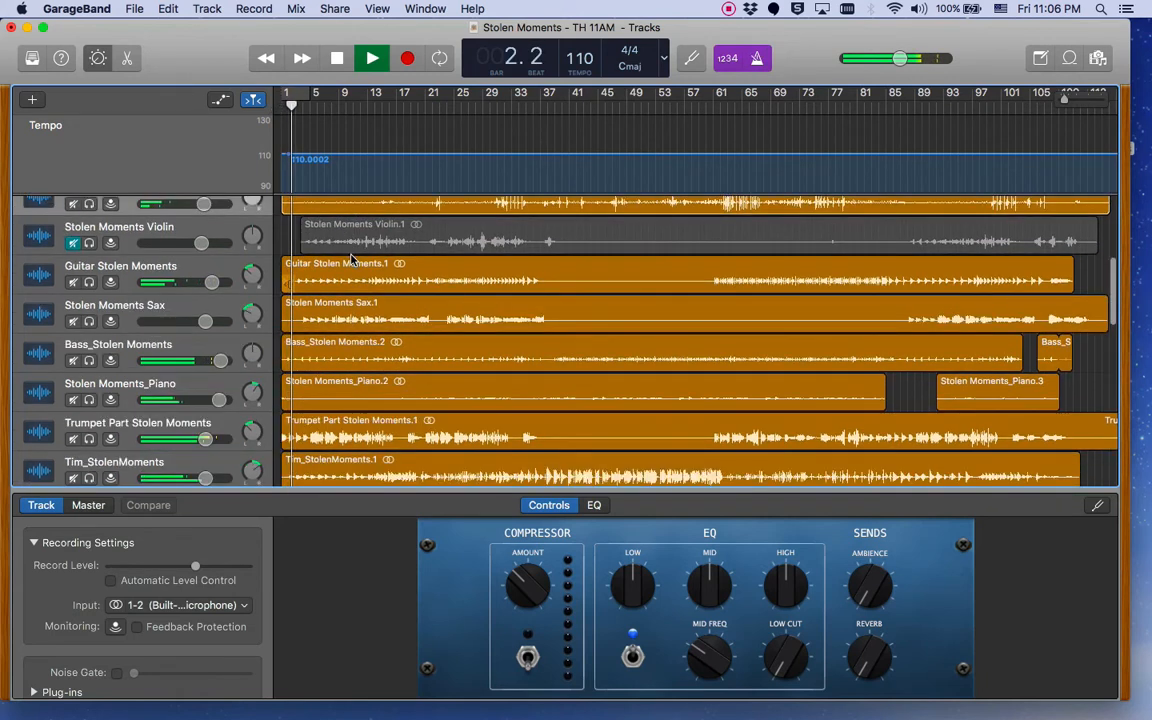
pyautogui.scroll(2, 350, 260)
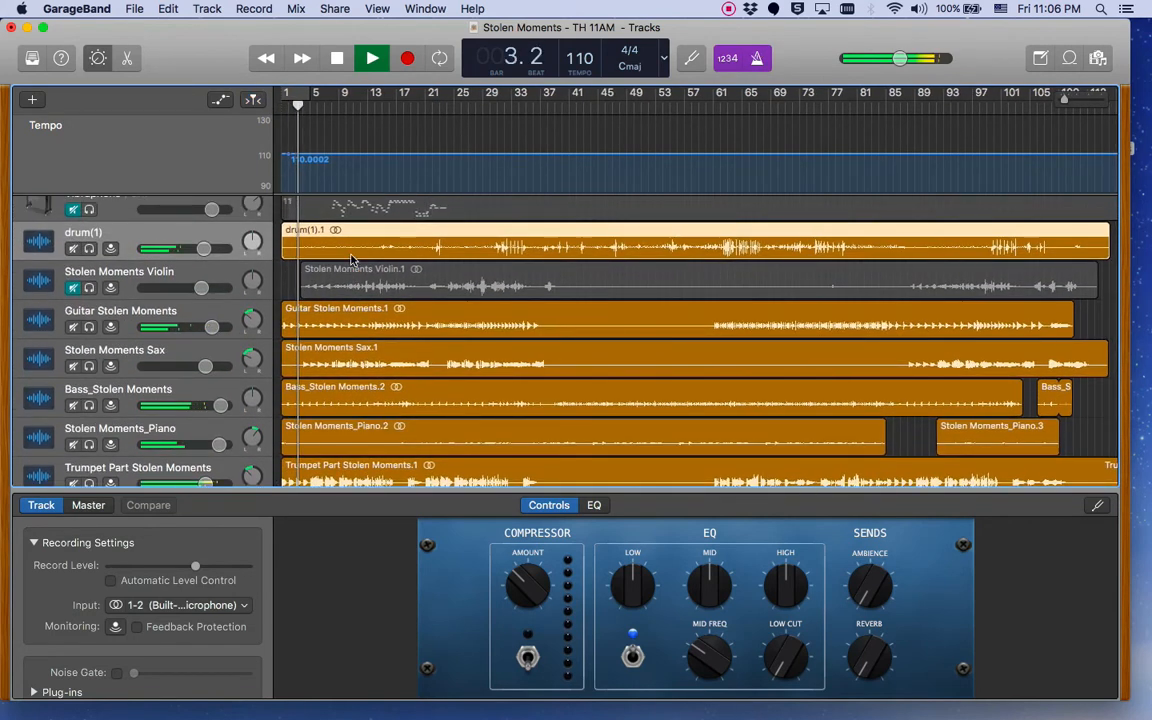
pyautogui.scroll(-3, 355, 265)
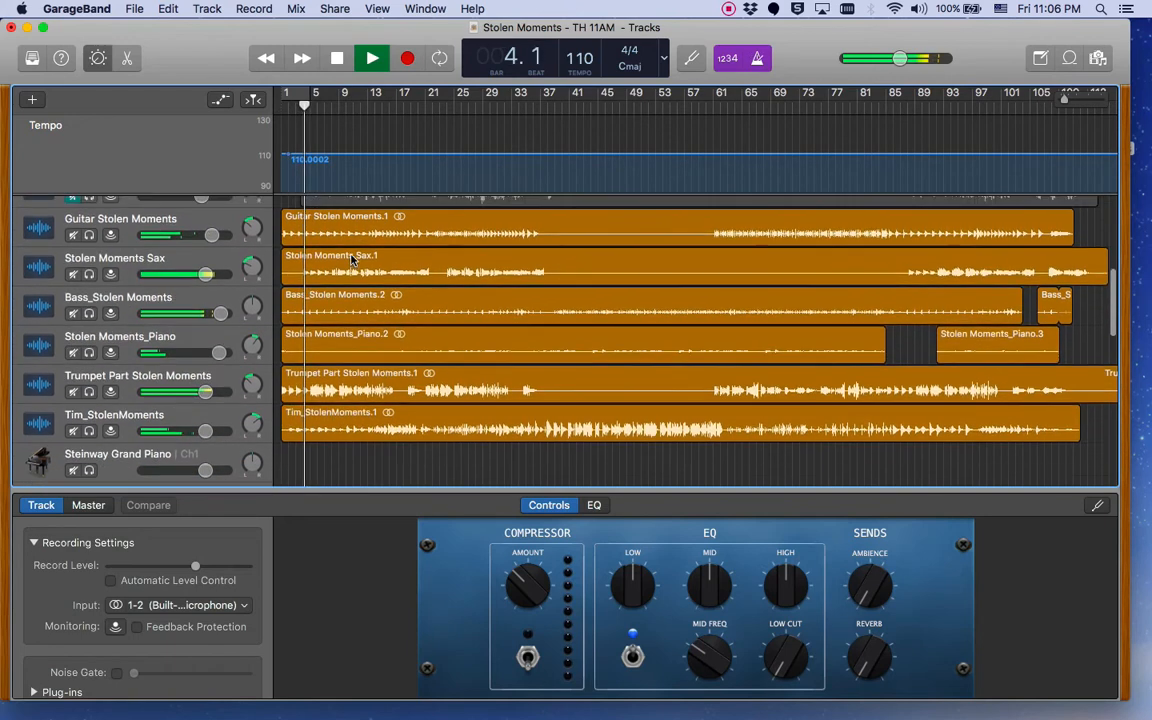
pyautogui.scroll(1, 370, 282)
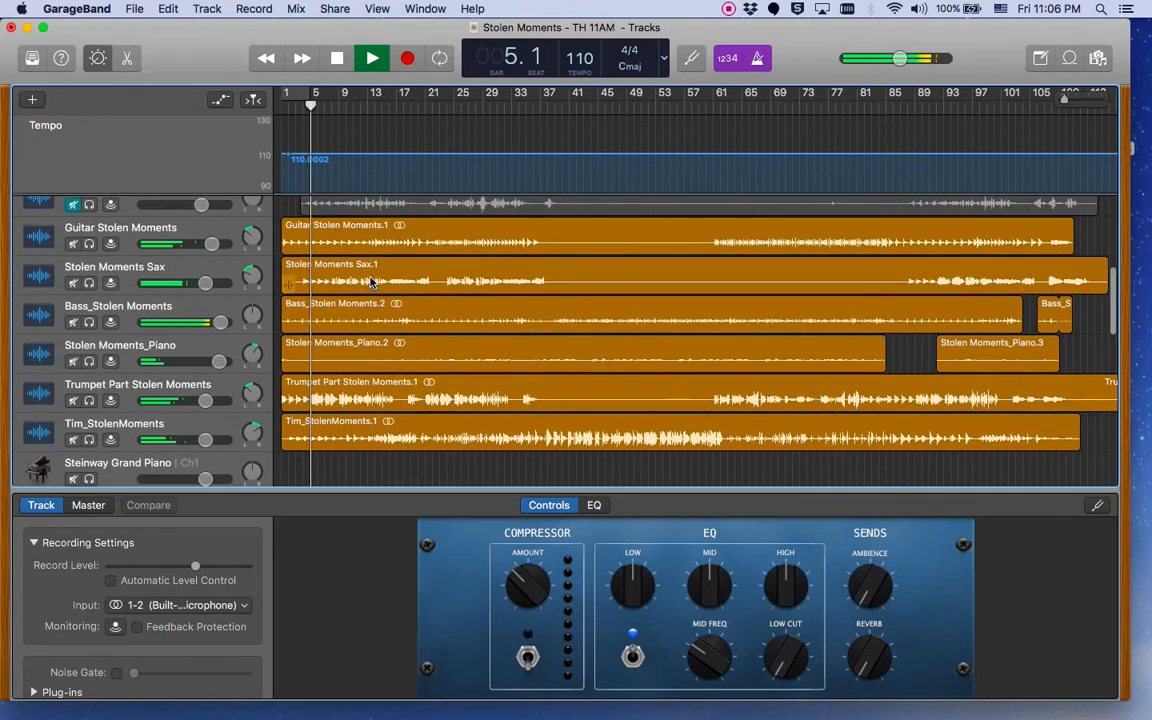
pyautogui.scroll(2, 370, 282)
pyautogui.press('space')
pyautogui.scroll(1, 370, 282)
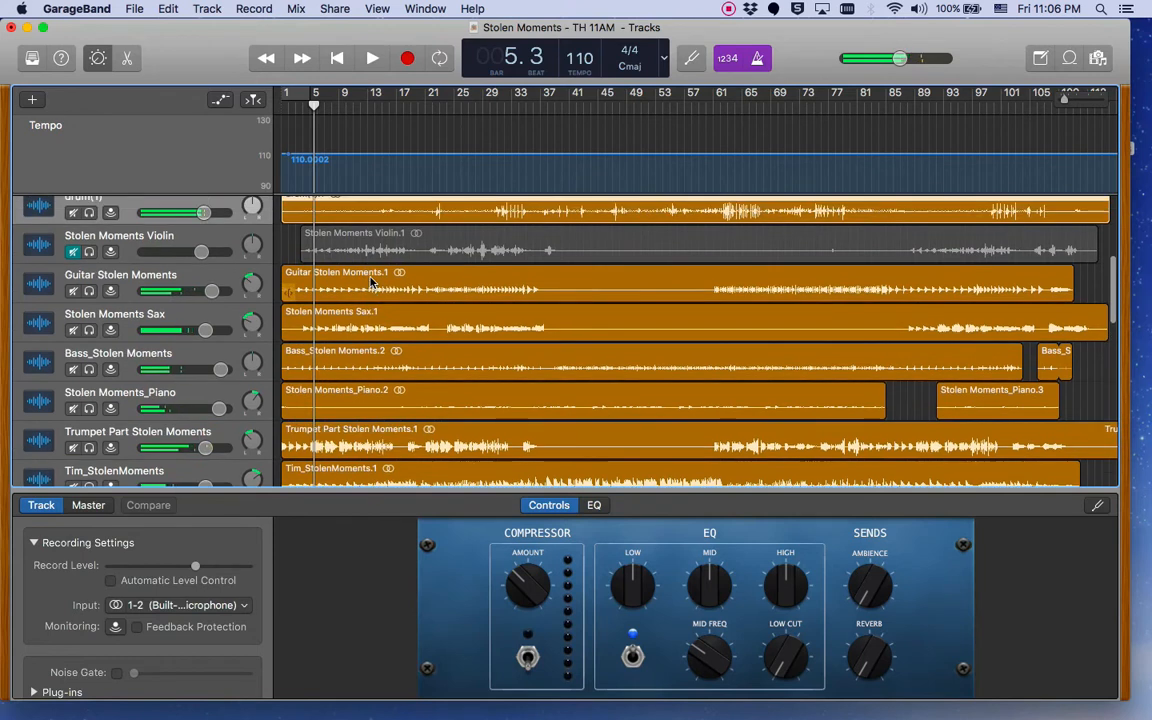
pyautogui.scroll(1, 370, 282)
pyautogui.scroll(-1, 370, 282)
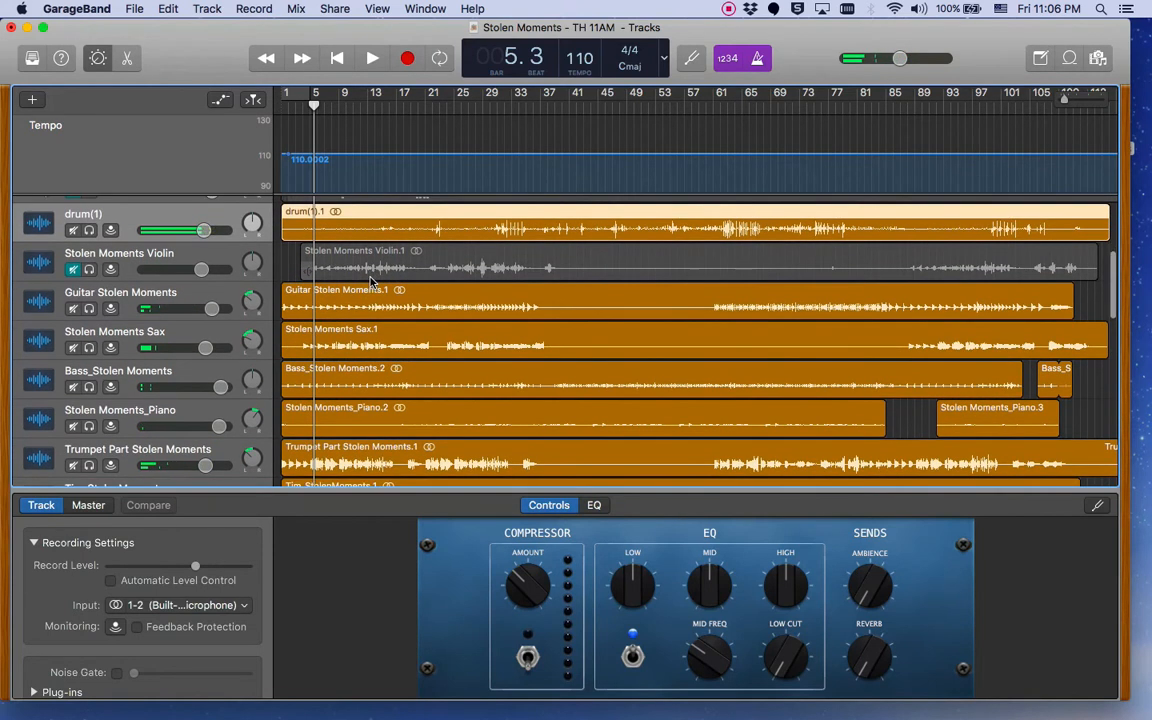
# Undo all the region moves to restore the original start positions of the audio tracks
pyautogui.press('super+z')
pyautogui.press('super+z')
pyautogui.press('super+z')
pyautogui.press('super+z')
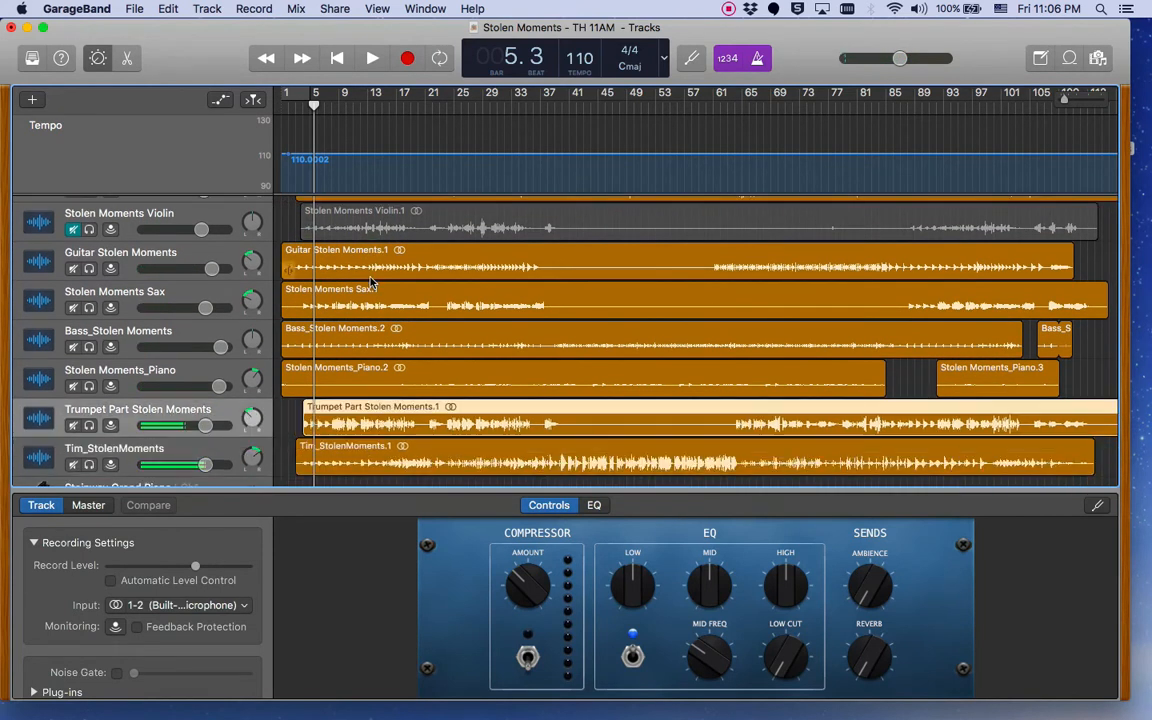
pyautogui.press('super+z')
pyautogui.press('super+z')
pyautogui.press('super+z')
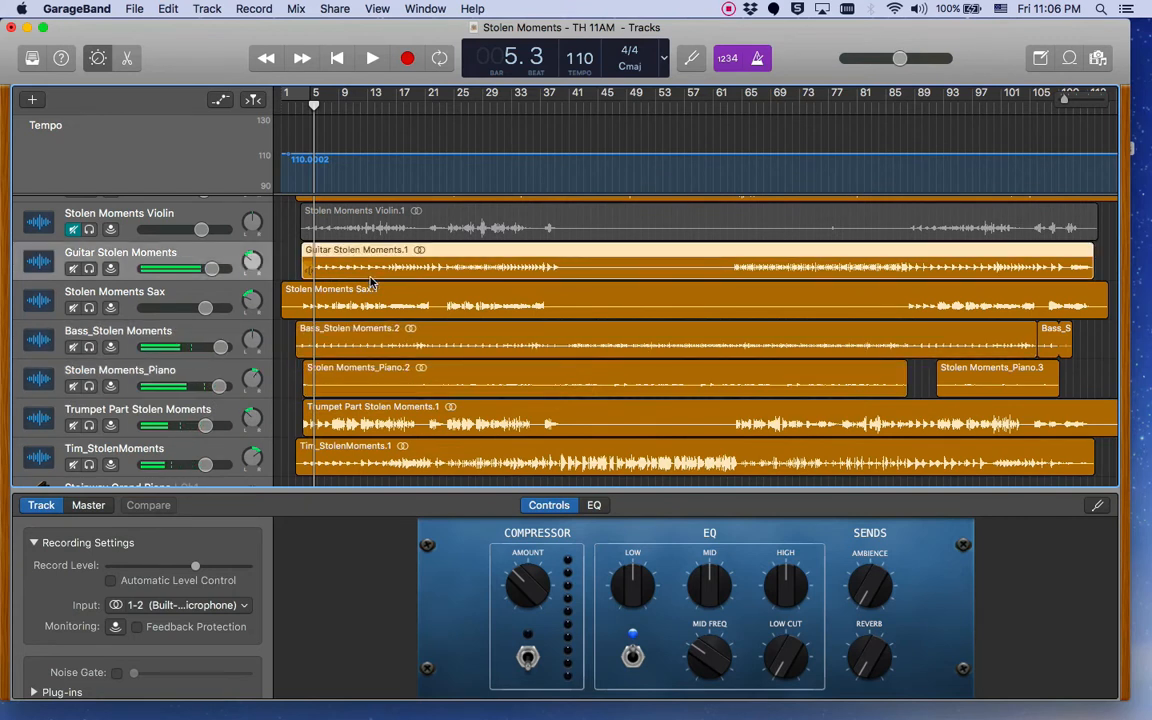
pyautogui.scroll(-1, 366, 278)
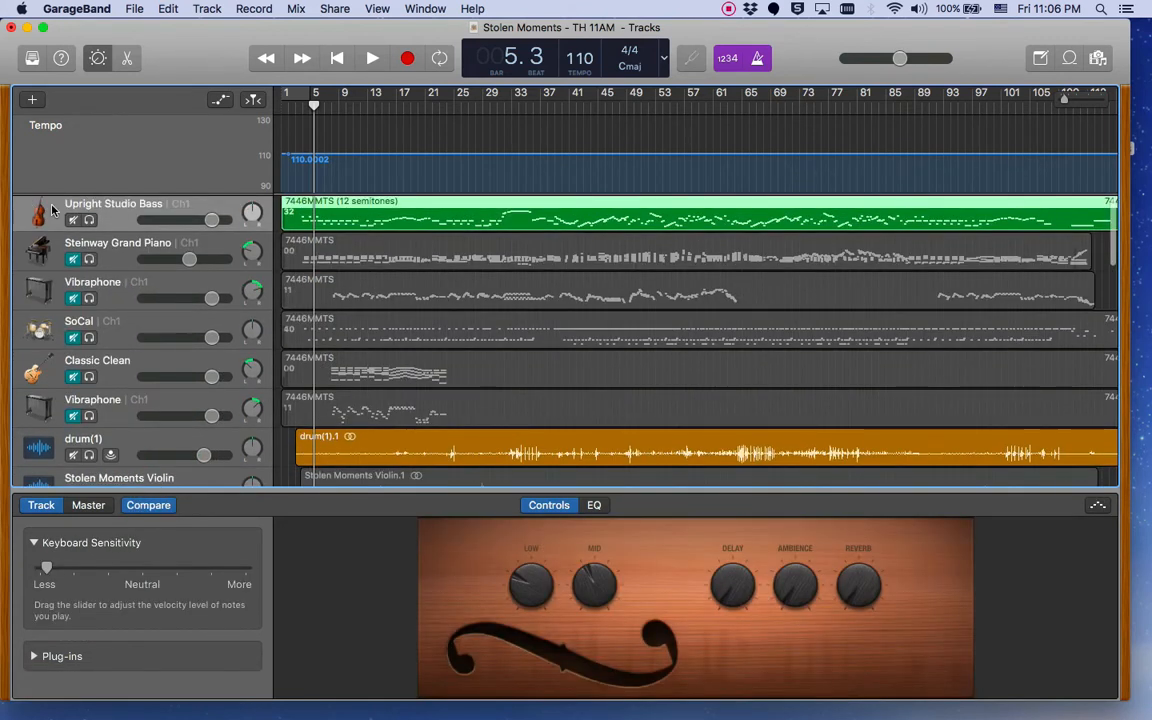
pyautogui.scroll(-10, 405, 330)
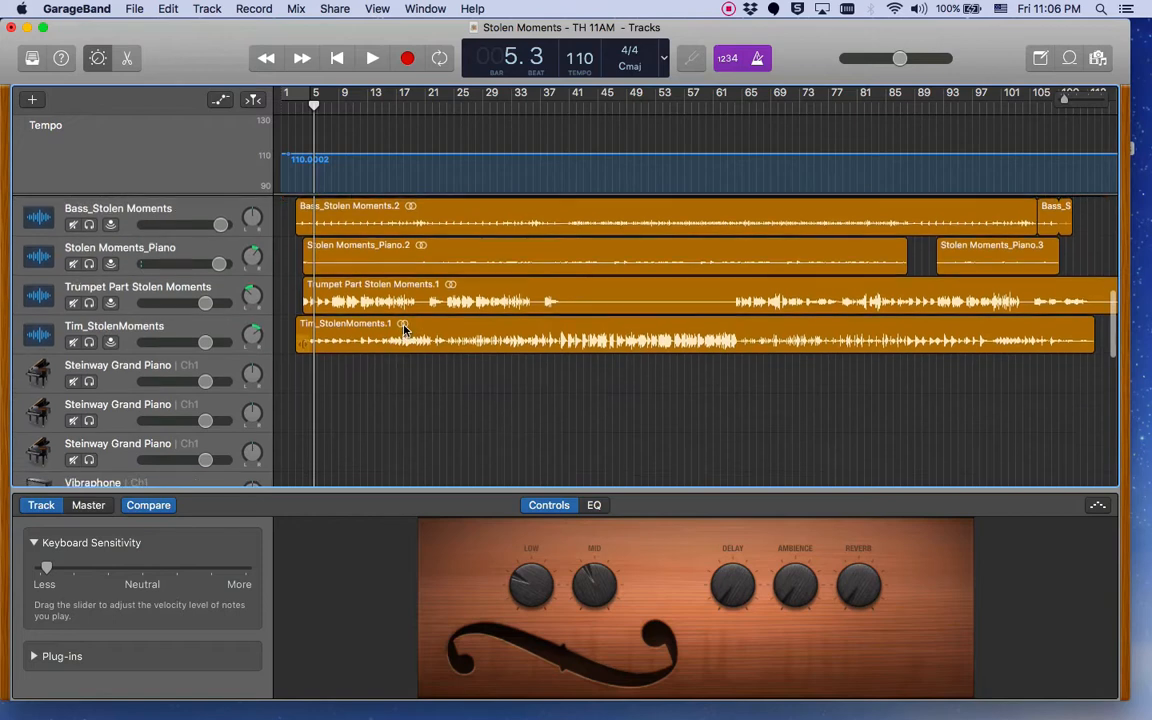
# Solo the Bass_Stolen Moments track to use it as the timing reference for the other recorded parts
pyautogui.scroll(3, 405, 330)
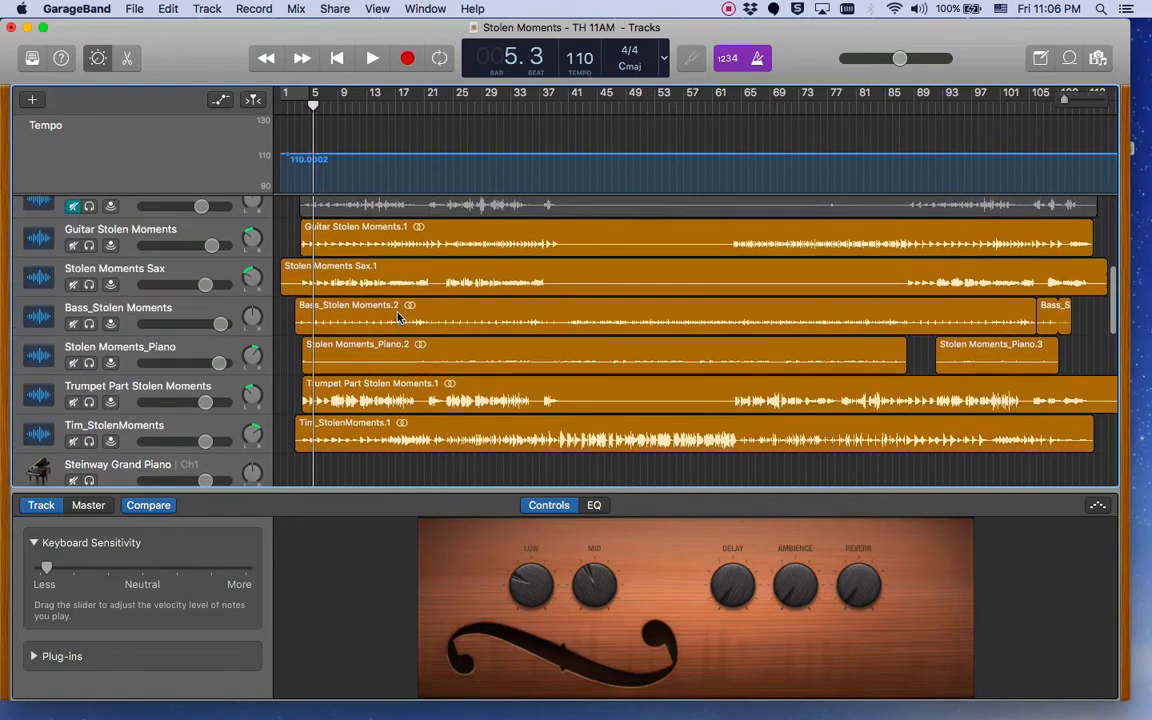
pyautogui.scroll(3, 397, 317)
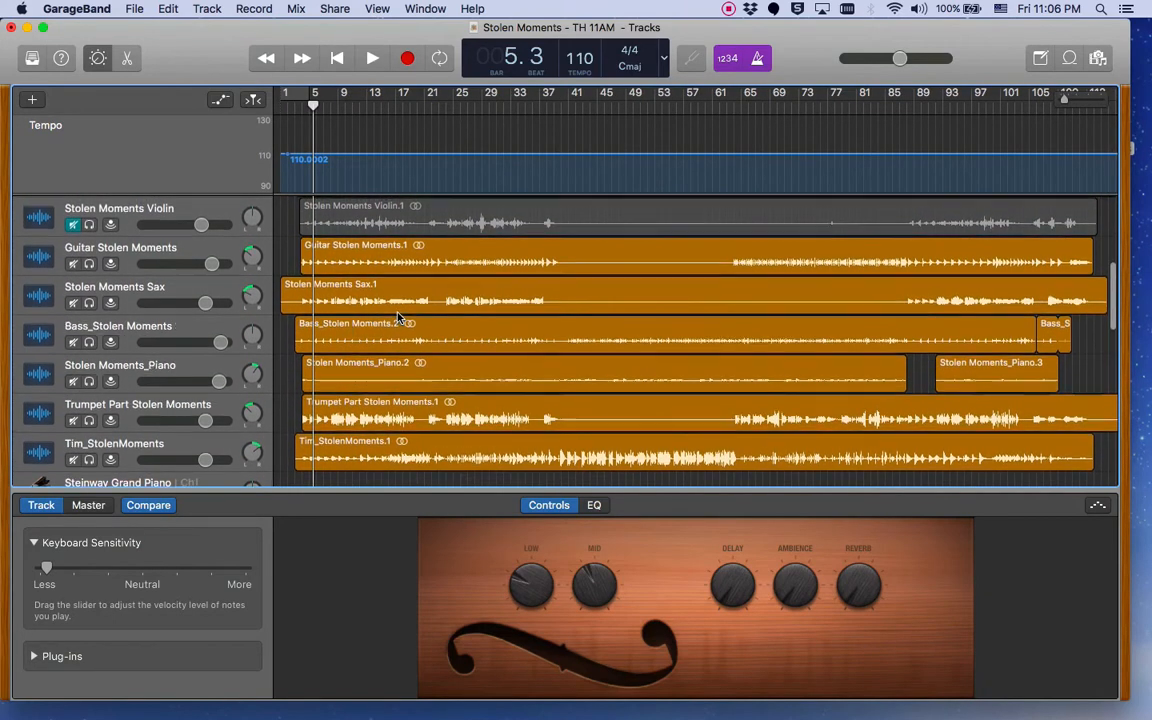
pyautogui.scroll(2, 397, 317)
pyautogui.scroll(-2, 386, 304)
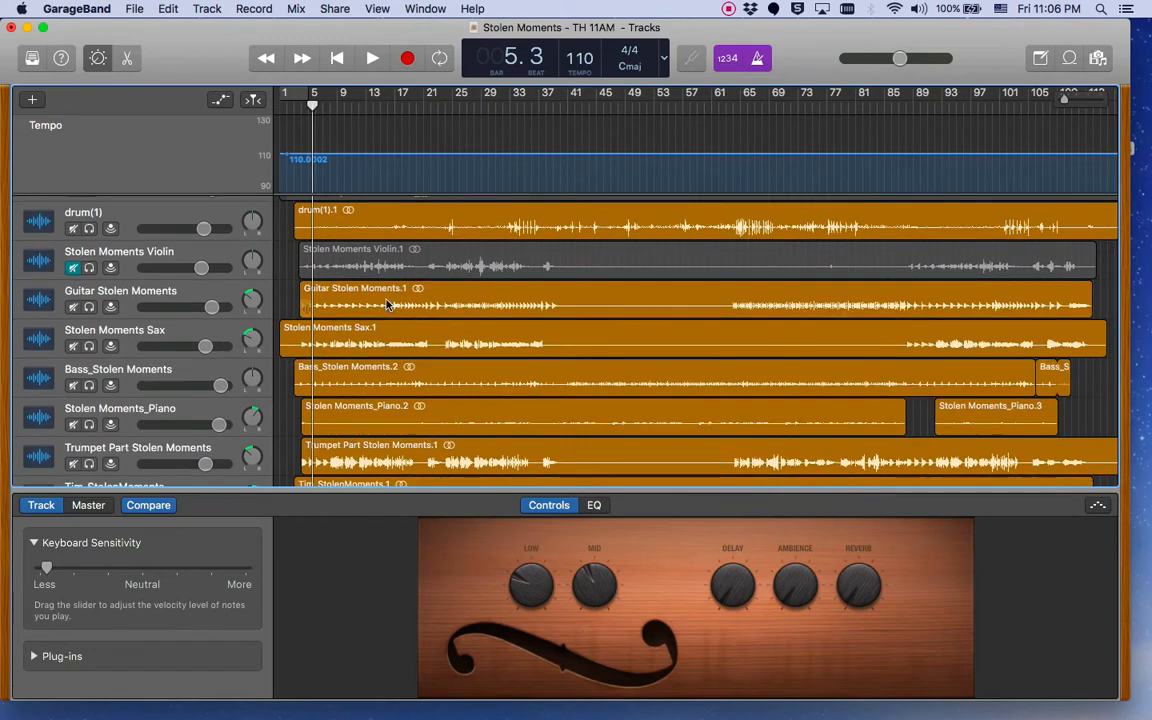
pyautogui.scroll(-3, 386, 304)
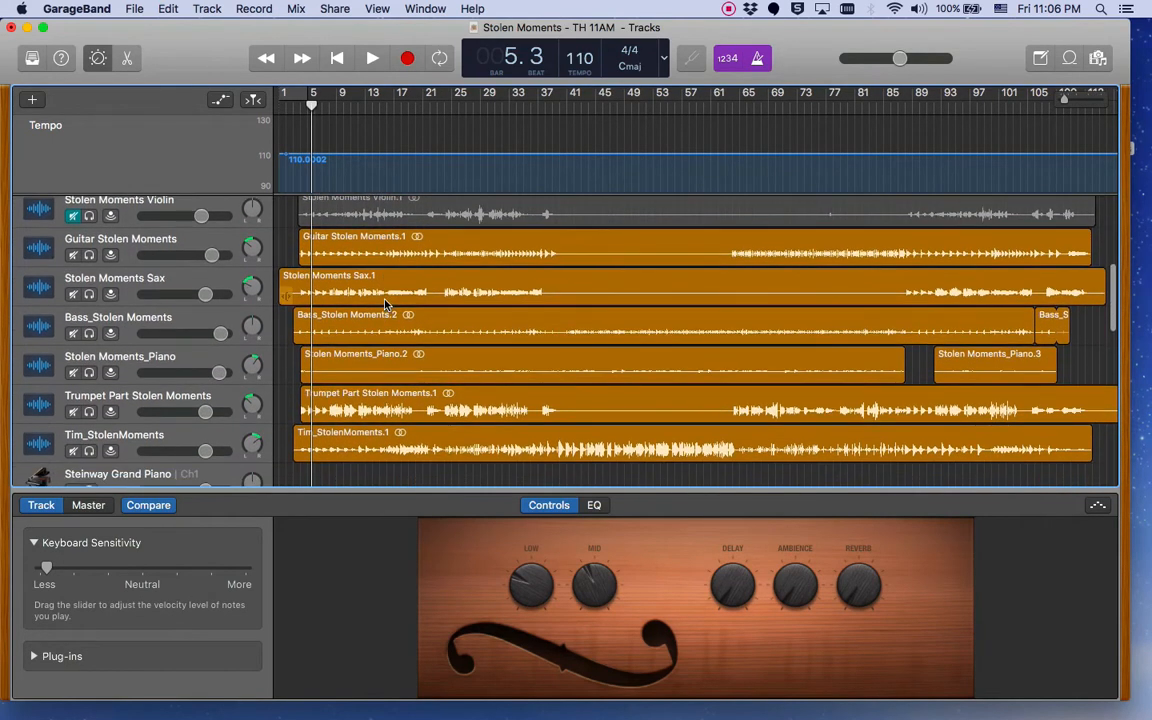
pyautogui.scroll(-2, 362, 316)
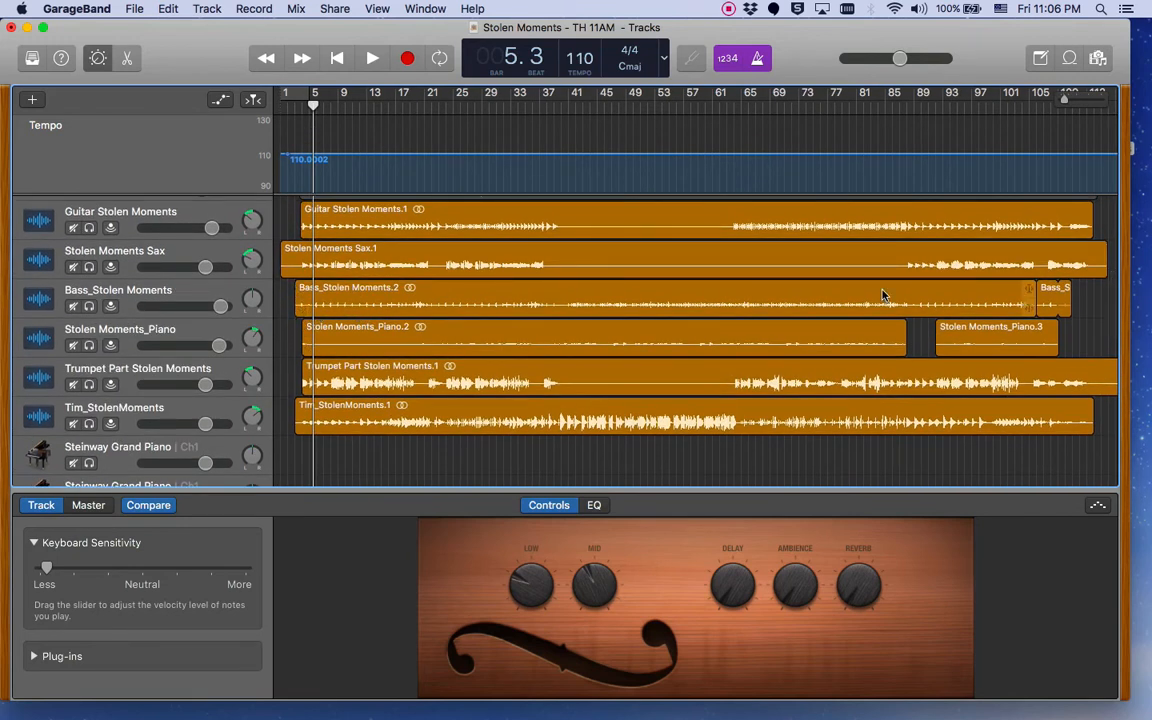
pyautogui.click(89, 307)
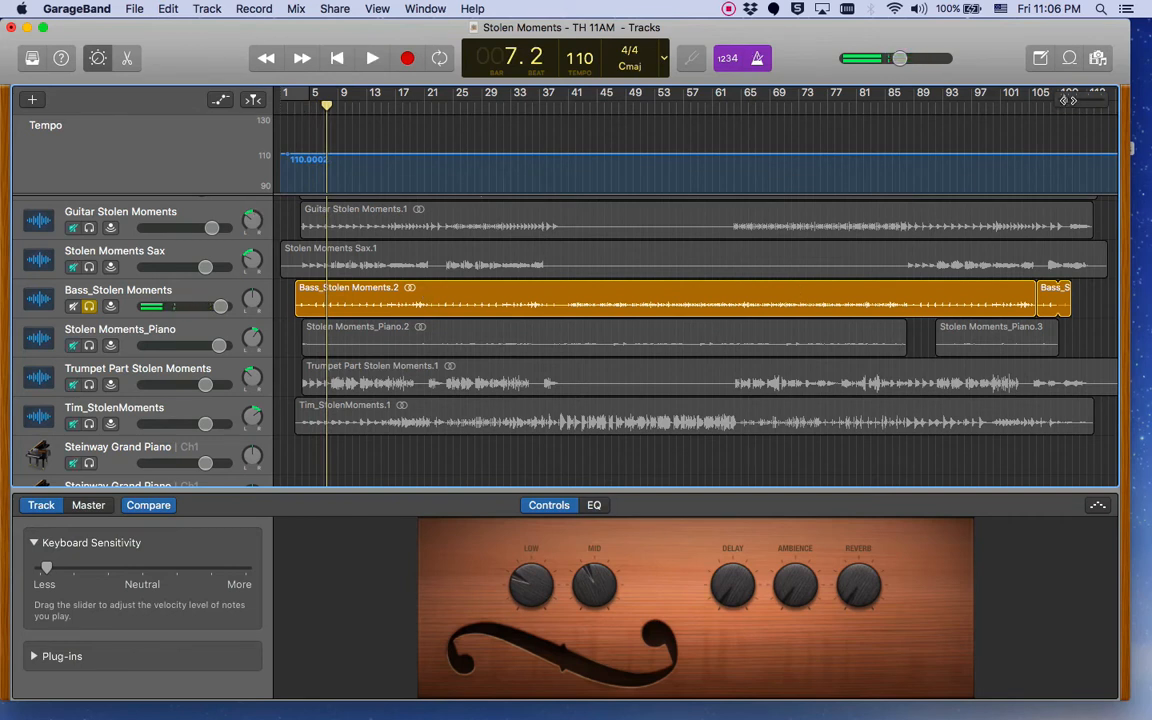
# Play the soloed bass through bars 3 to 5 and examine its opening notes against the bar lines at a closer zoom
pyautogui.click(1064, 101)
pyautogui.hscroll(1, 495, 300)
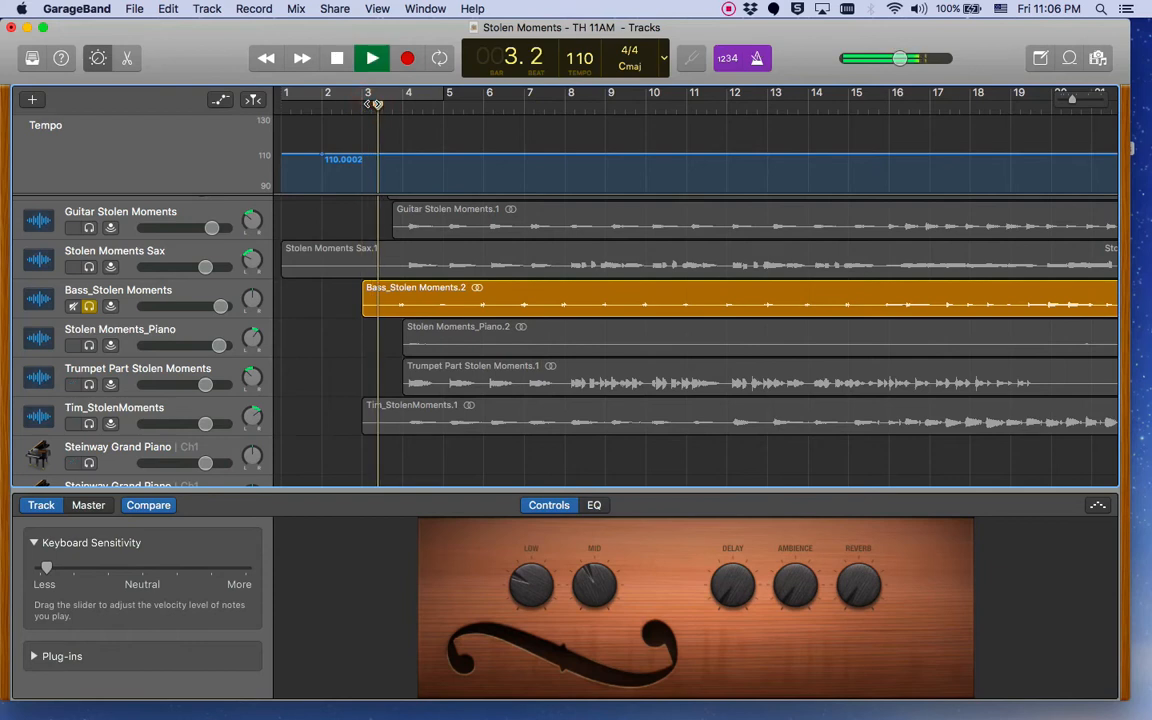
pyautogui.click(1077, 101)
pyautogui.moveTo(1077, 101); pyautogui.dragTo(1082, 101)
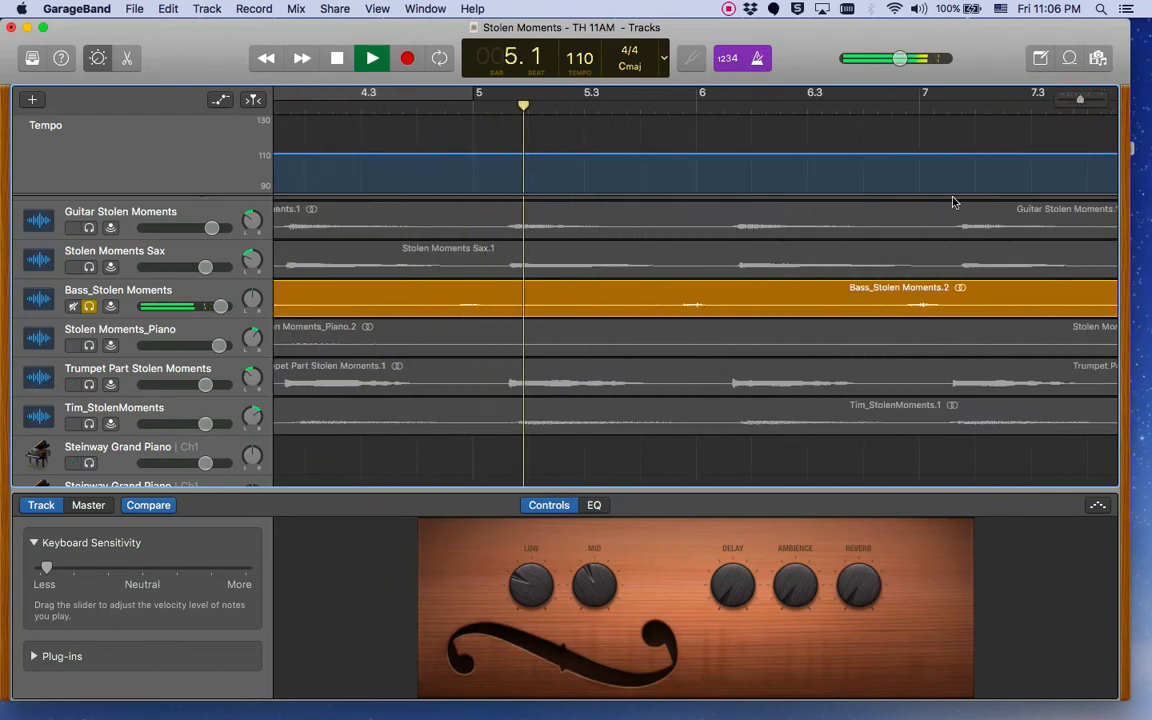
pyautogui.hscroll(-10, 953, 202)
pyautogui.press('space')
pyautogui.hscroll(-2, 786, 265)
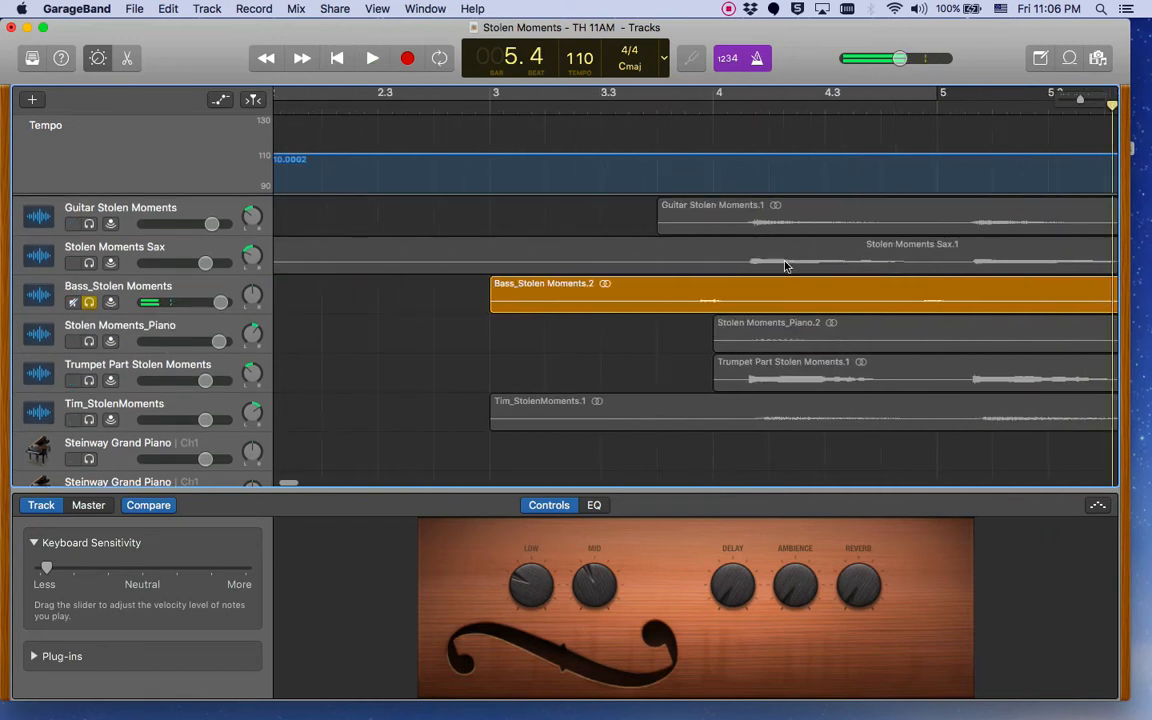
# Solo the piano track as well and move its first region earlier to start at bar 3, level with the bass region
pyautogui.click(89, 345)
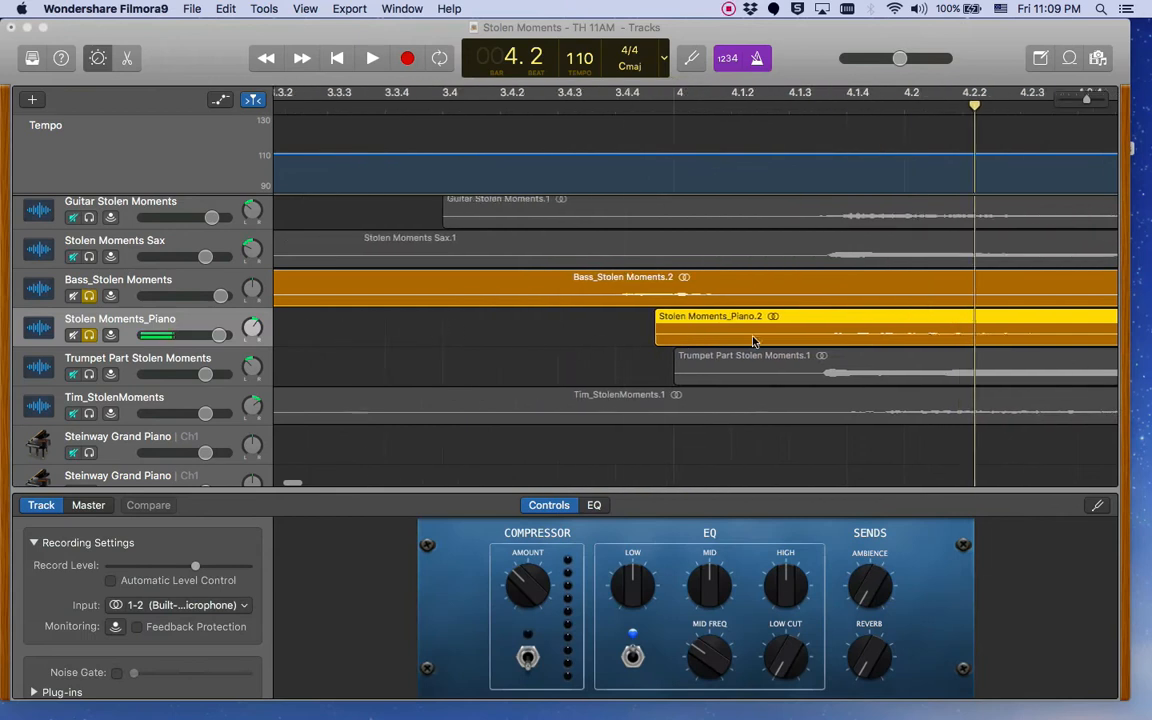
pyautogui.moveTo(753, 341); pyautogui.dragTo(549, 343)
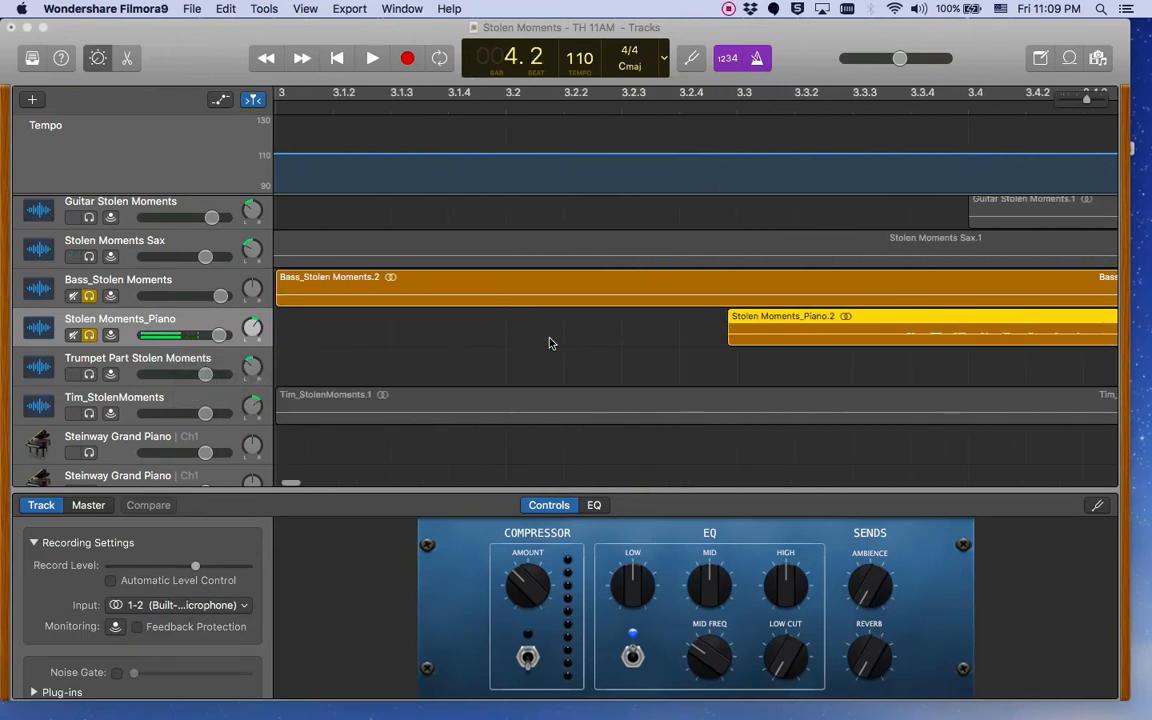
pyautogui.moveTo(802, 341); pyautogui.dragTo(352, 338)
pyautogui.hscroll(-2, 628, 278)
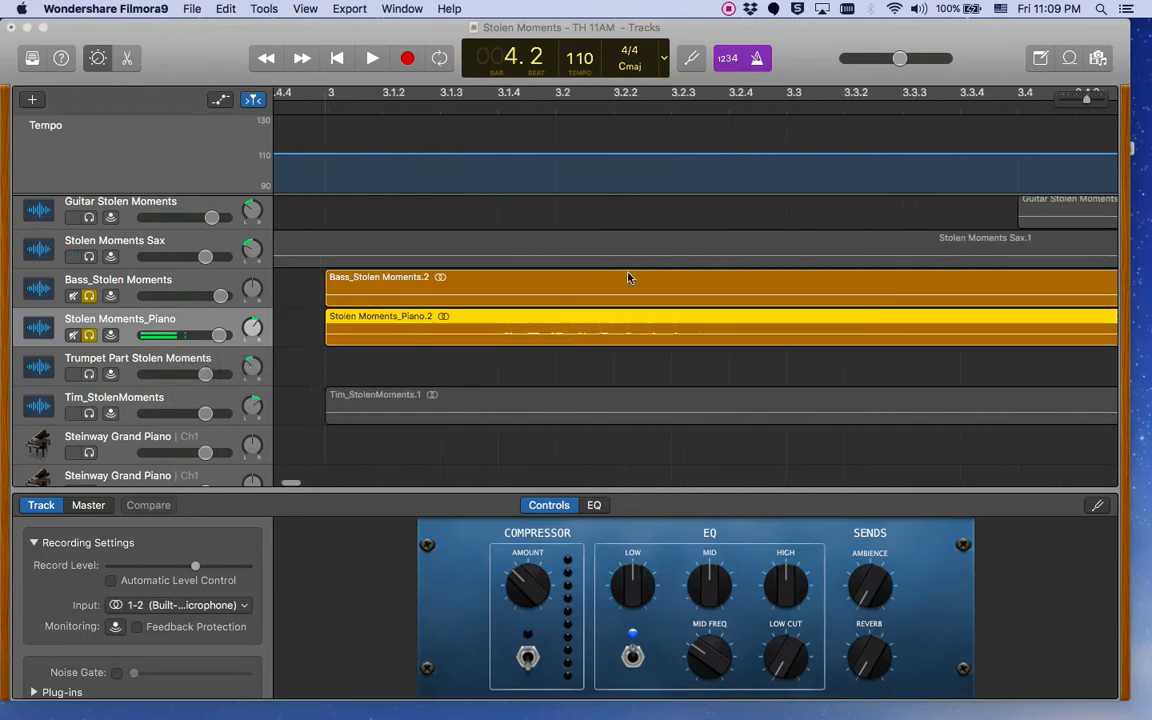
pyautogui.hscroll(-5, 628, 278)
# Play the bass and piano together from about bar 3 to hear the shifted piano, and stop in bar 4
pyautogui.click(886, 96)
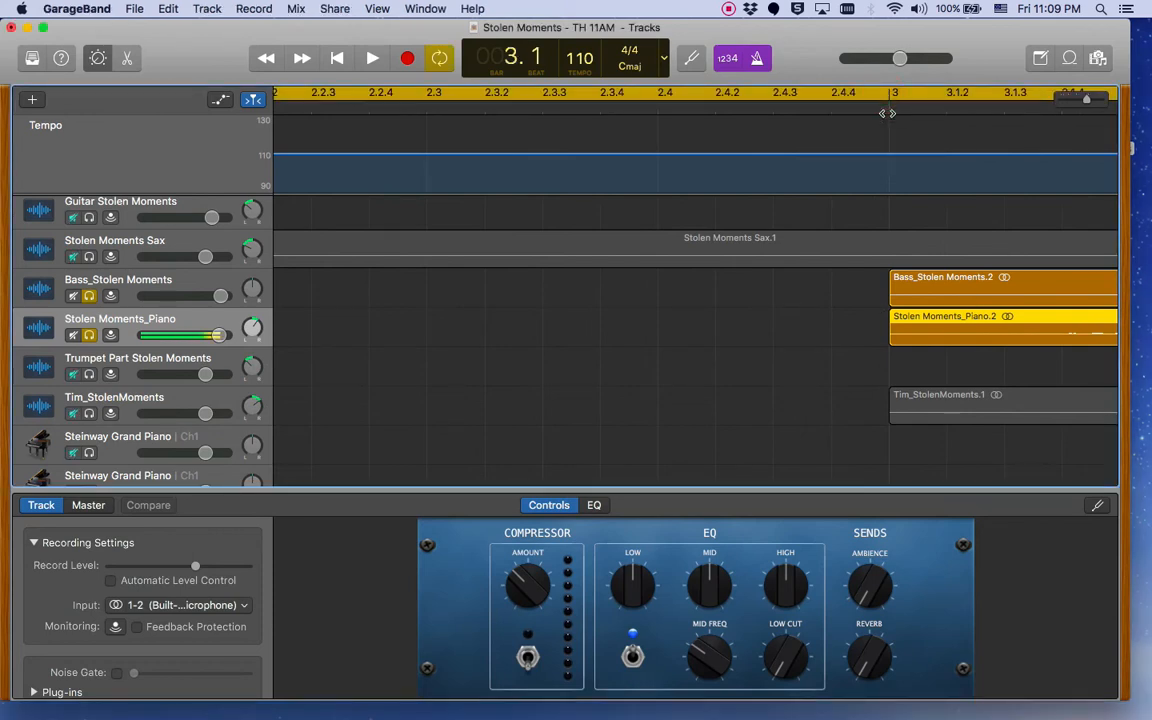
pyautogui.doubleClick(886, 112)
pyautogui.moveTo(1086, 98); pyautogui.dragTo(1076, 97)
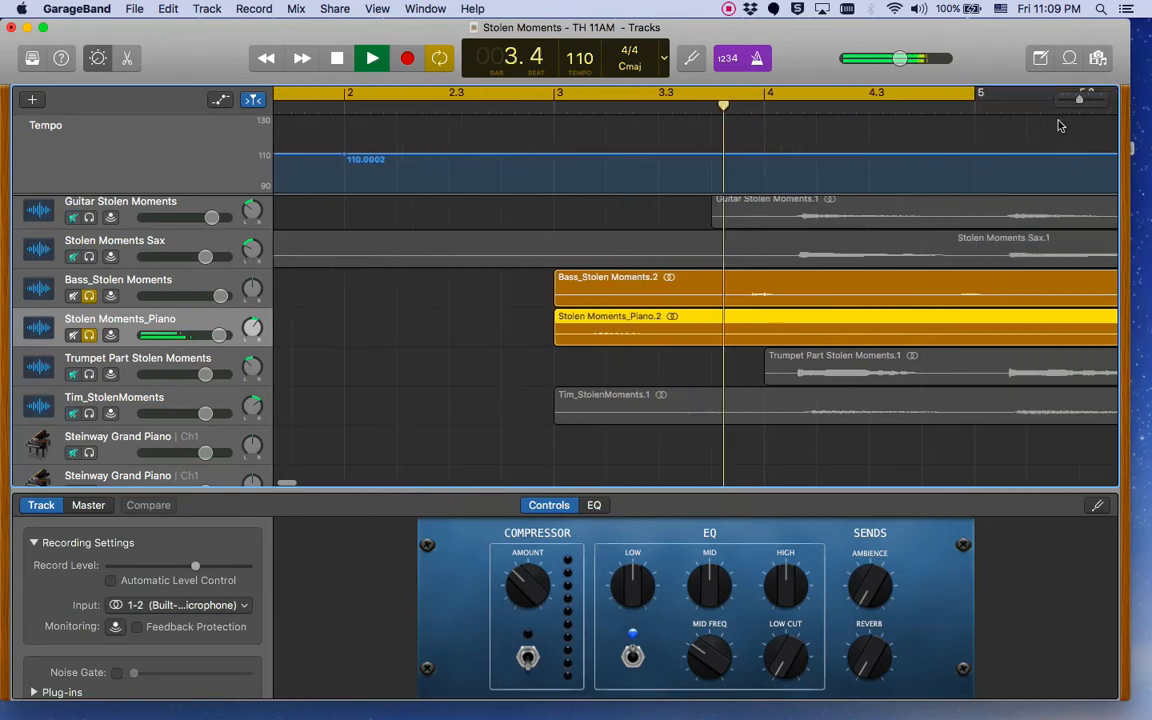
pyautogui.press('space')
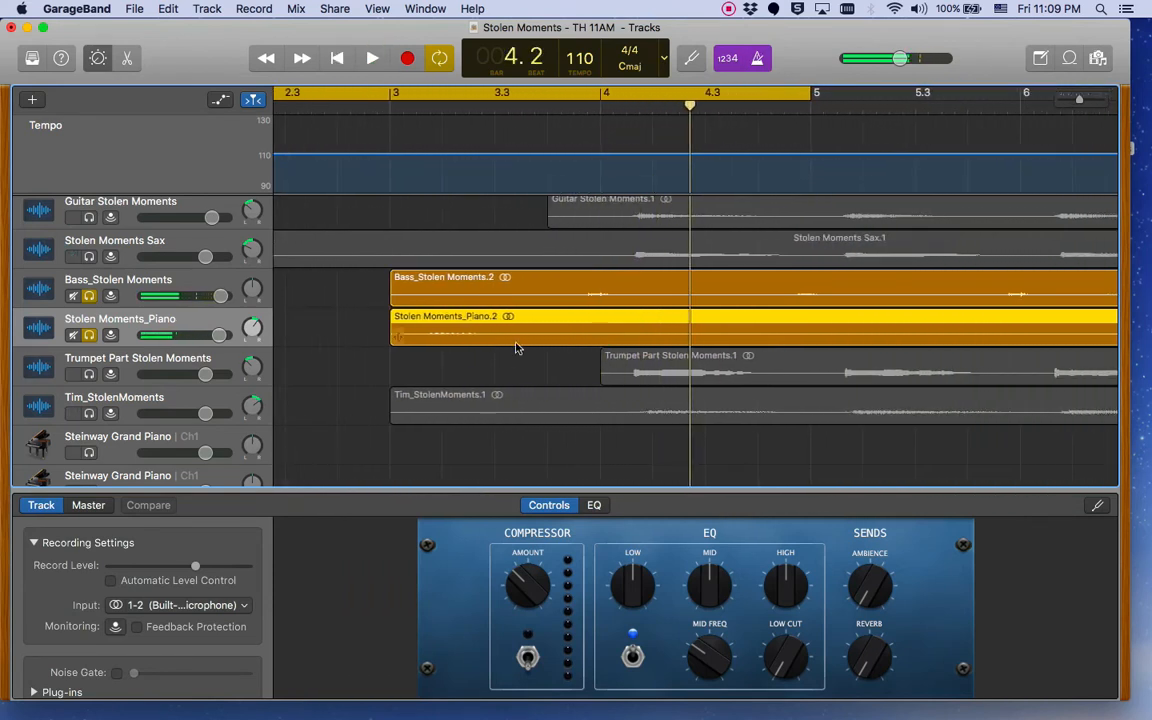
# Move the piano region later to start just after bar 4 and play it against the bass with the cycle turned off
pyautogui.click(445, 366)
pyautogui.moveTo(449, 340); pyautogui.dragTo(672, 340)
pyautogui.click(649, 330)
pyautogui.click(558, 107)
pyautogui.press('space')
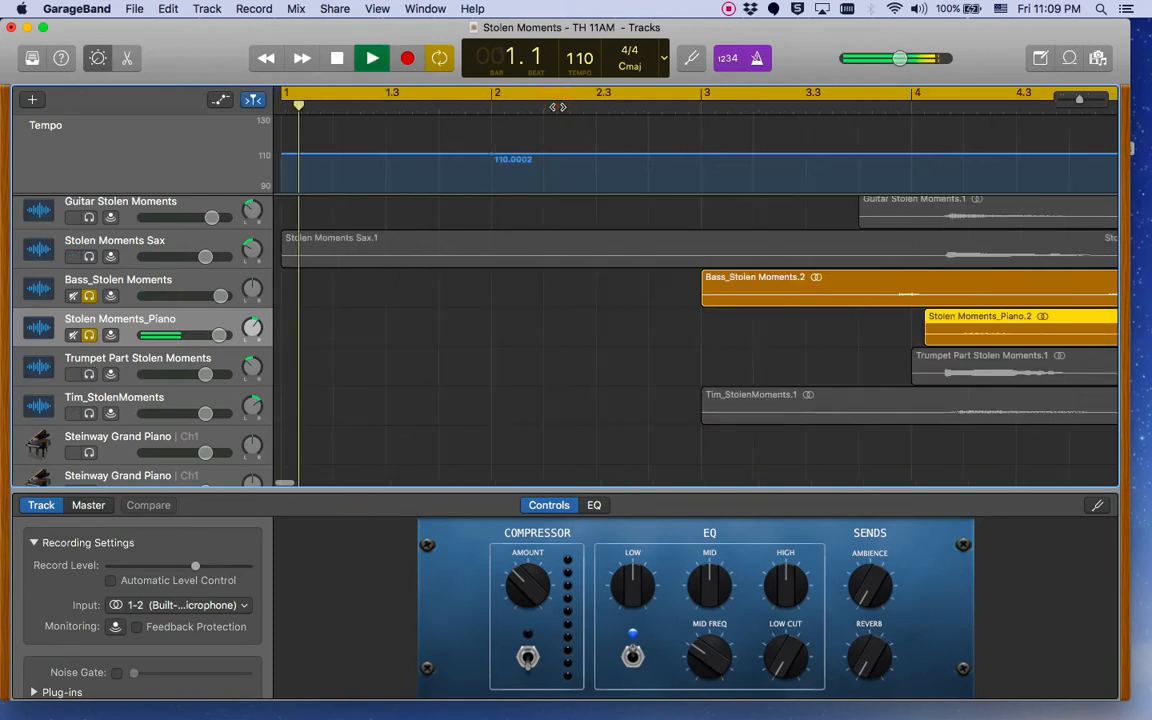
pyautogui.click(864, 104)
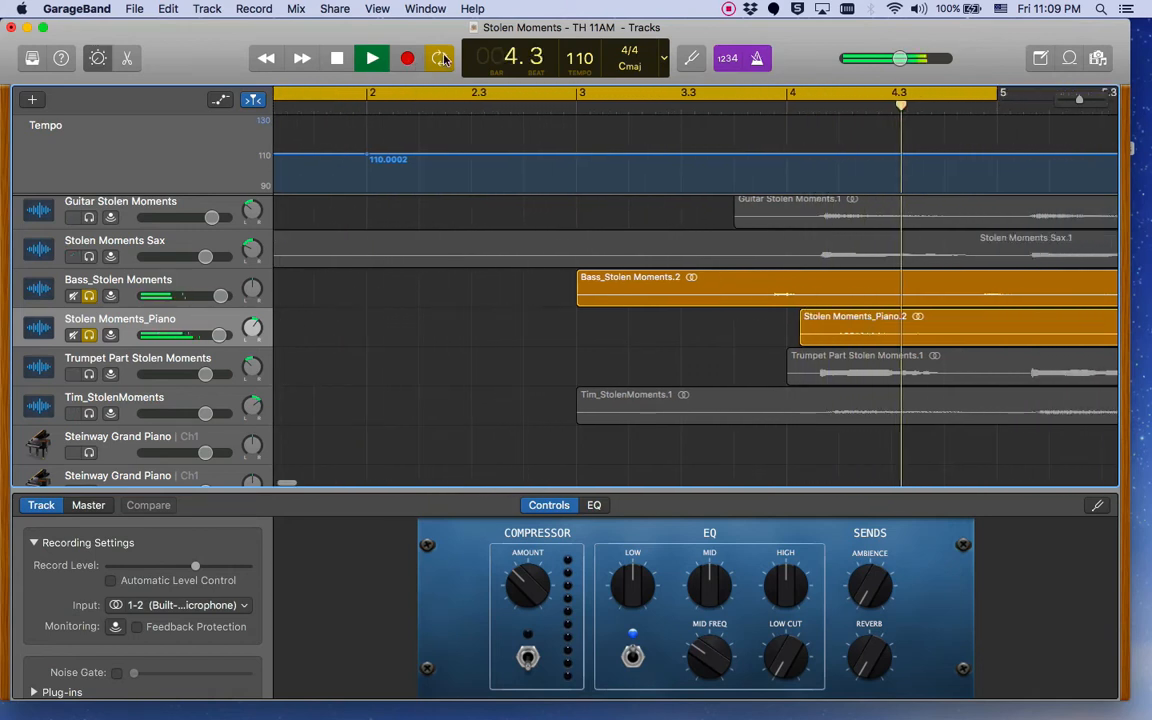
pyautogui.click(558, 110)
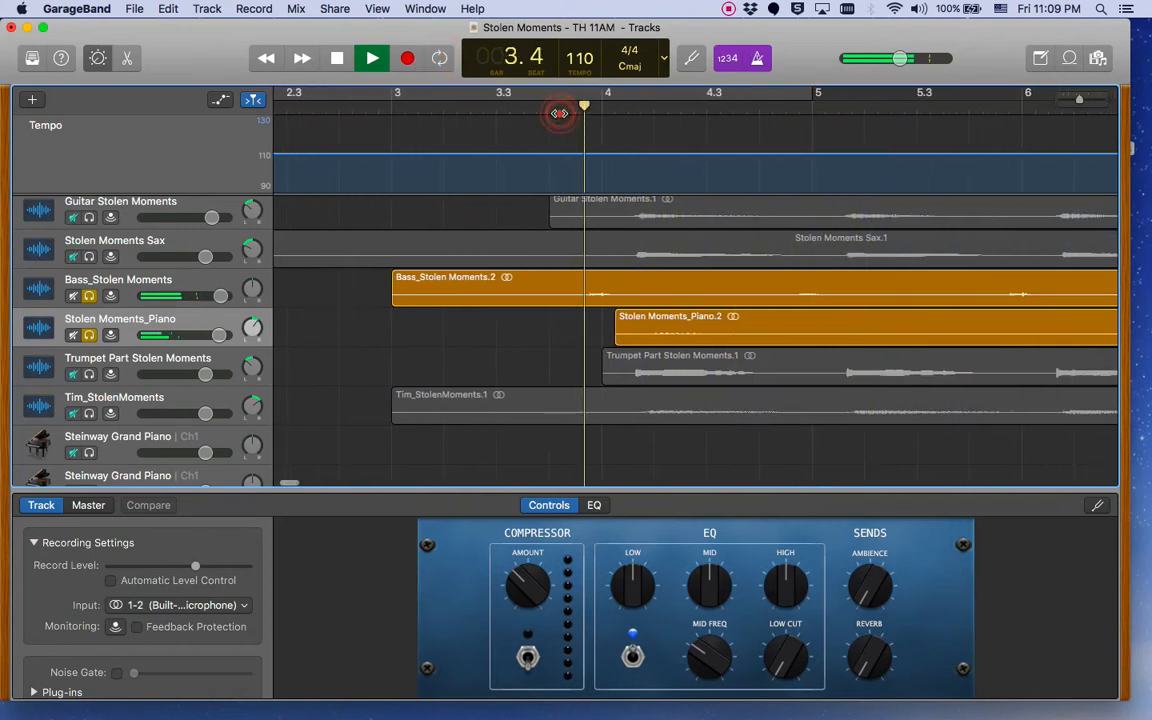
pyautogui.press('space')
# Replay the bass and piano from around bar 4 into bar 5 at a closer zoom, pausing to compare their timing
pyautogui.moveTo(1080, 105); pyautogui.dragTo(1085, 105)
pyautogui.press('space')
pyautogui.press('space')
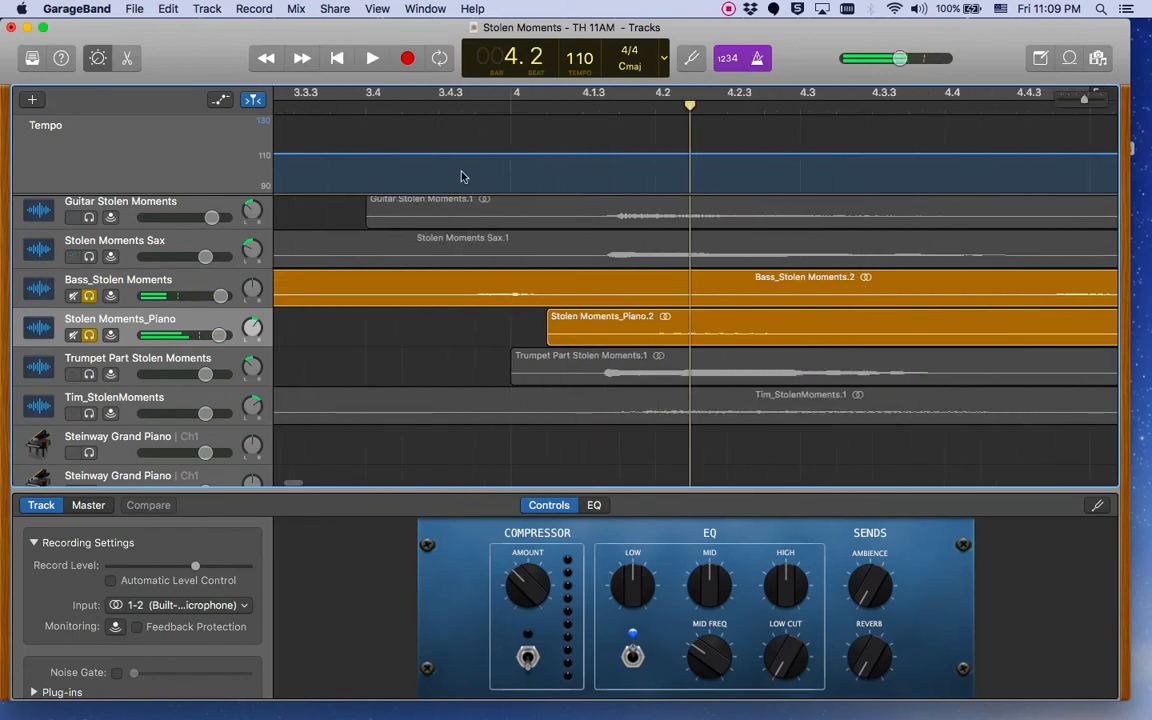
pyautogui.press('space')
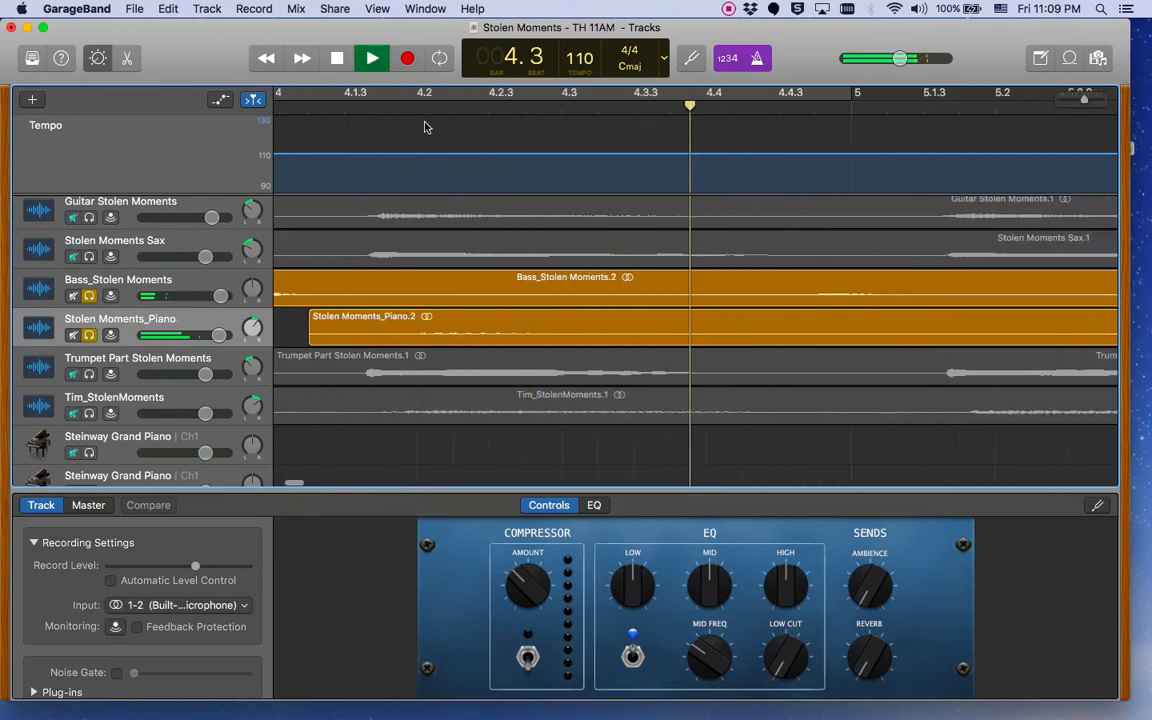
pyautogui.press('space')
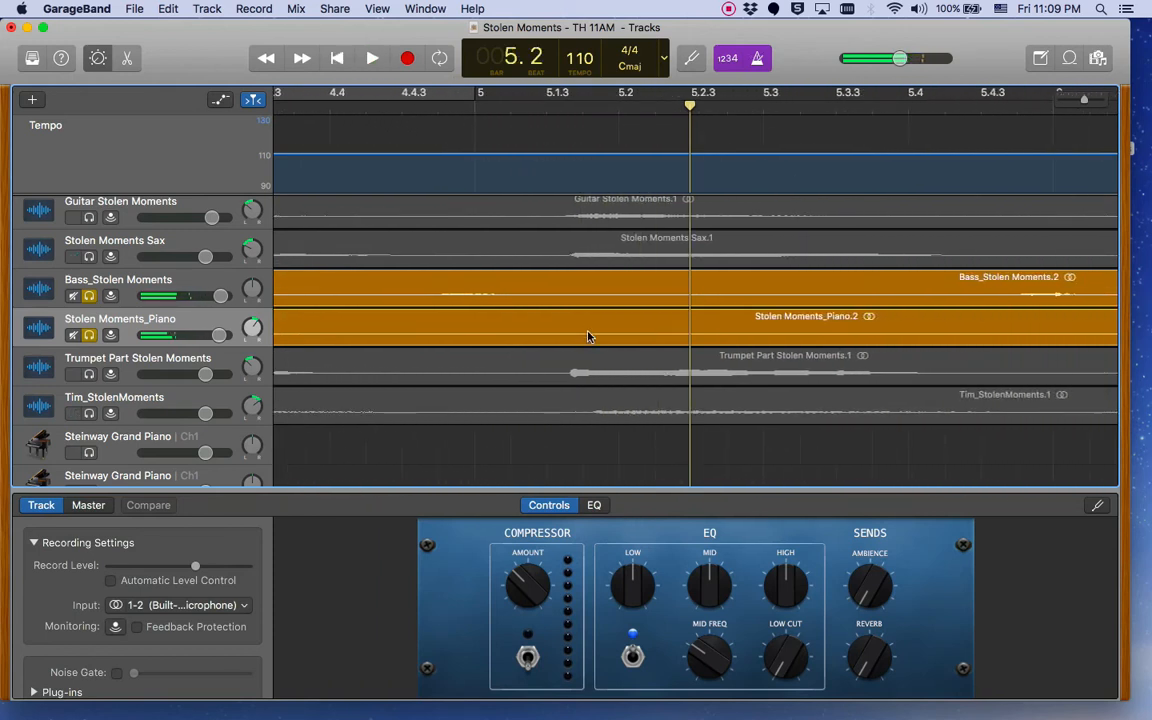
# Nudge the piano region slightly earlier to tighten its timing with the bass, keeping its start just after bar 4
pyautogui.click(587, 334)
pyautogui.moveTo(587, 334); pyautogui.dragTo(578, 334)
pyautogui.hscroll(-8, 578, 334)
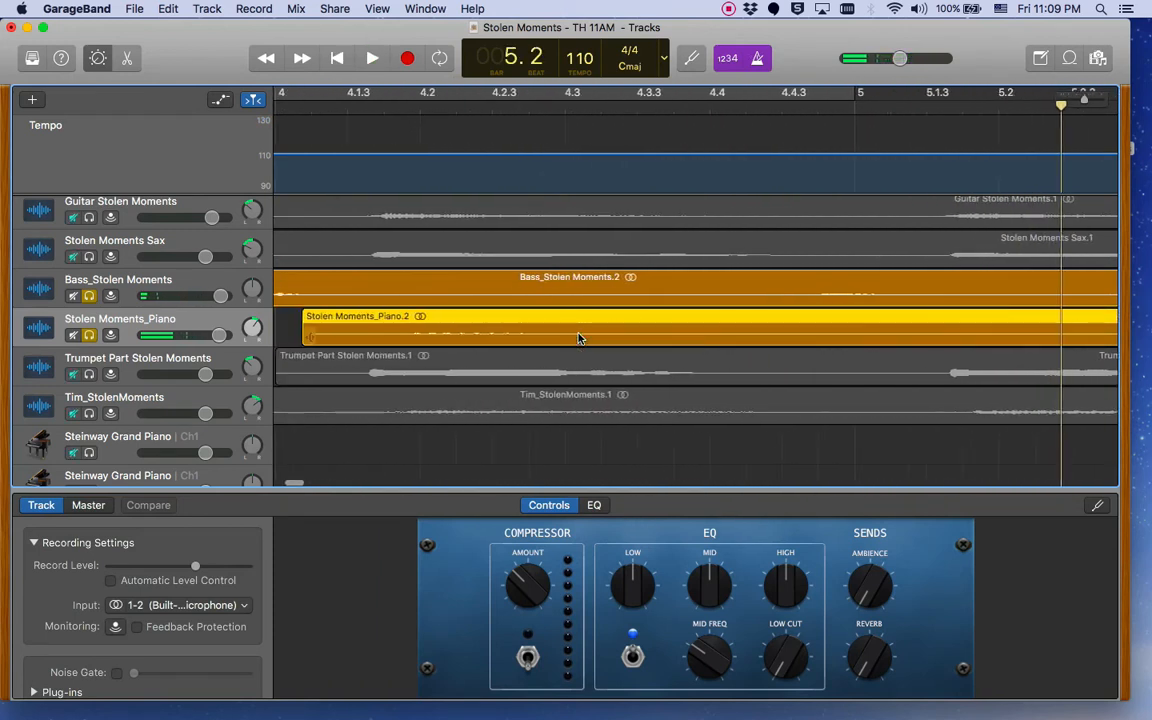
pyautogui.hscroll(-6, 575, 337)
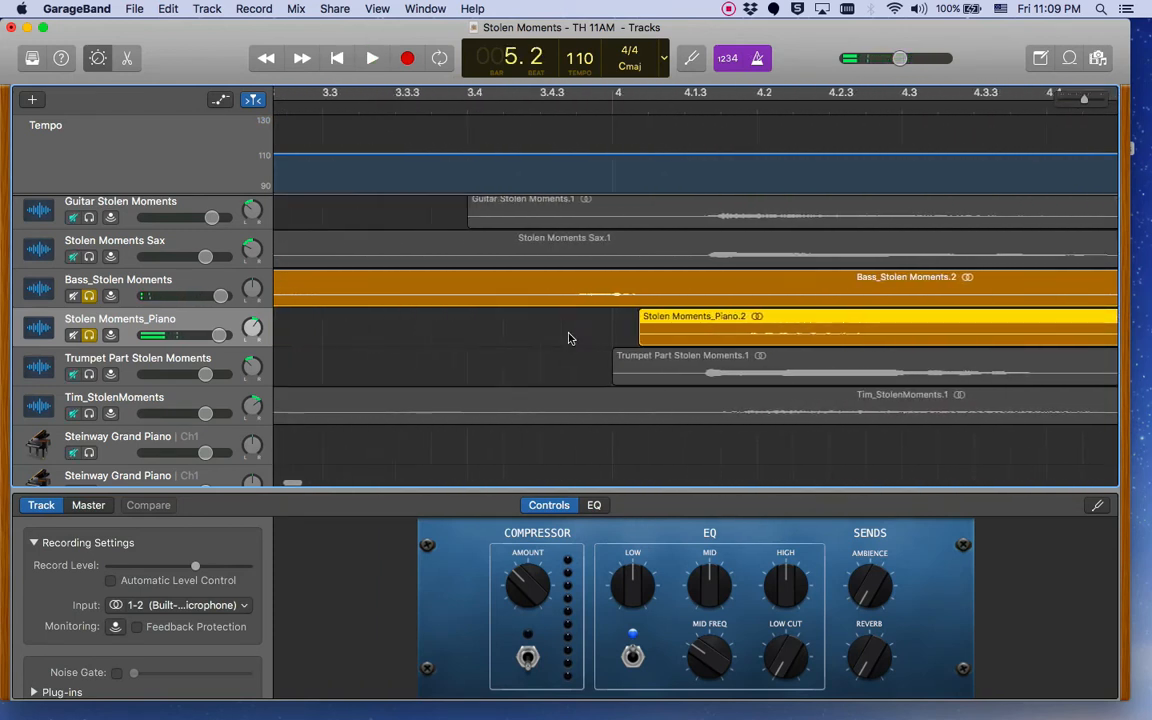
# Solo the trumpet track too, move its region earlier to position 3.1.4.81, and play it with the bass and piano
pyautogui.click(88, 374)
pyautogui.moveTo(657, 373); pyautogui.dragTo(203, 373)
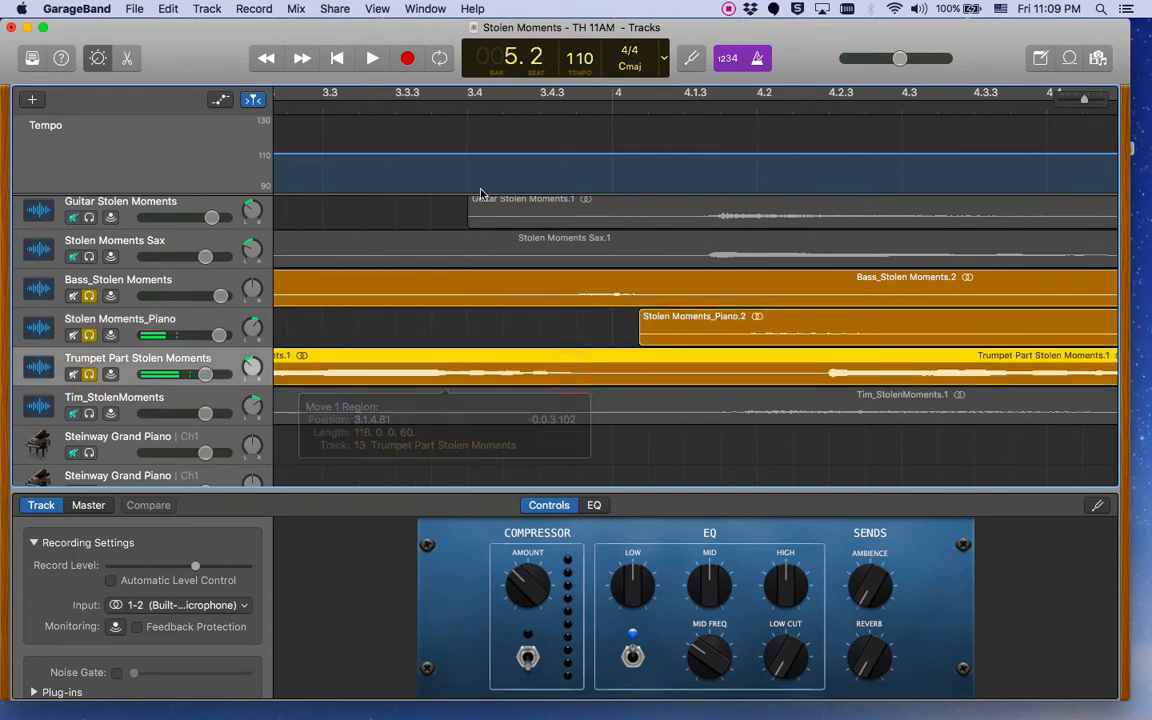
pyautogui.click(320, 110)
pyautogui.press('space')
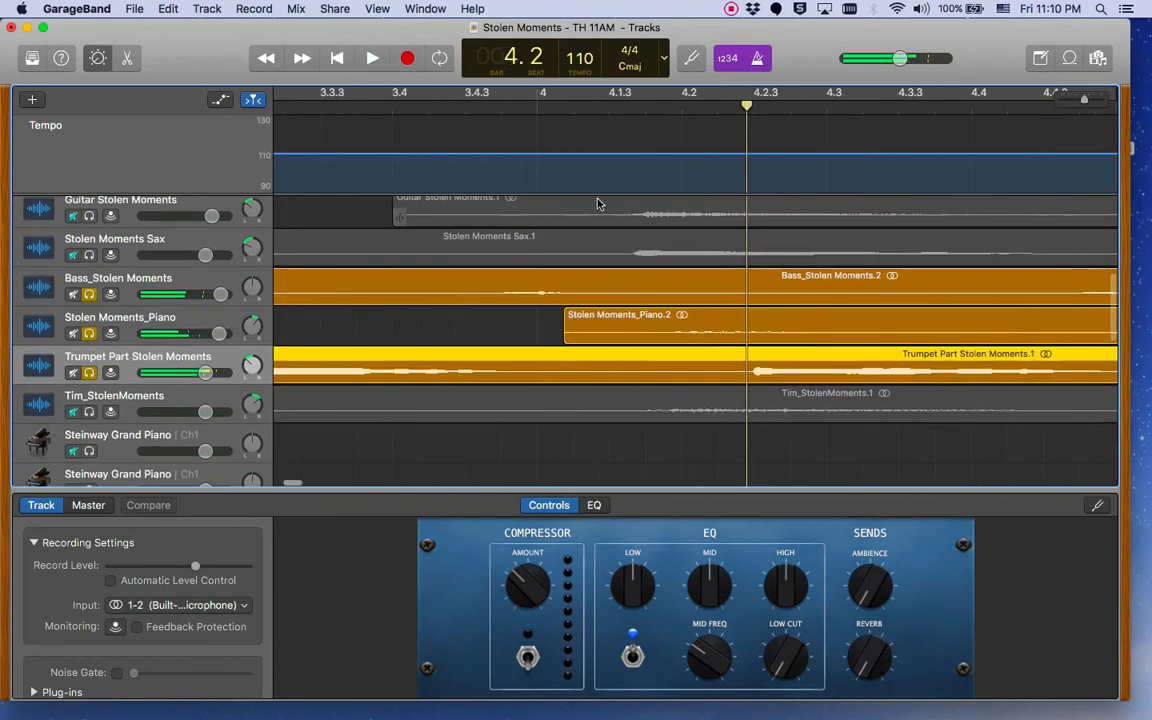
pyautogui.press('space')
# Move the trumpet region later to start just after bar 4 beside the piano region, and play the three parts into bar 6
pyautogui.moveTo(532, 368); pyautogui.dragTo(905, 386)
pyautogui.click(534, 104)
pyautogui.press('space')
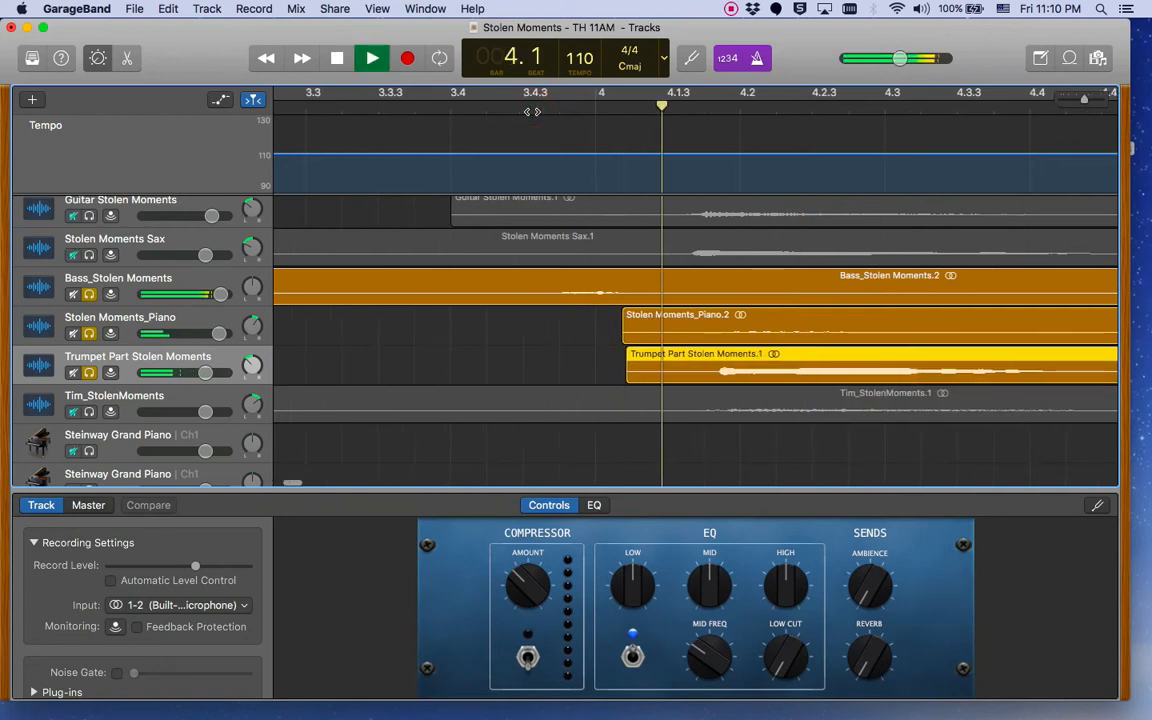
pyautogui.press('space')
pyautogui.press('space')
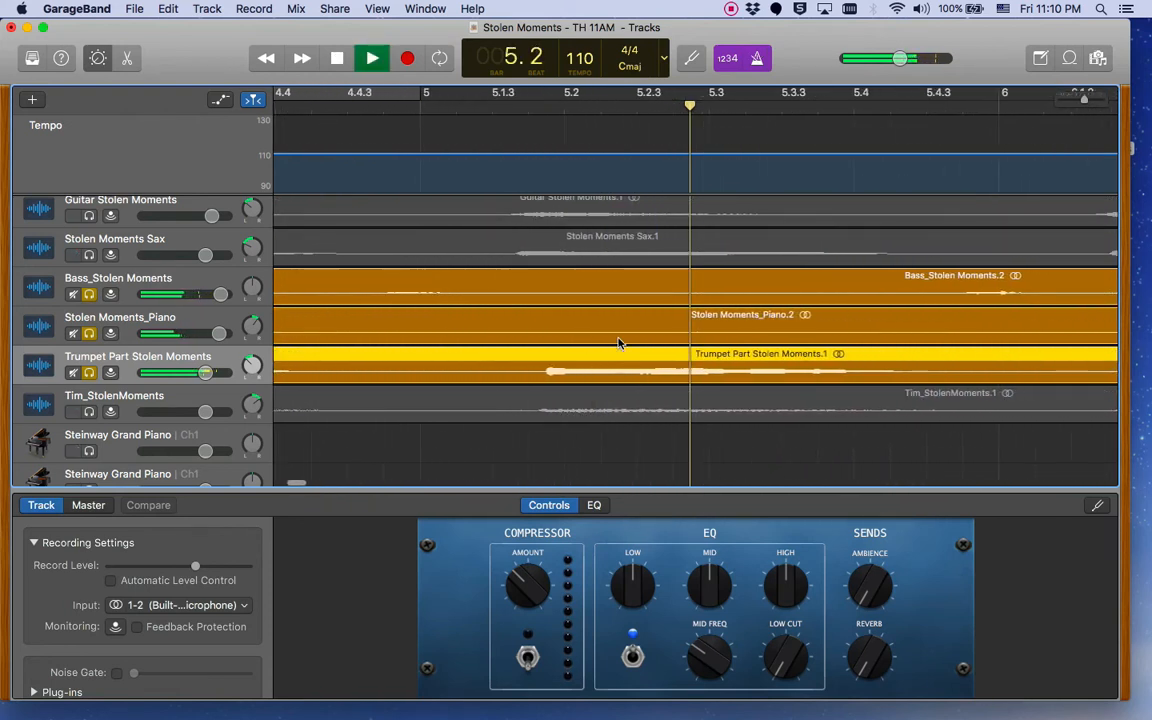
pyautogui.press('space')
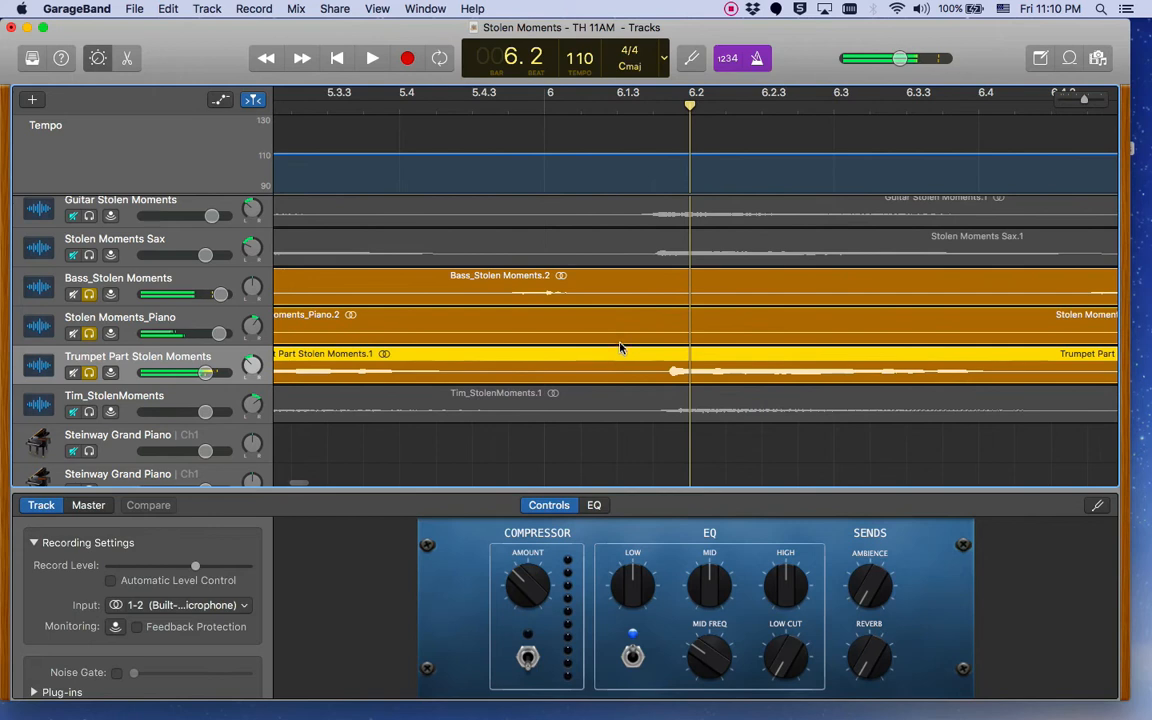
# Nudge the trumpet region earlier to position 4.1.1.121 and replay from about the middle of bar 5 into bar 6
pyautogui.moveTo(619, 354); pyautogui.dragTo(609, 355)
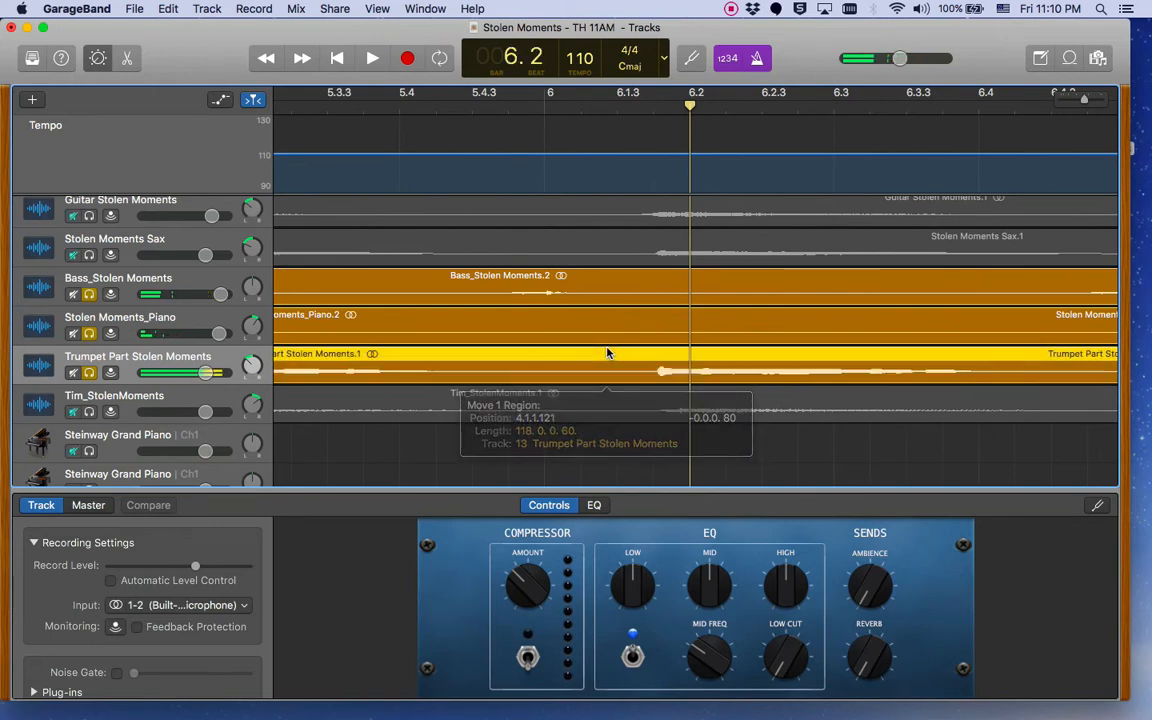
pyautogui.hscroll(-3, 643, 346)
pyautogui.click(411, 99)
pyautogui.press('space')
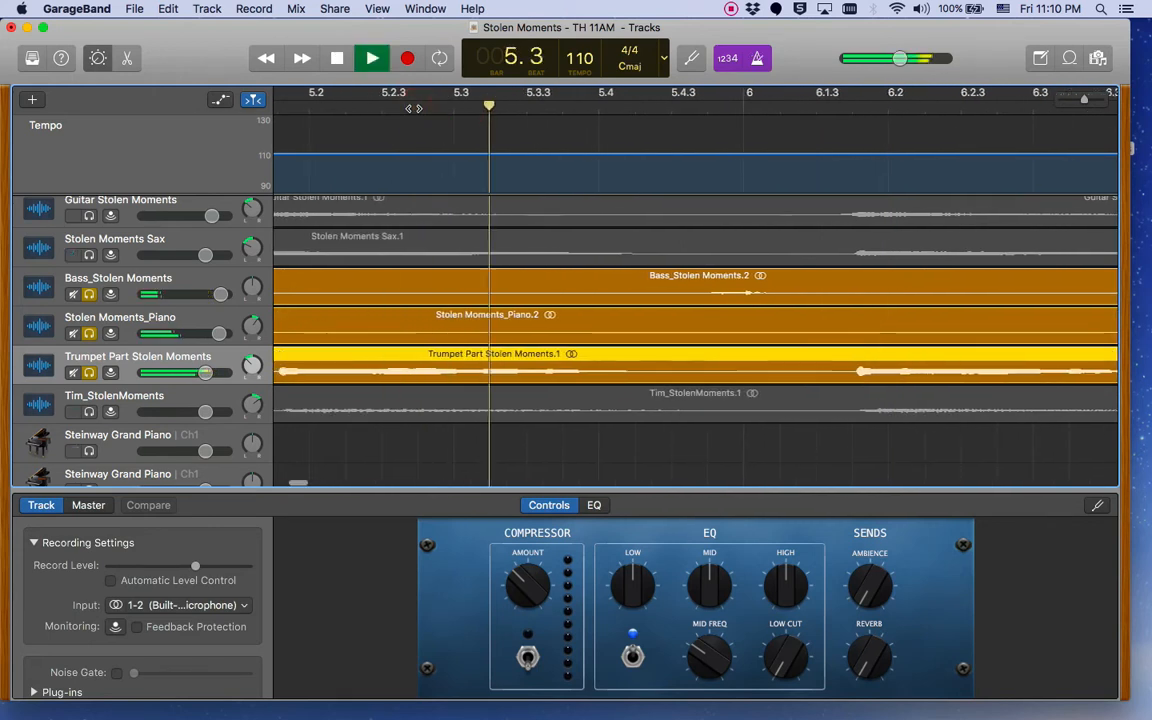
pyautogui.press('space')
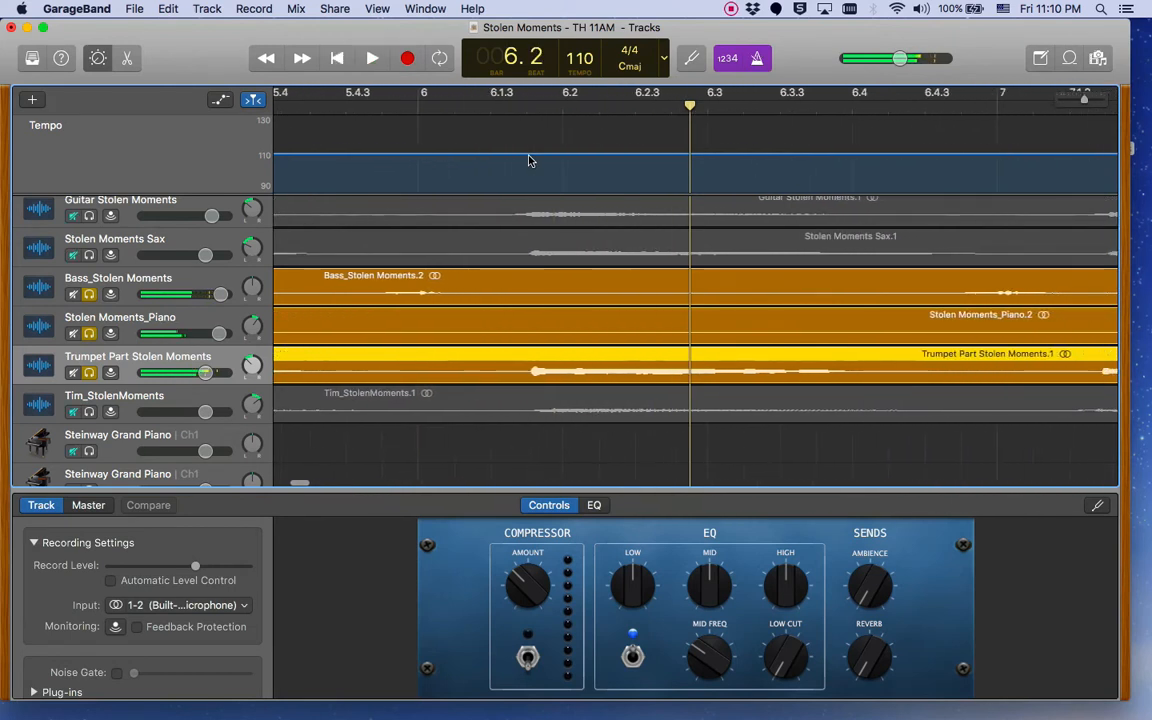
# Solo the last audio track below the trumpet, shift its region about three beats earlier, and play briefly in bar 3
pyautogui.hscroll(-5, 592, 289)
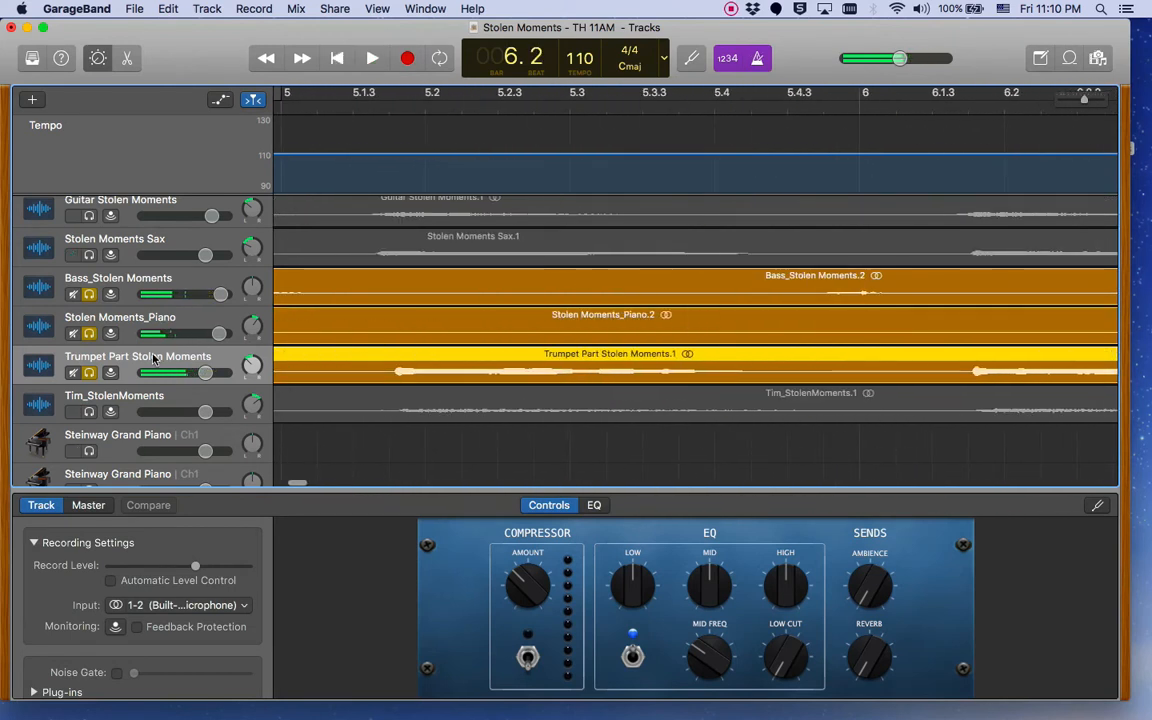
pyautogui.click(88, 412)
pyautogui.hscroll(-10, 427, 437)
pyautogui.click(390, 415)
pyautogui.moveTo(390, 415); pyautogui.dragTo(286, 412)
pyautogui.moveTo(546, 403); pyautogui.dragTo(329, 403)
pyautogui.hscroll(-5, 339, 347)
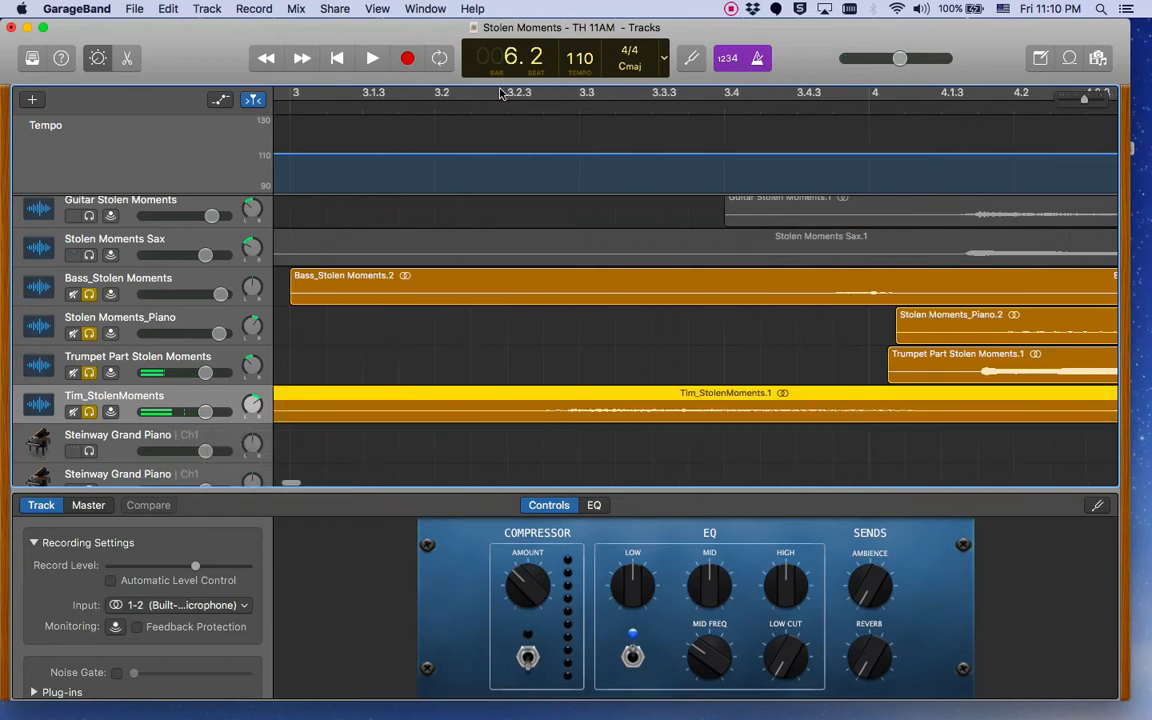
pyautogui.press('space')
pyautogui.press('space')
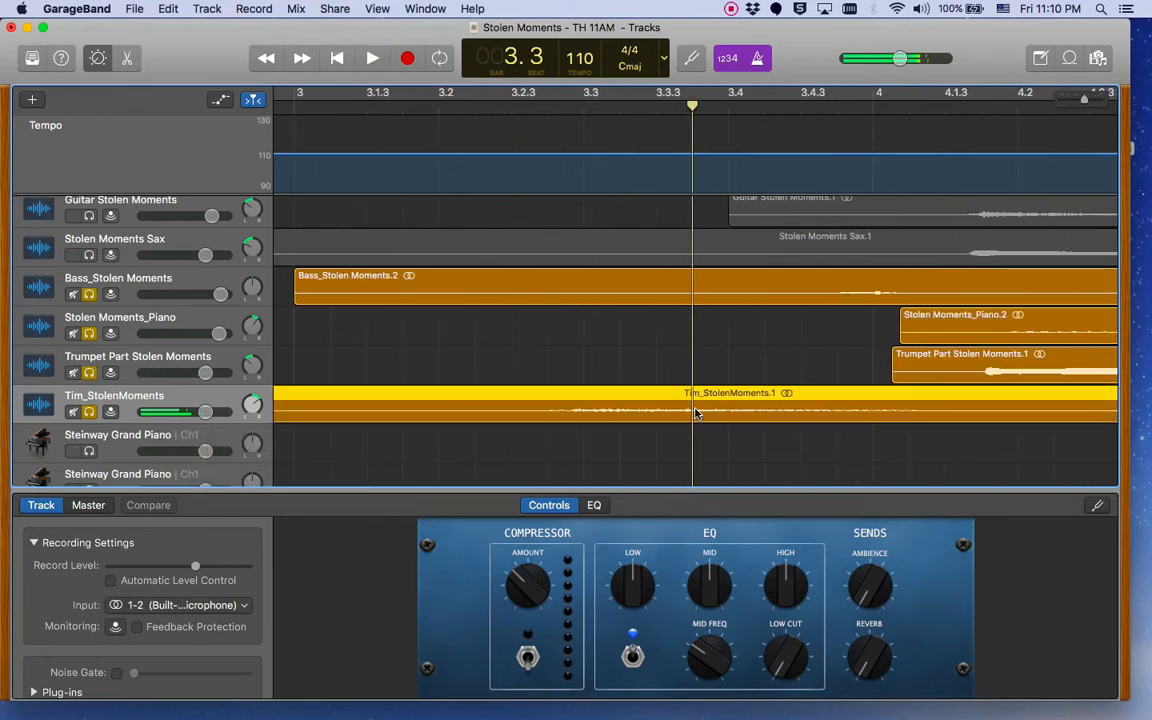
# Move the last audio track's region later so its first note lines up with the trumpet's opening note after bar 4
pyautogui.hscroll(3, 697, 413)
pyautogui.hscroll(1, 697, 413)
pyautogui.moveTo(659, 411); pyautogui.dragTo(785, 415)
pyautogui.moveTo(838, 417); pyautogui.dragTo(905, 420)
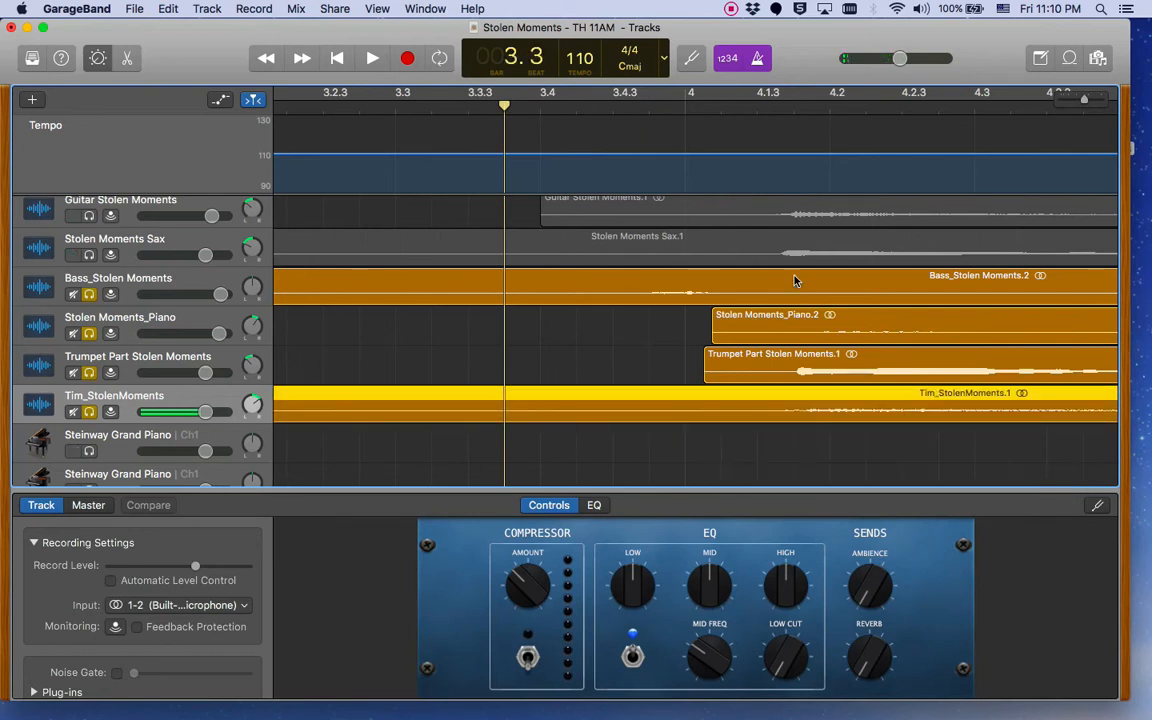
# Play the four soloed parts from just after beat 3.3 into the end of bar 5
pyautogui.click(442, 105)
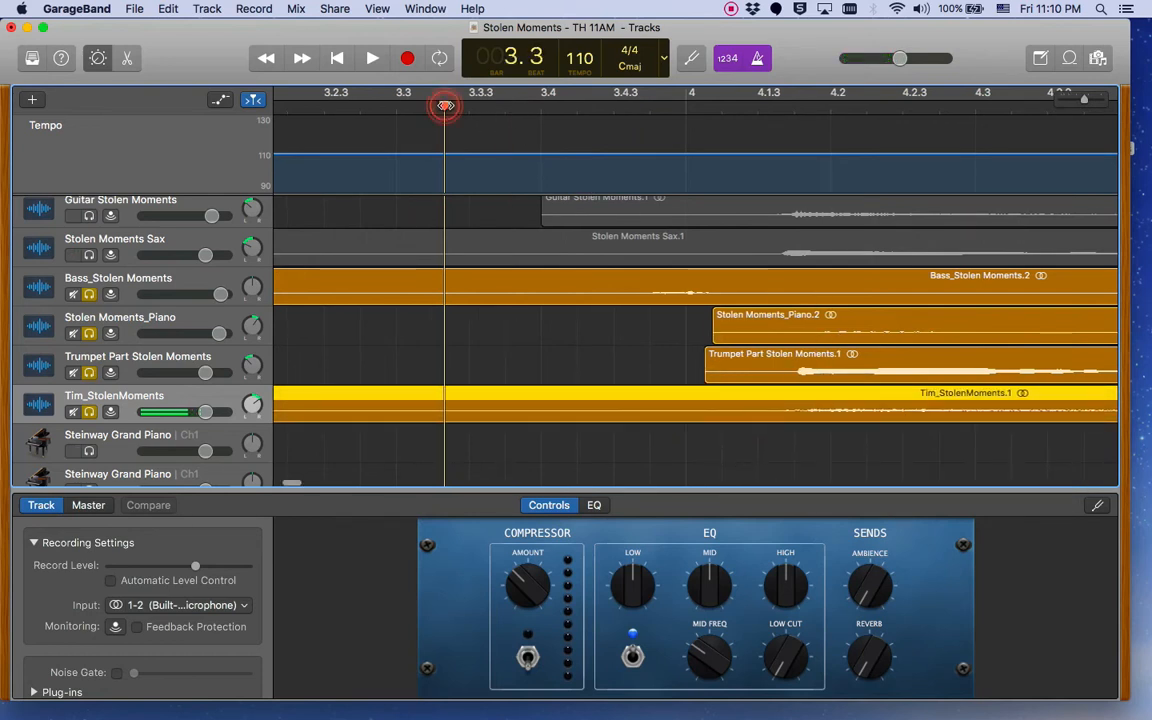
pyautogui.press('space')
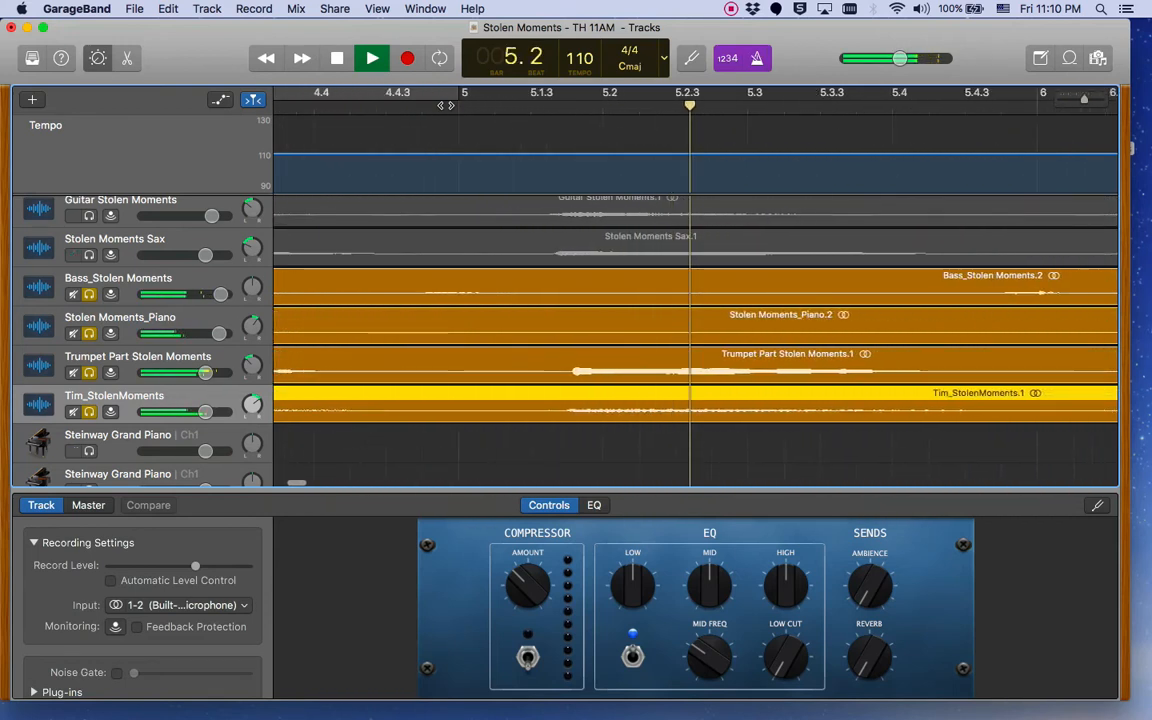
pyautogui.press('space')
pyautogui.scroll(-3, 503, 229)
pyautogui.hscroll(-3, 503, 229)
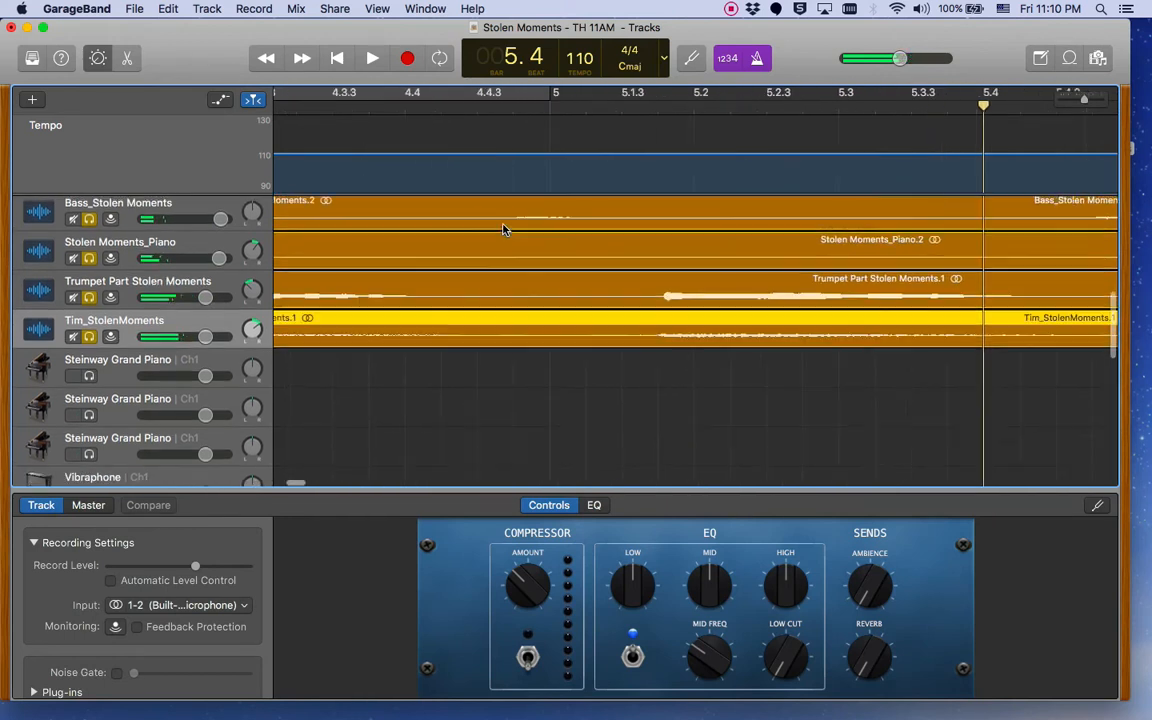
pyautogui.scroll(5, 480, 230)
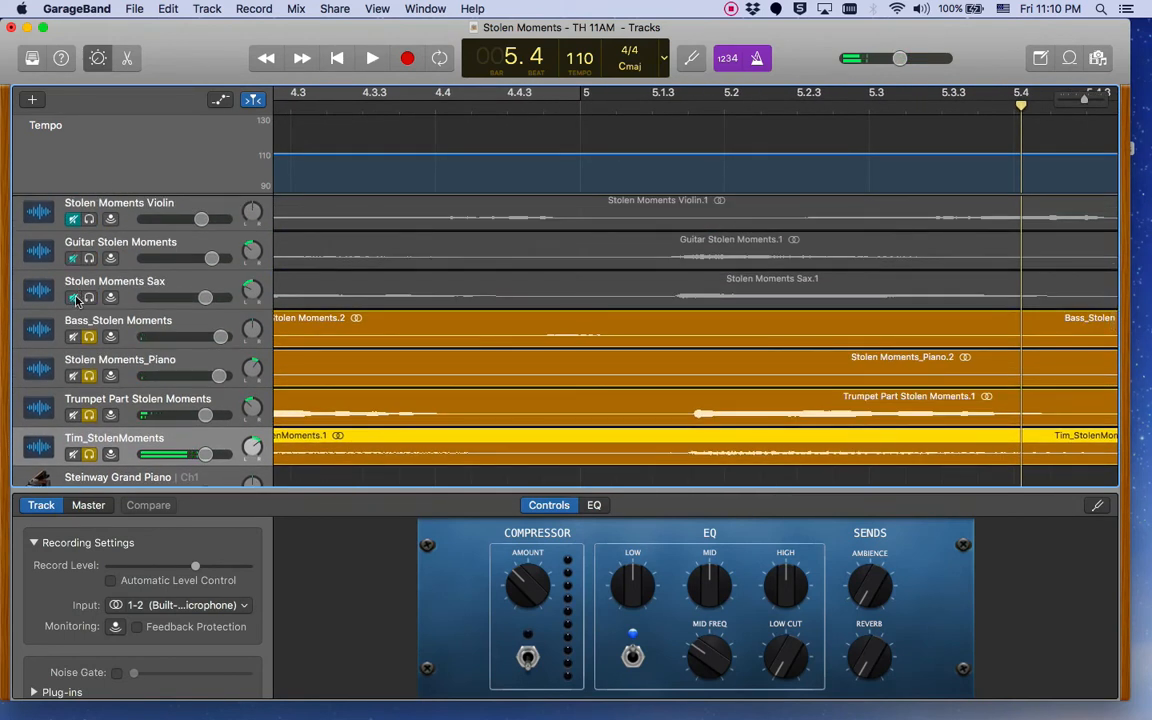
# Solo the sax track, shift its region about one beat later, and play from late bar 3 into bar 4
pyautogui.click(74, 298)
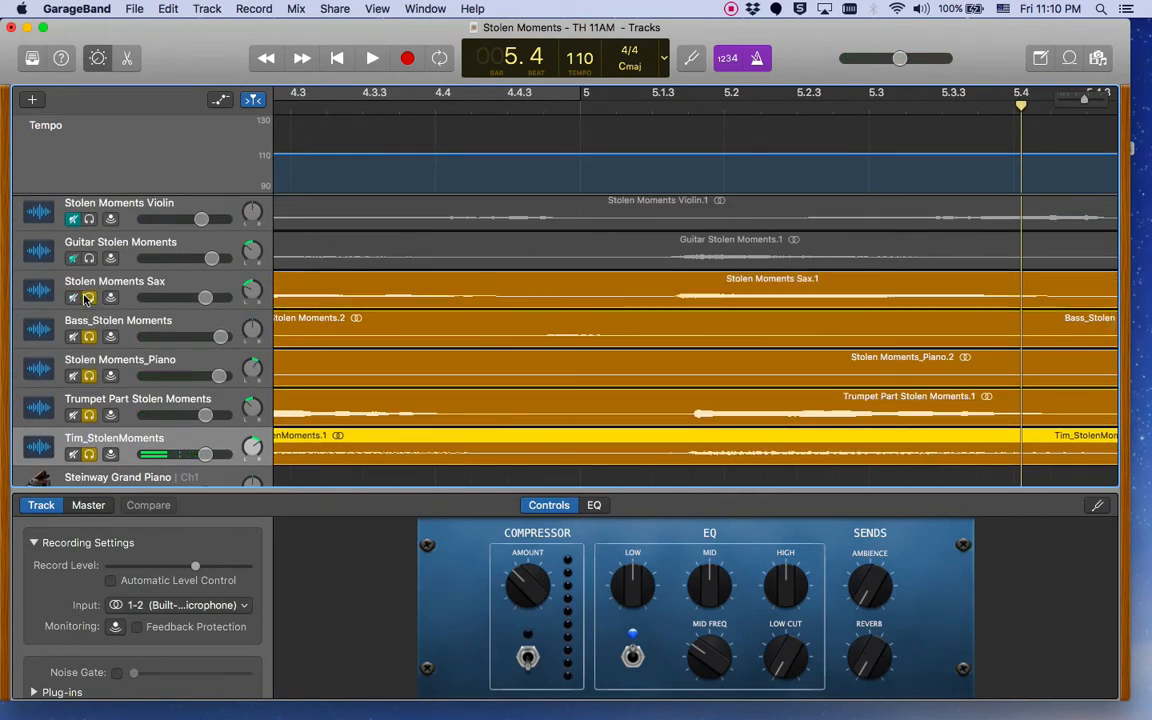
pyautogui.hscroll(-5, 427, 327)
pyautogui.moveTo(523, 287); pyautogui.dragTo(732, 290)
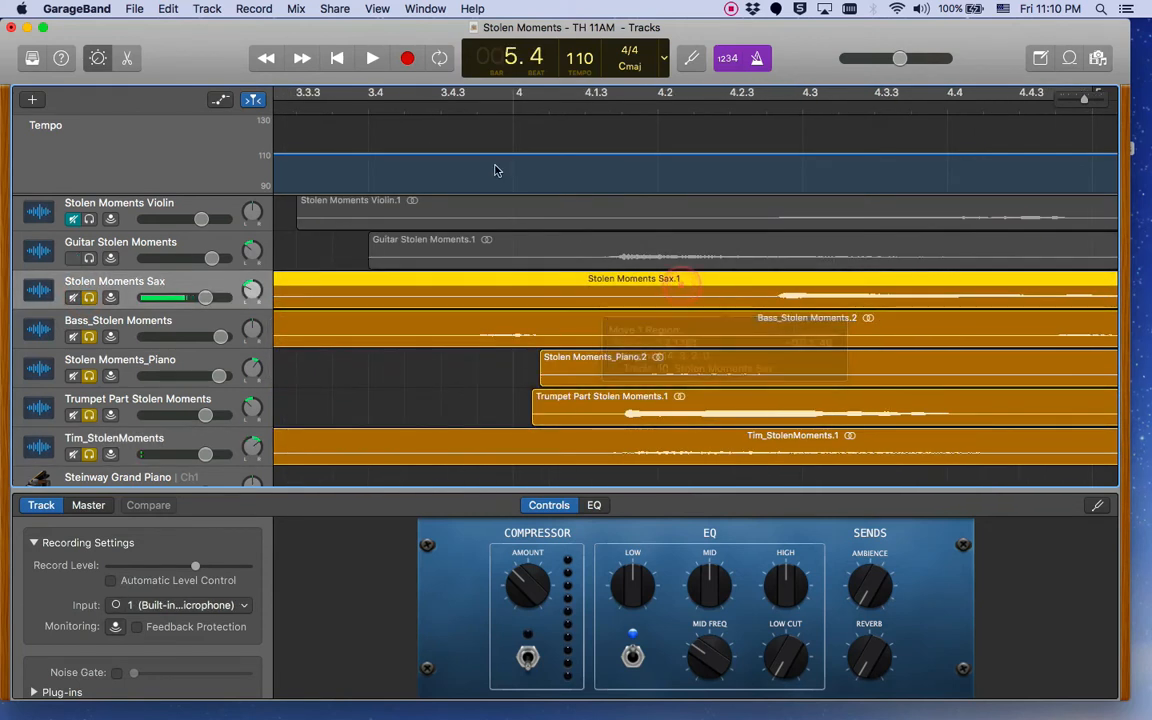
pyautogui.click(452, 103)
pyautogui.press('space')
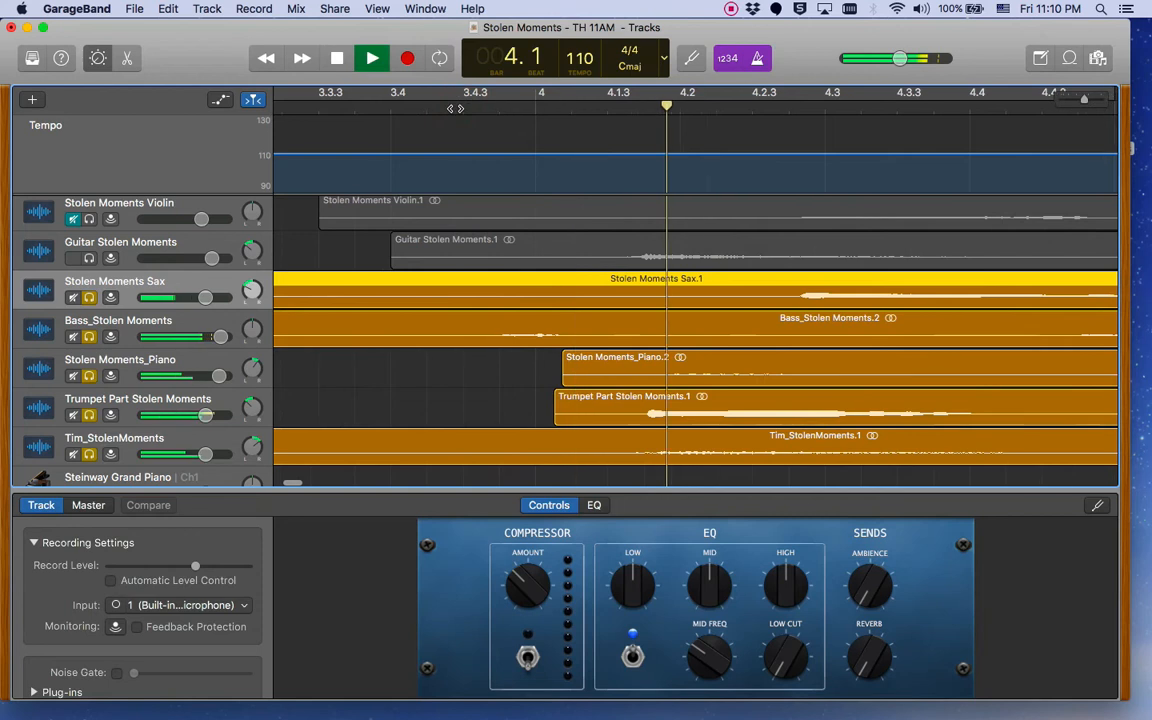
pyautogui.press('space')
# Move the sax region earlier so its opening note lines up with the trumpet's in bar 4, and play into bar 5
pyautogui.hscroll(-1, 547, 380)
pyautogui.hscroll(-1, 547, 380)
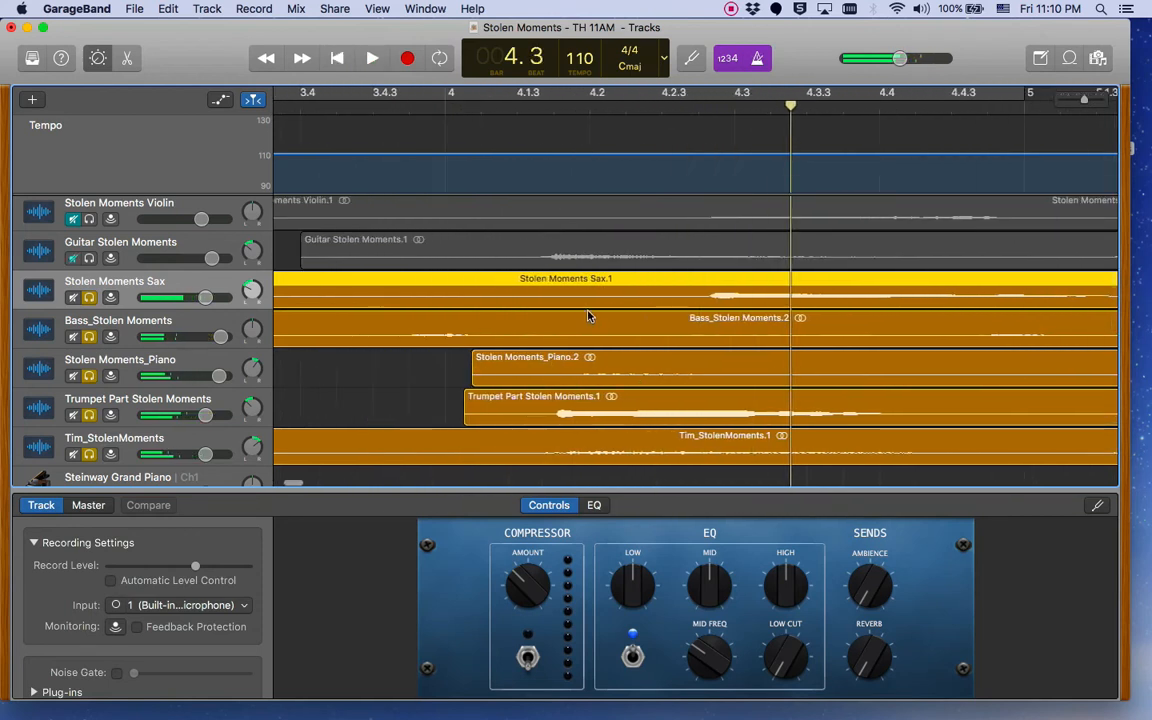
pyautogui.moveTo(583, 308); pyautogui.dragTo(426, 301)
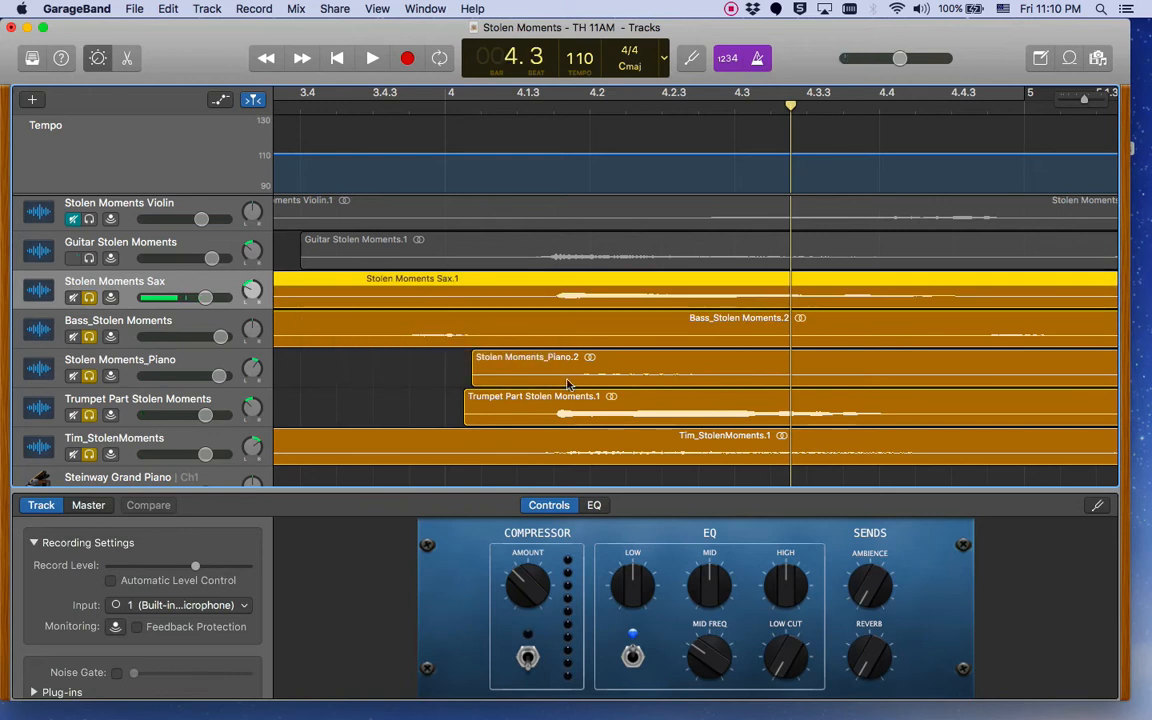
pyautogui.press('space')
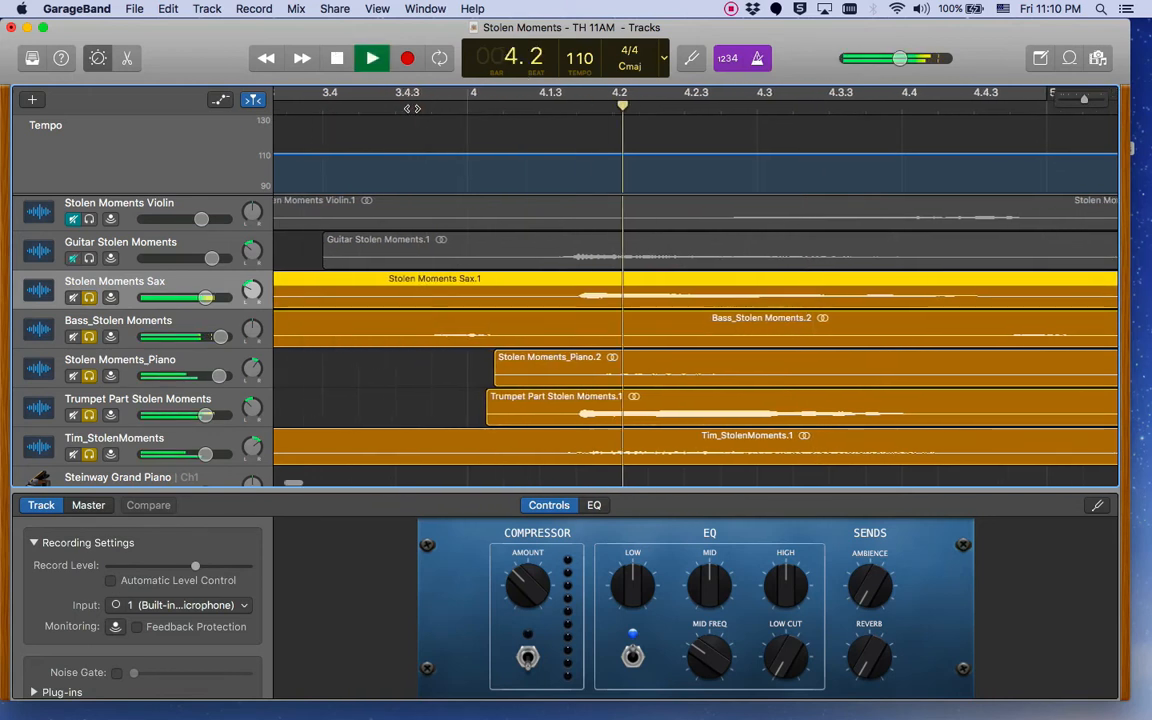
pyautogui.hscroll(3, 491, 228)
pyautogui.scroll(2, 491, 228)
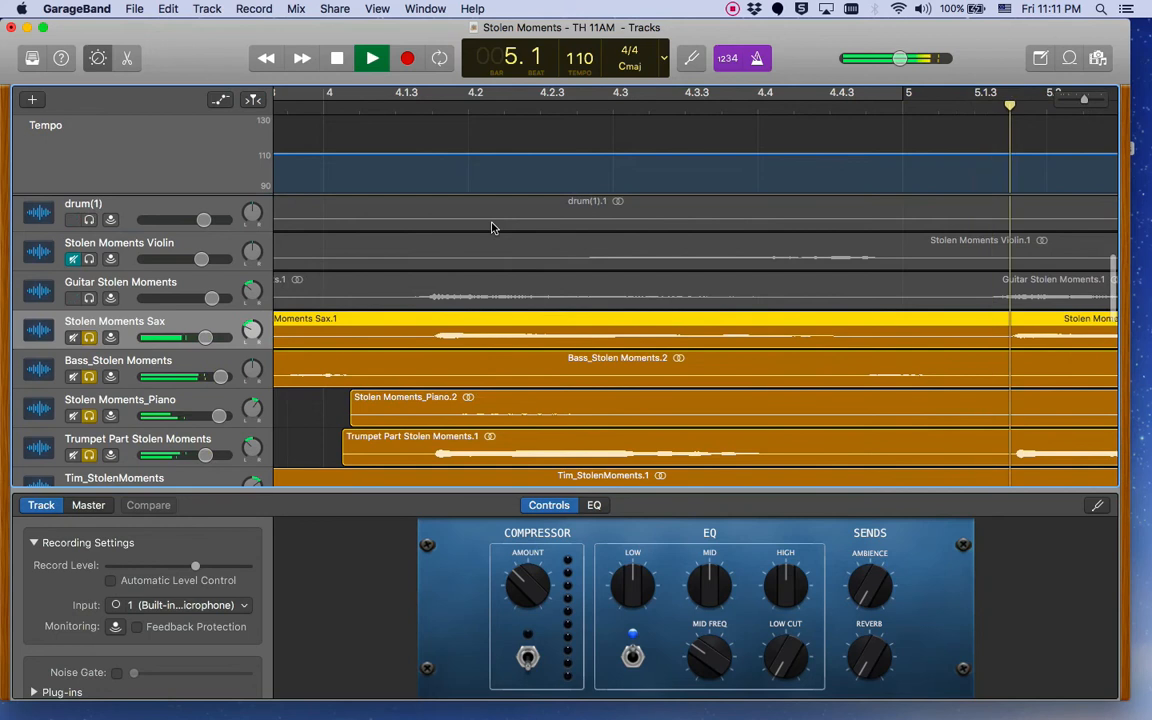
pyautogui.press('space')
pyautogui.hscroll(-3, 491, 228)
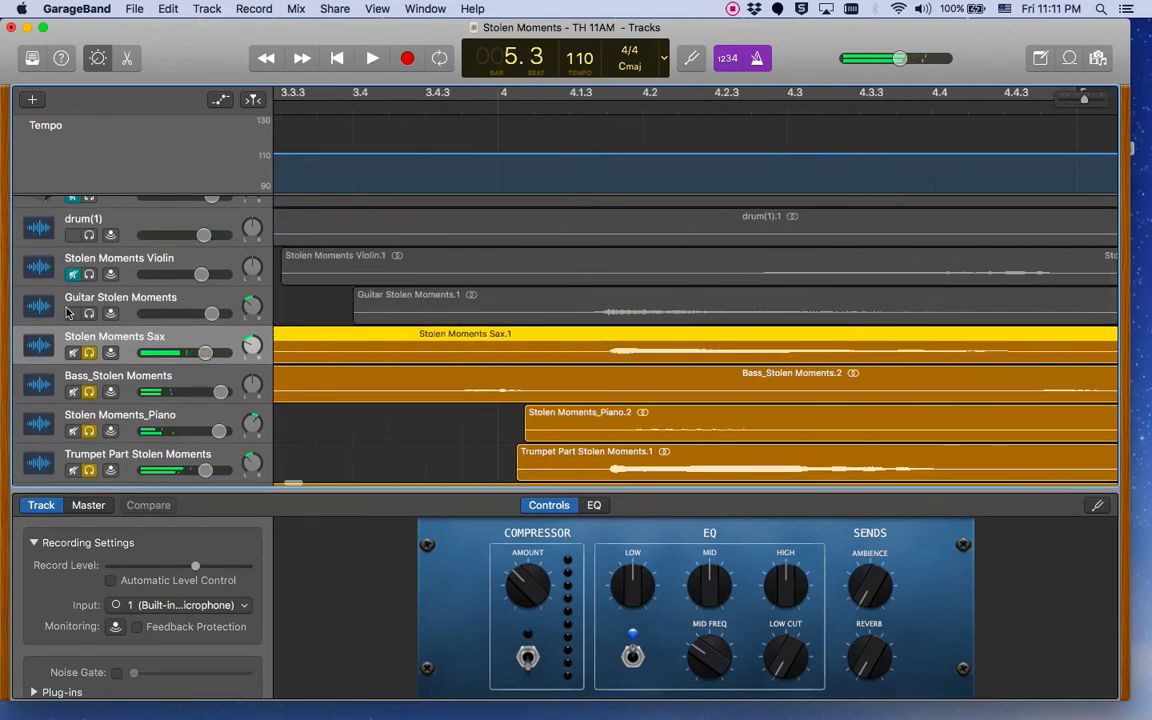
# Solo the guitar track, shift its region about one and a half beats later, and play from just before bar 4
pyautogui.click(88, 314)
pyautogui.moveTo(426, 298); pyautogui.dragTo(662, 300)
pyautogui.click(485, 100)
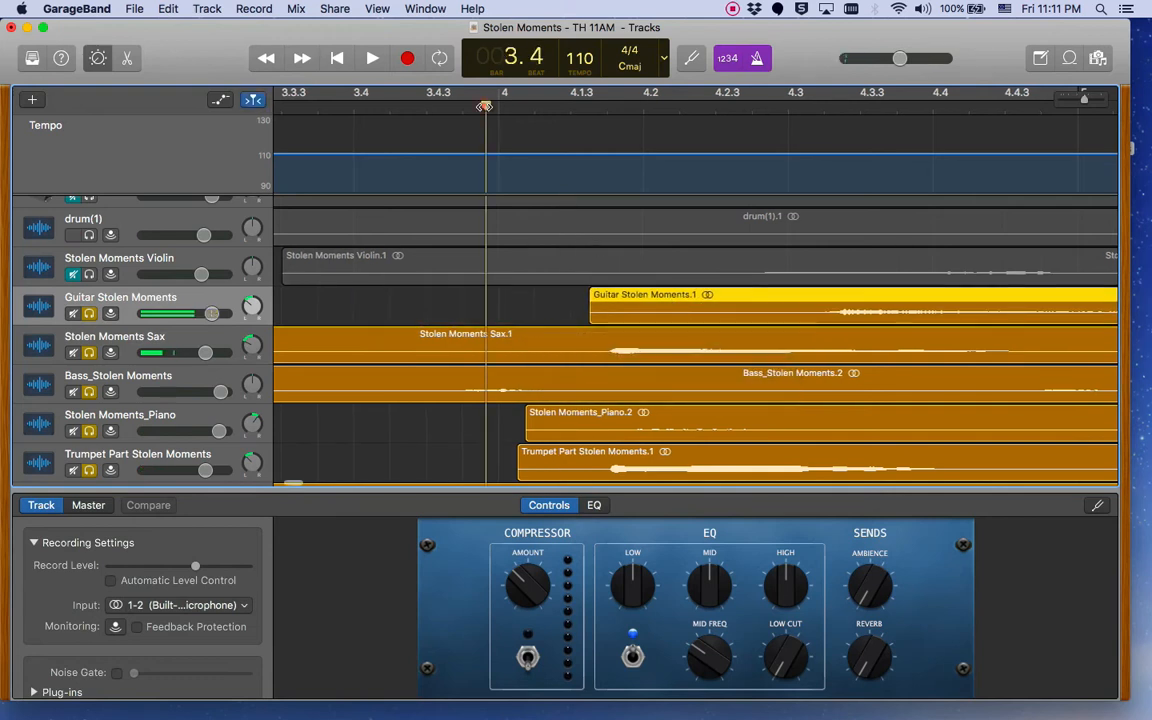
pyautogui.press('space')
# Move the guitar region back to start at about 3.4, aligning its first note with the sax, and replay bar 4
pyautogui.hscroll(-4, 494, 262)
pyautogui.moveTo(560, 318); pyautogui.dragTo(399, 314)
pyautogui.scroll(3, 399, 314)
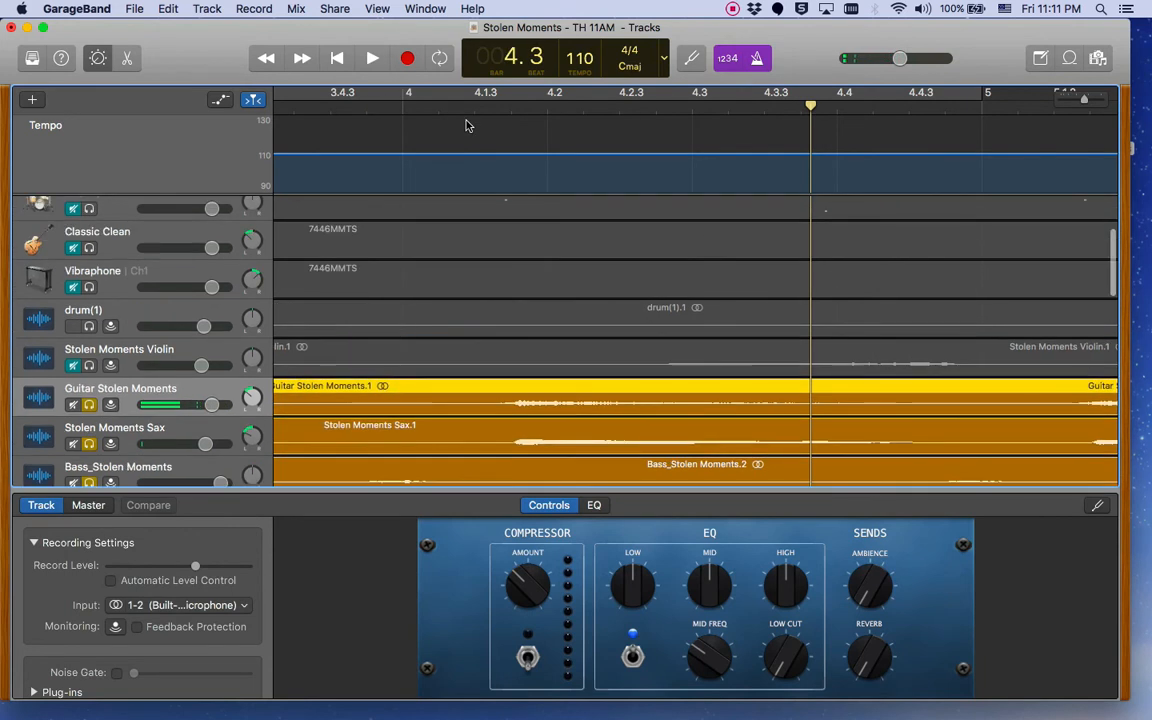
pyautogui.press('space')
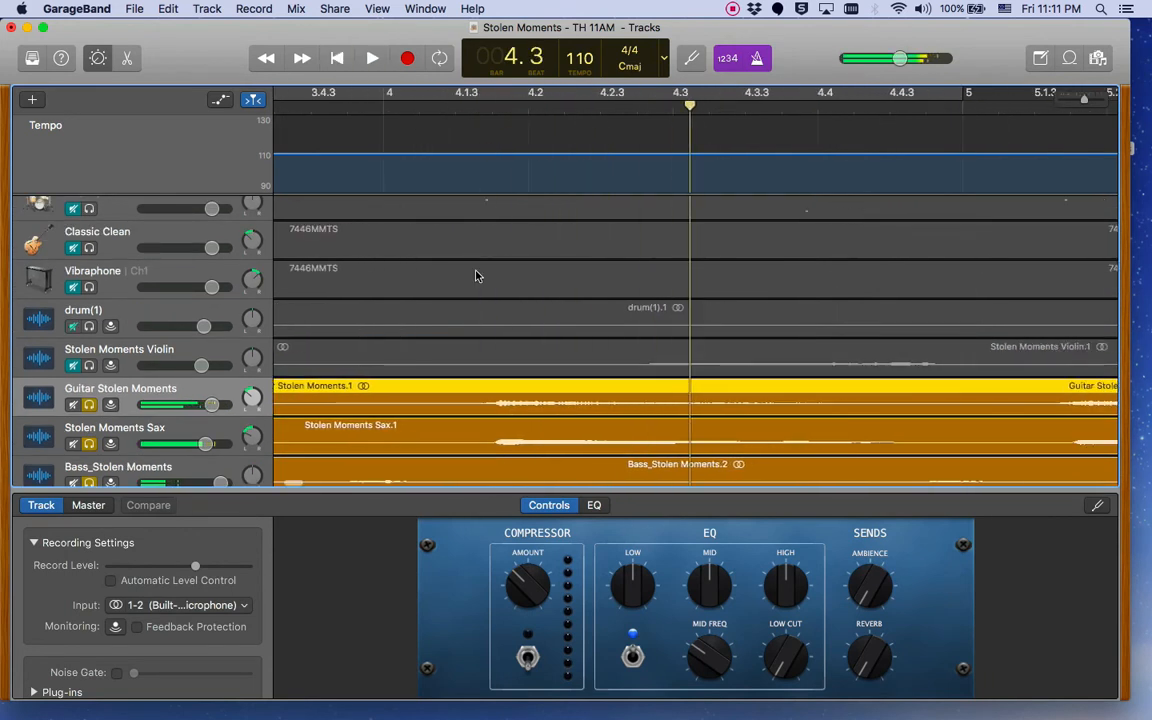
# Solo the drum(1) track and play all soloed parts from about 3.4.3 into bar 6
pyautogui.click(88, 327)
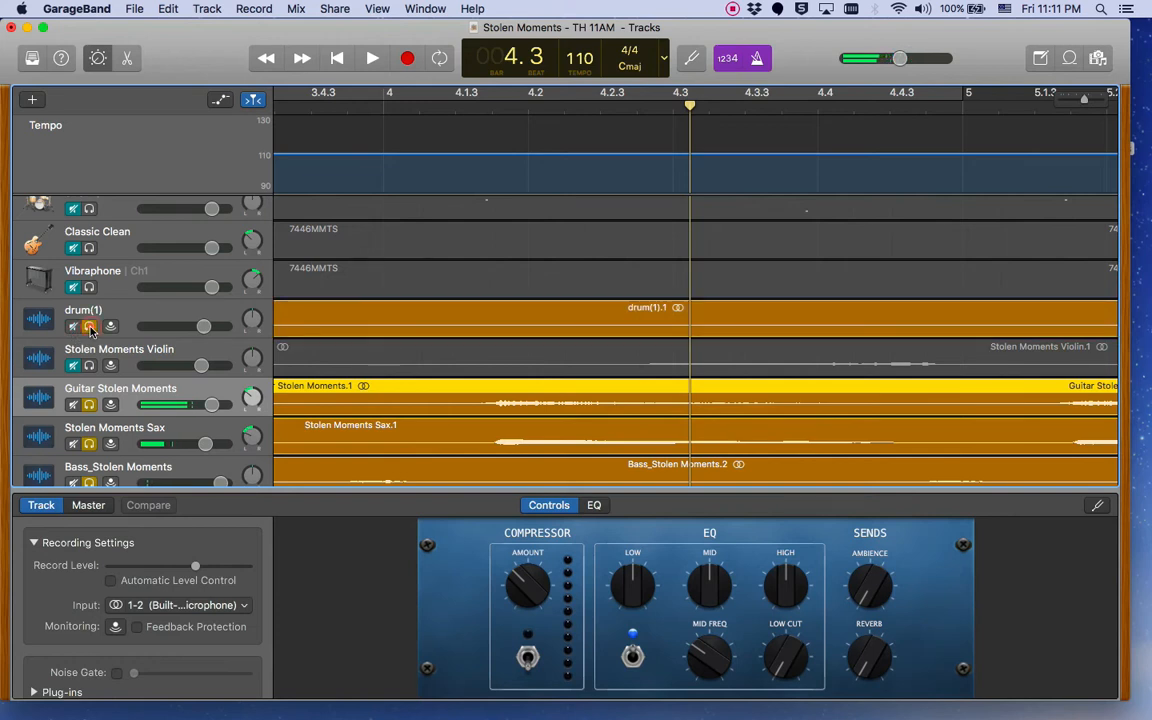
pyautogui.hscroll(-3, 486, 119)
pyautogui.click(491, 112)
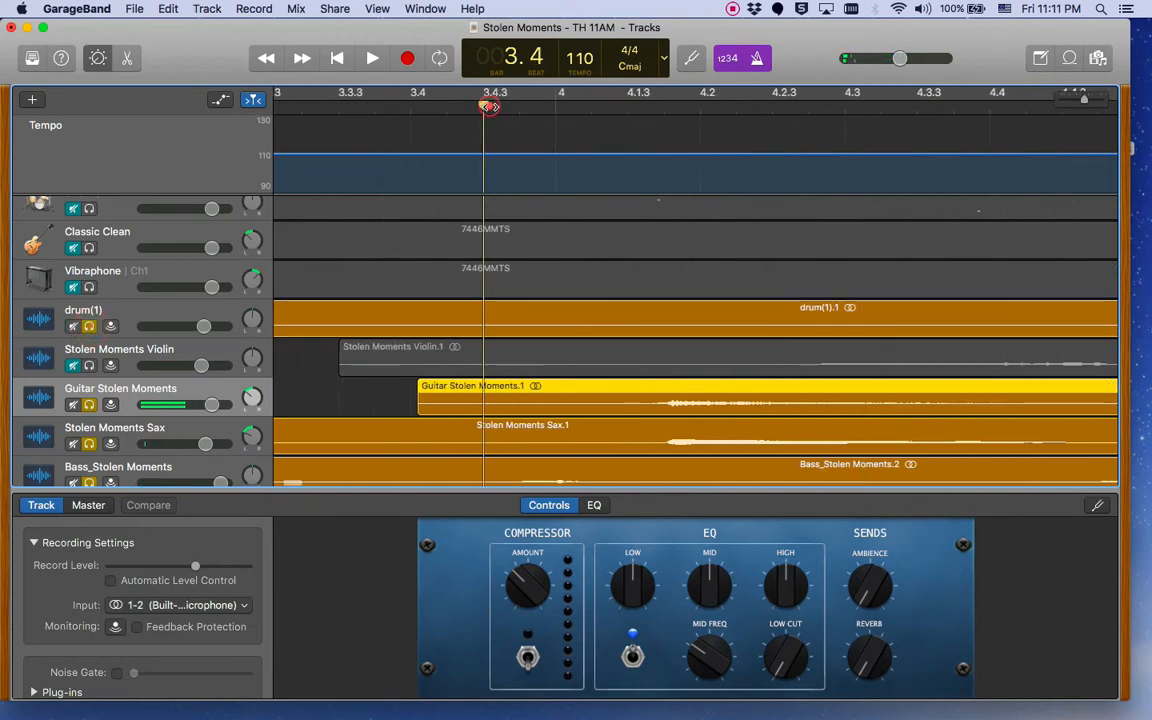
pyautogui.hscroll(-5, 401, 155)
pyautogui.press('space')
pyautogui.hscroll(-10, 740, 319)
pyautogui.hscroll(15, 738, 320)
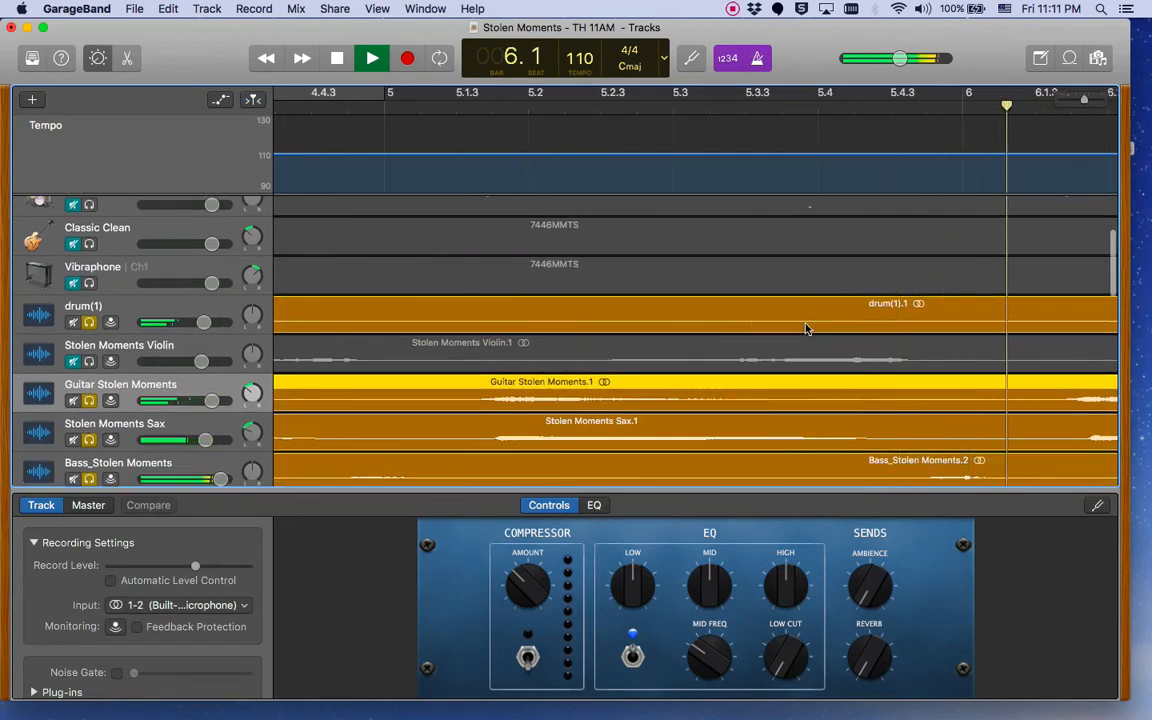
pyautogui.press('space')
# Select the drum(1) region and examine its waveform against the other parts around bars 5 and 6
pyautogui.hscroll(5, 807, 328)
pyautogui.hscroll(-10, 807, 328)
pyautogui.hscroll(-5, 700, 327)
pyautogui.moveTo(625, 326)
pyautogui.mouseDown()
pyautogui.moveTo(614, 326)
pyautogui.moveTo(626, 336)
pyautogui.mouseUp()
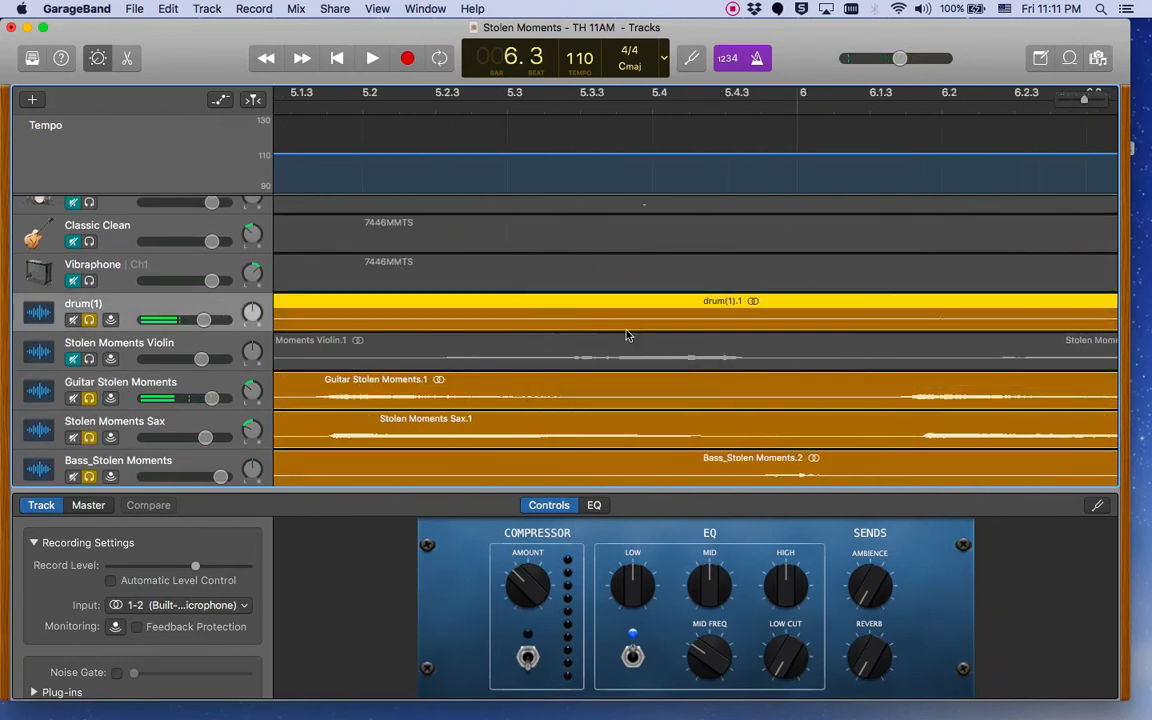
pyautogui.hscroll(-3, 625, 326)
pyautogui.hscroll(6, 625, 326)
pyautogui.hscroll(-6, 625, 326)
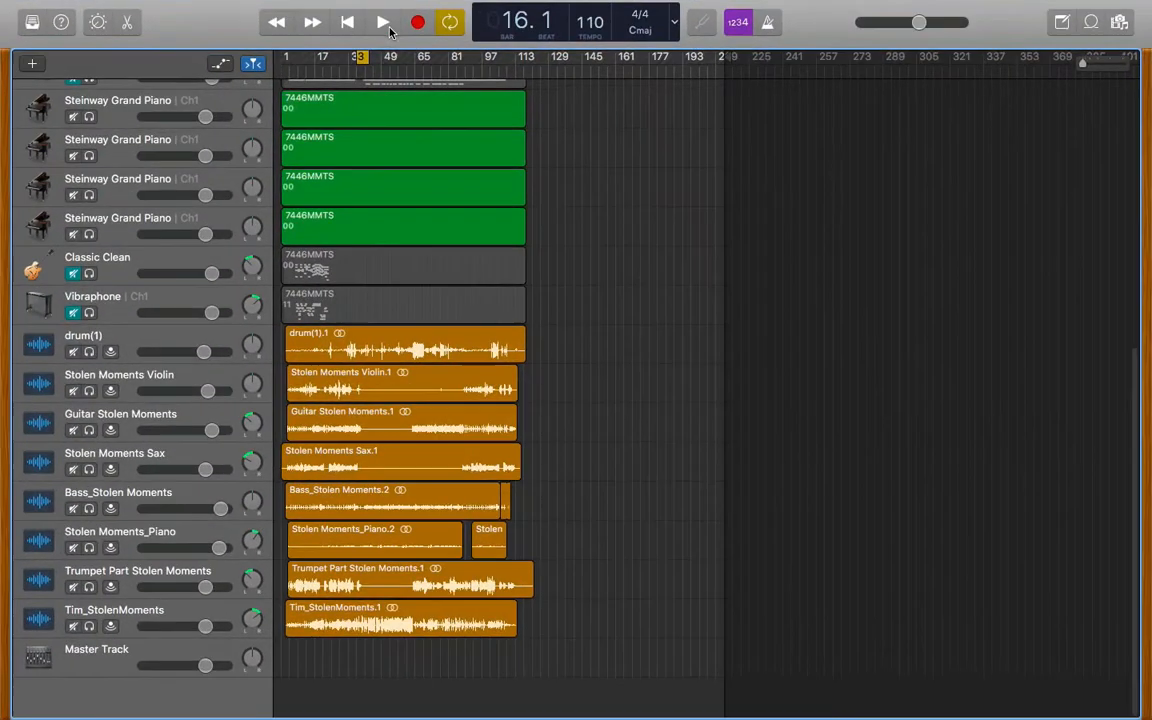
# Turn off the cycle area and place the playhead at bar 97 with the whole arrangement in view
pyautogui.scroll(10, 563, 215)
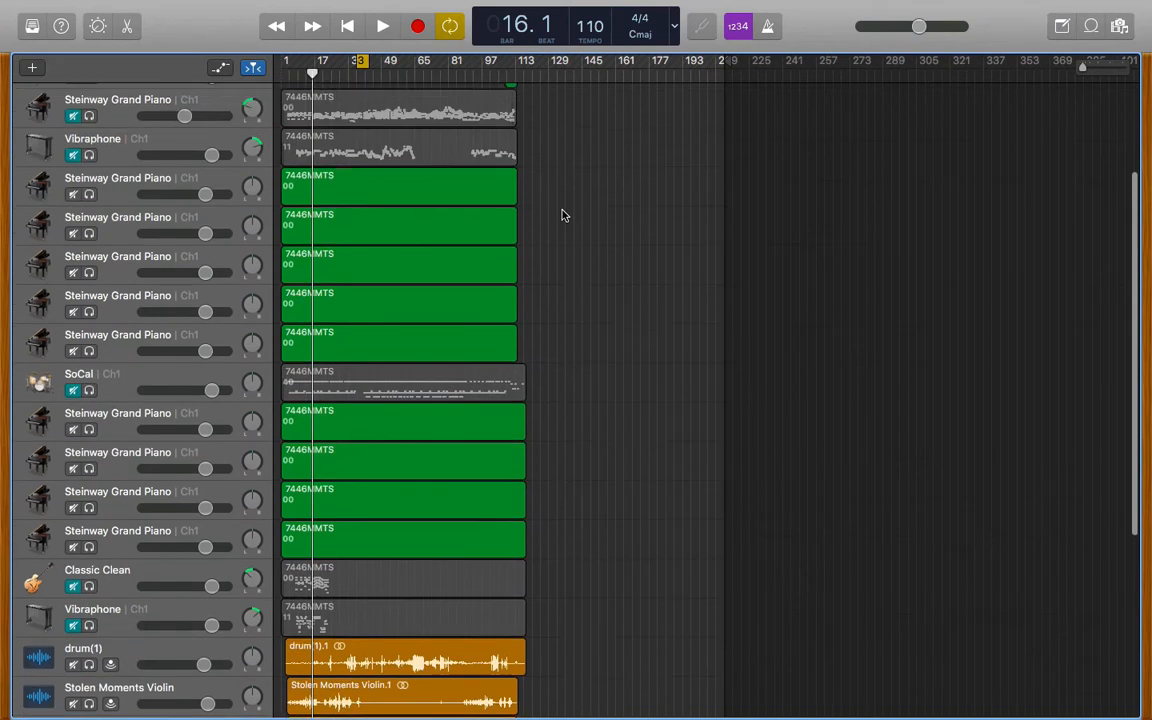
pyautogui.scroll(-1, 550, 205)
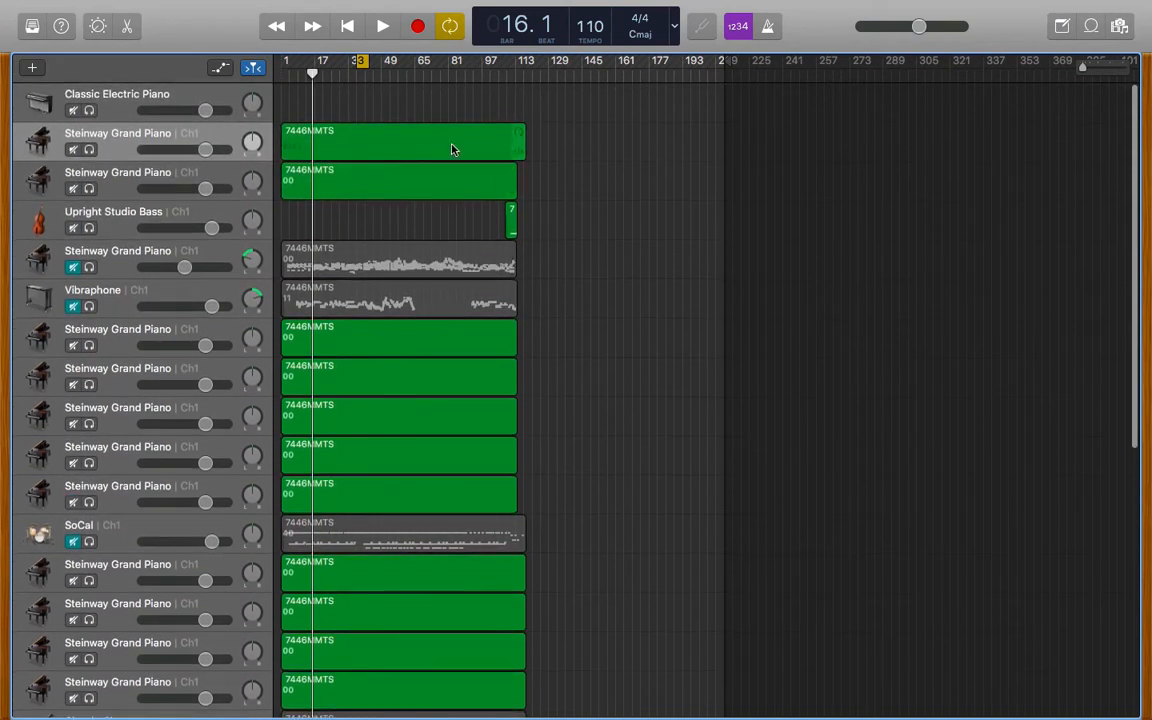
pyautogui.moveTo(1083, 70); pyautogui.dragTo(1088, 70)
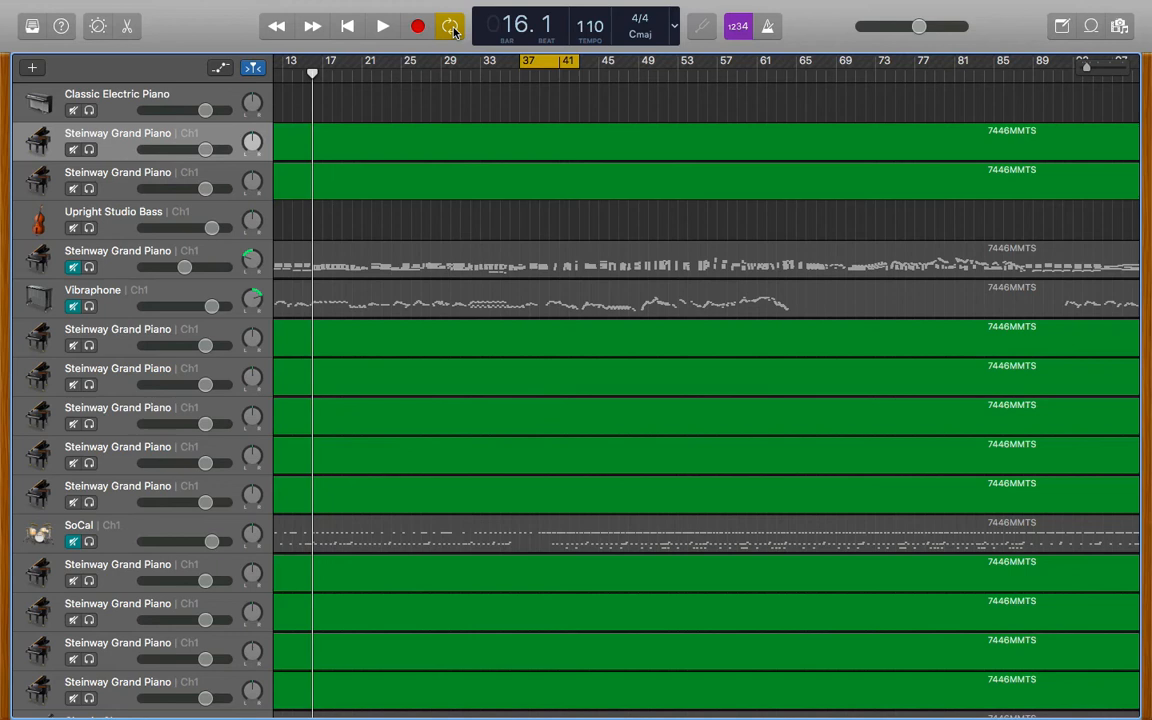
pyautogui.moveTo(1086, 70); pyautogui.dragTo(1068, 67)
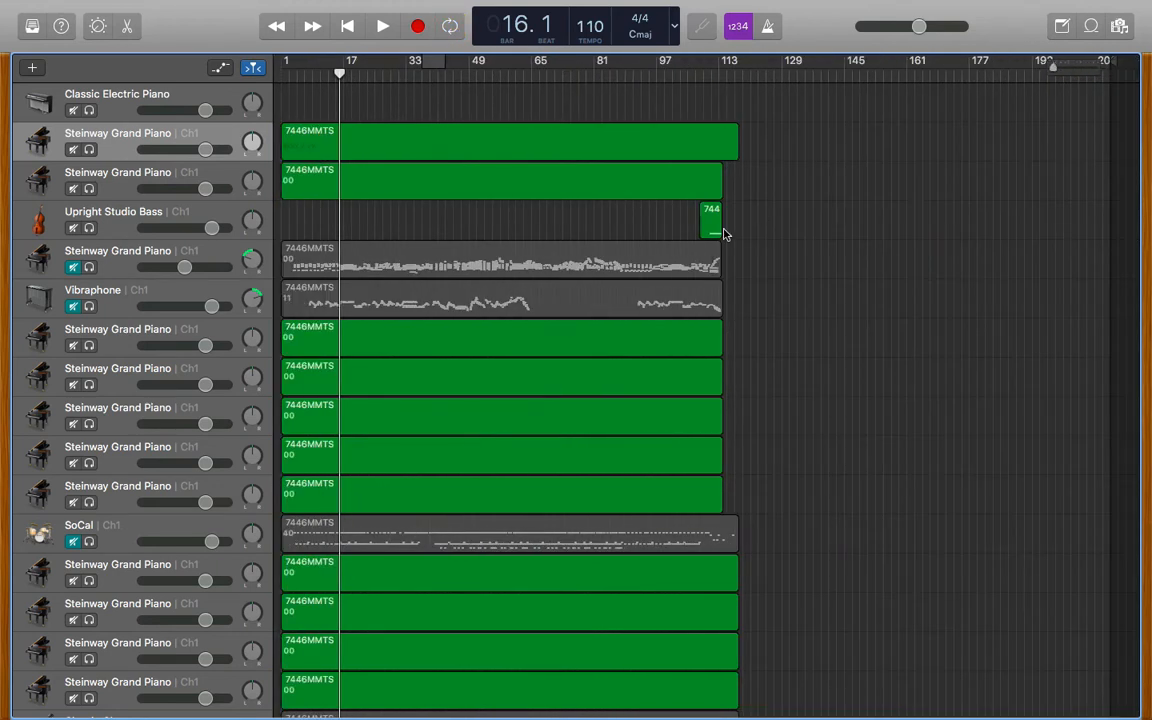
pyautogui.scroll(-10, 724, 234)
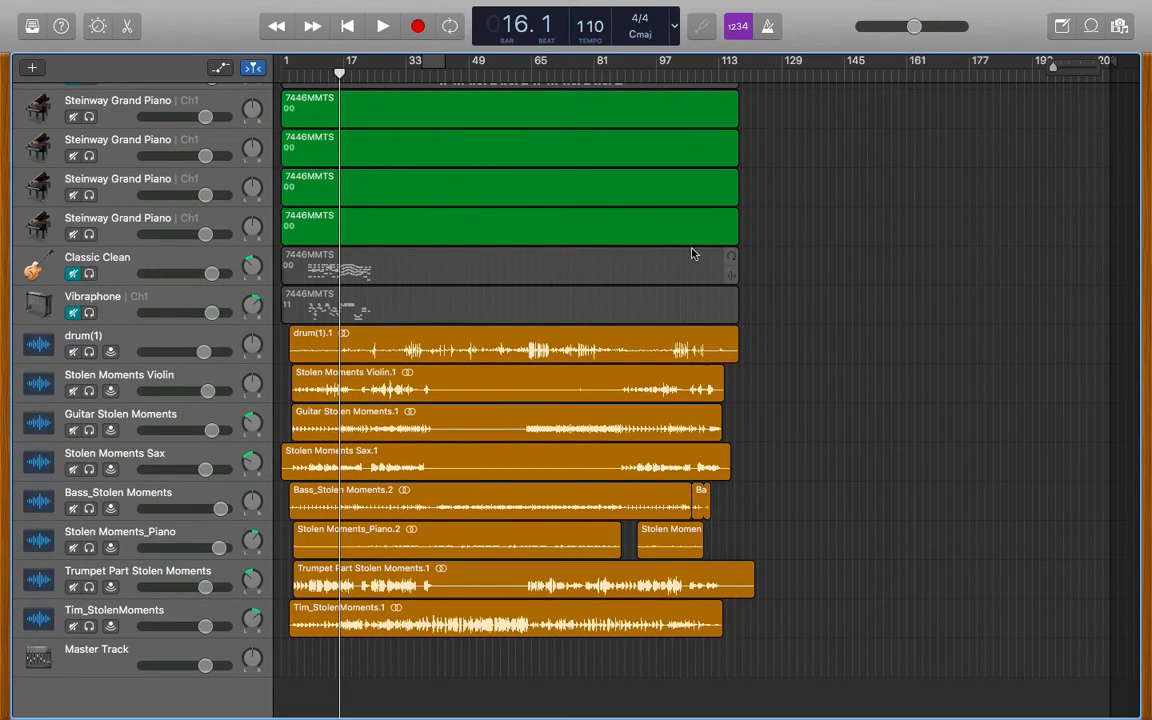
pyautogui.scroll(1, 672, 169)
pyautogui.click(657, 71)
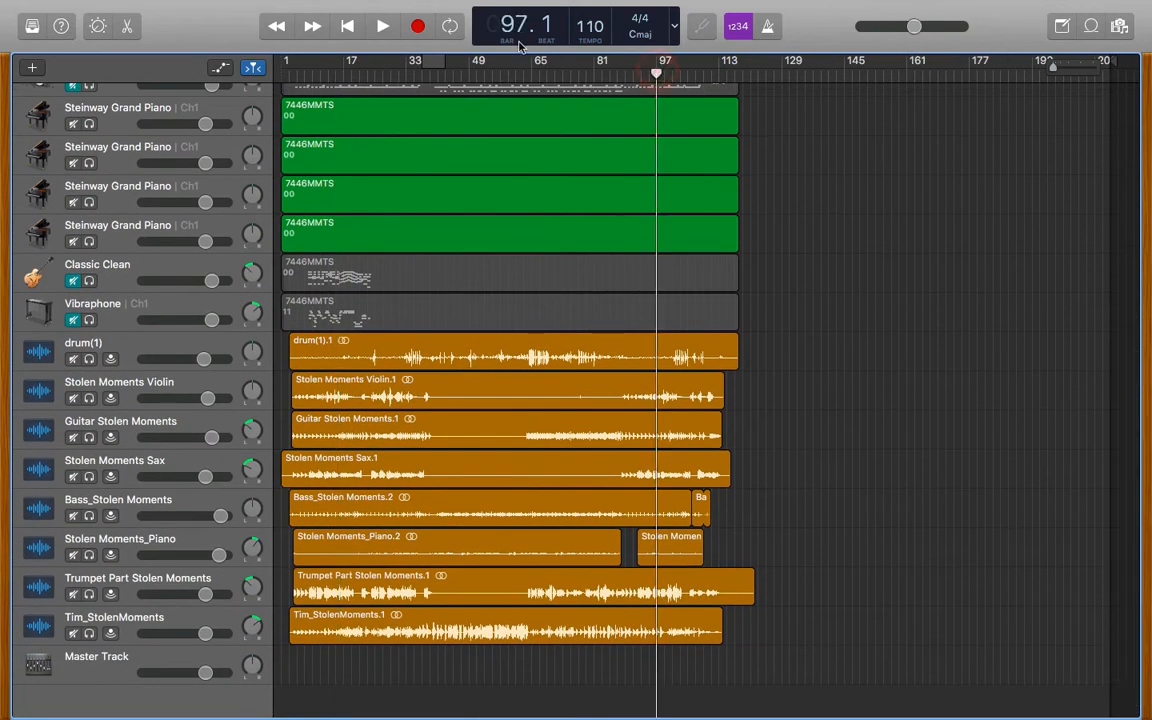
# Move the cycle area to start at bar 97 and end at about bar 108
pyautogui.moveTo(441, 65); pyautogui.dragTo(717, 78)
pyautogui.moveTo(449, 68); pyautogui.dragTo(662, 71)
pyautogui.moveTo(926, 66); pyautogui.dragTo(693, 63)
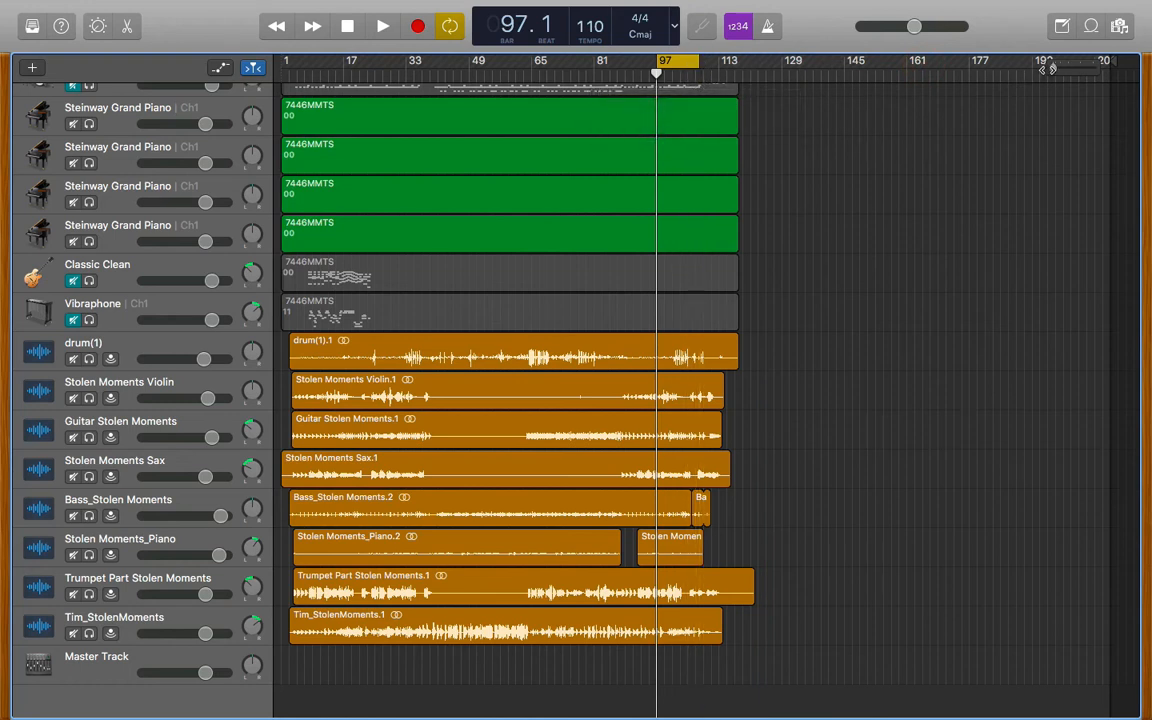
pyautogui.moveTo(1053, 68); pyautogui.dragTo(1090, 67)
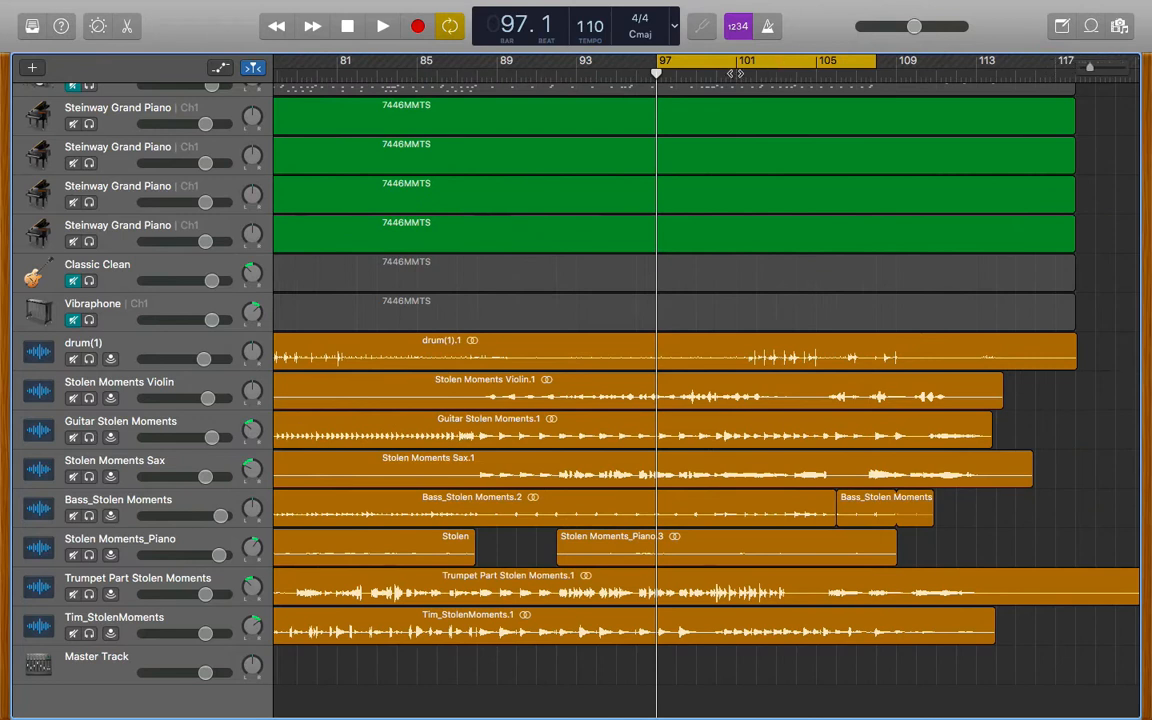
# Play the full mix from bar 97 and lower the master volume slightly during playback
pyautogui.press('space')
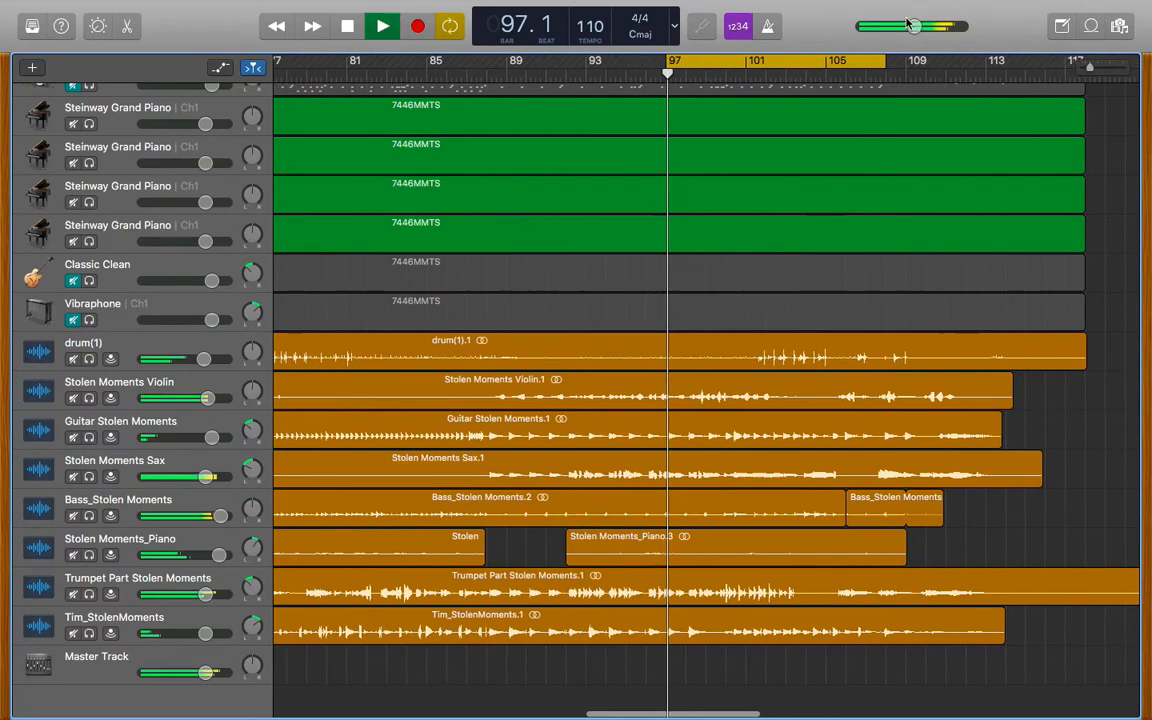
pyautogui.moveTo(910, 28)
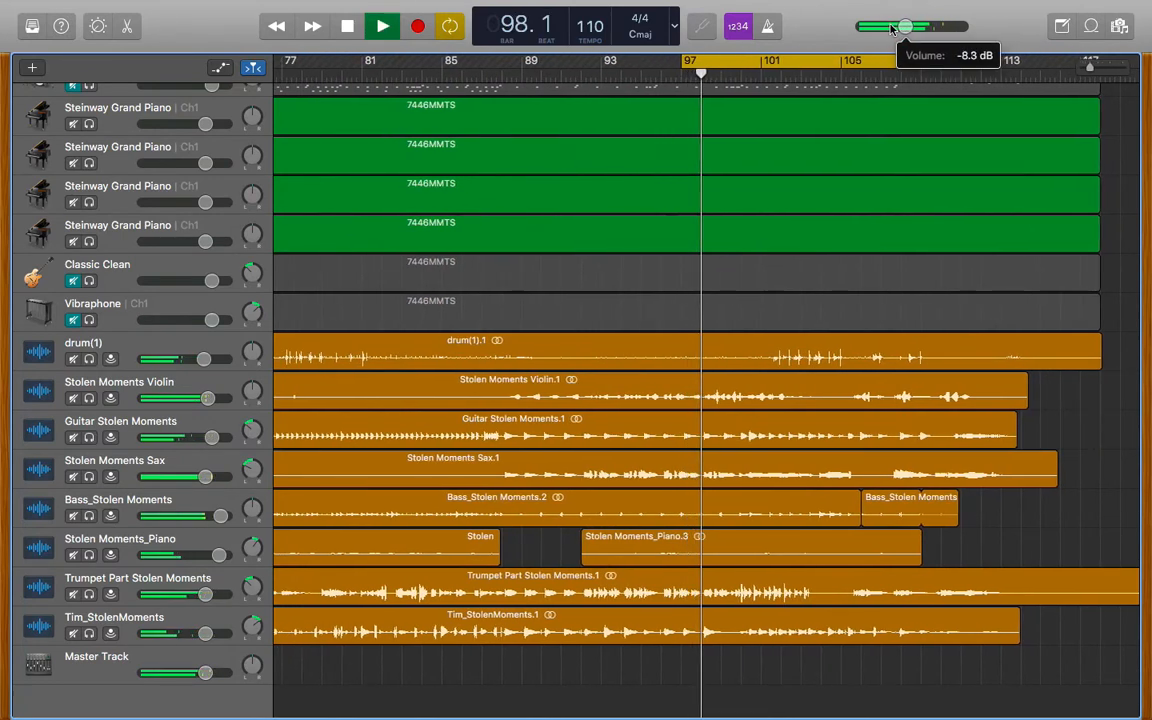
pyautogui.press('space')
# Shorten the cycle area to bars 97 to 101 and play the loop briefly
pyautogui.moveTo(888, 53); pyautogui.dragTo(750, 55)
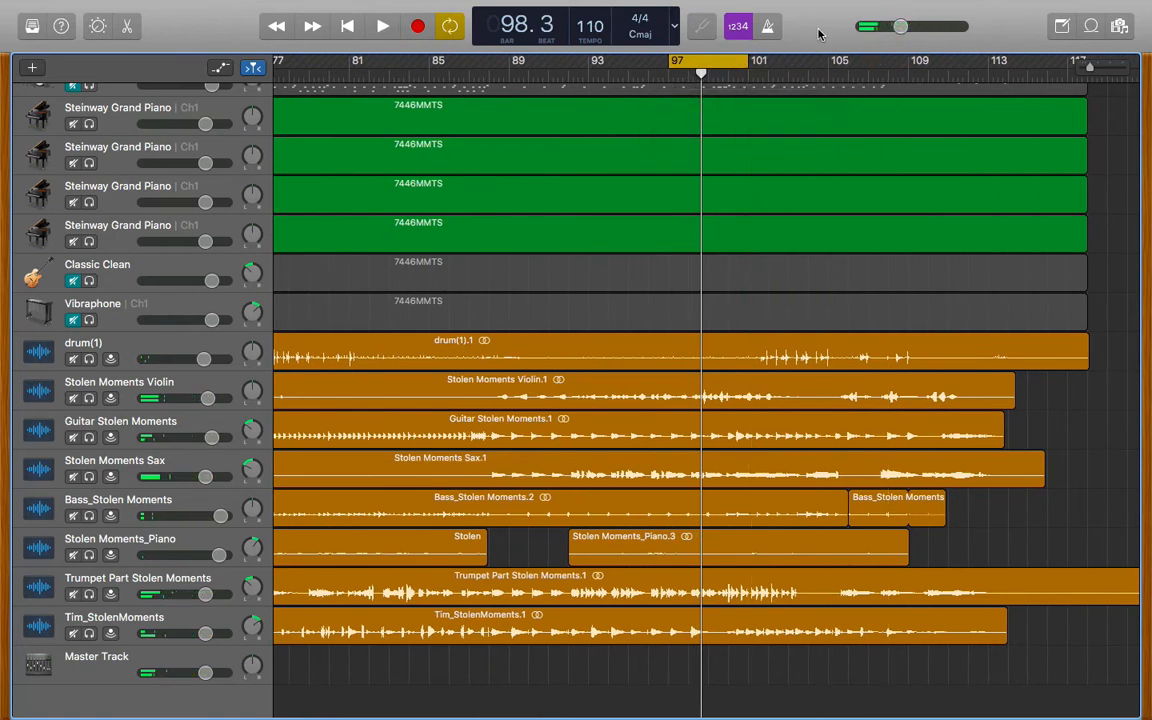
pyautogui.press('space')
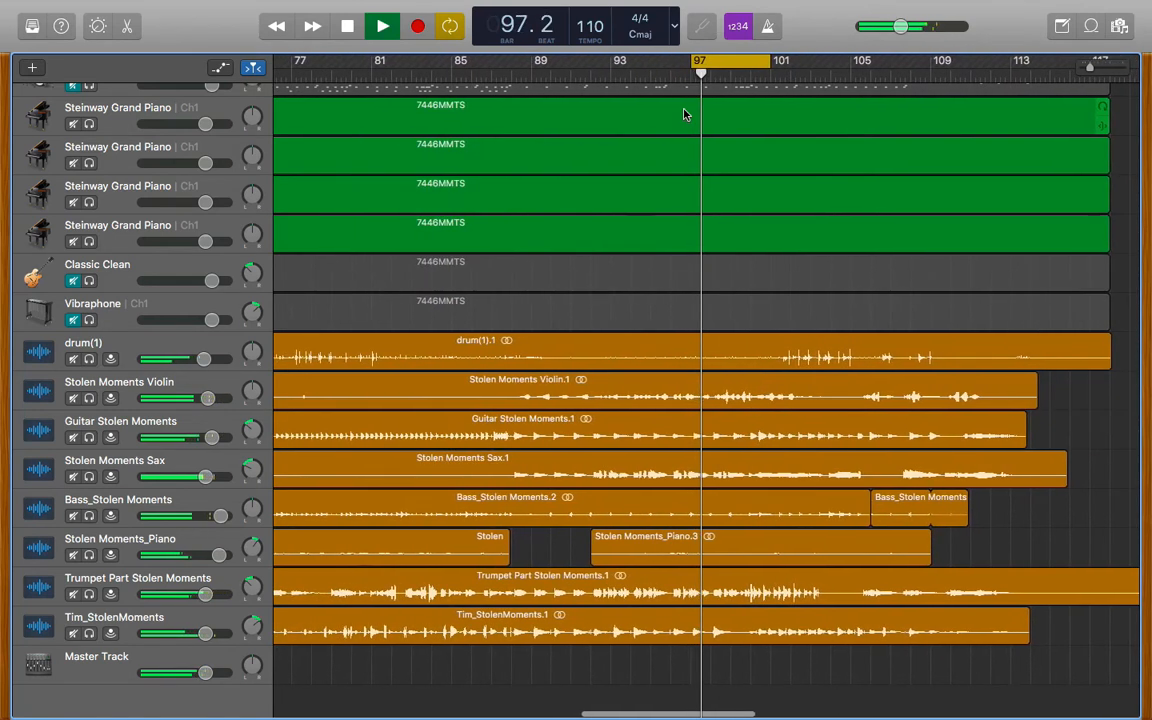
pyautogui.press('space')
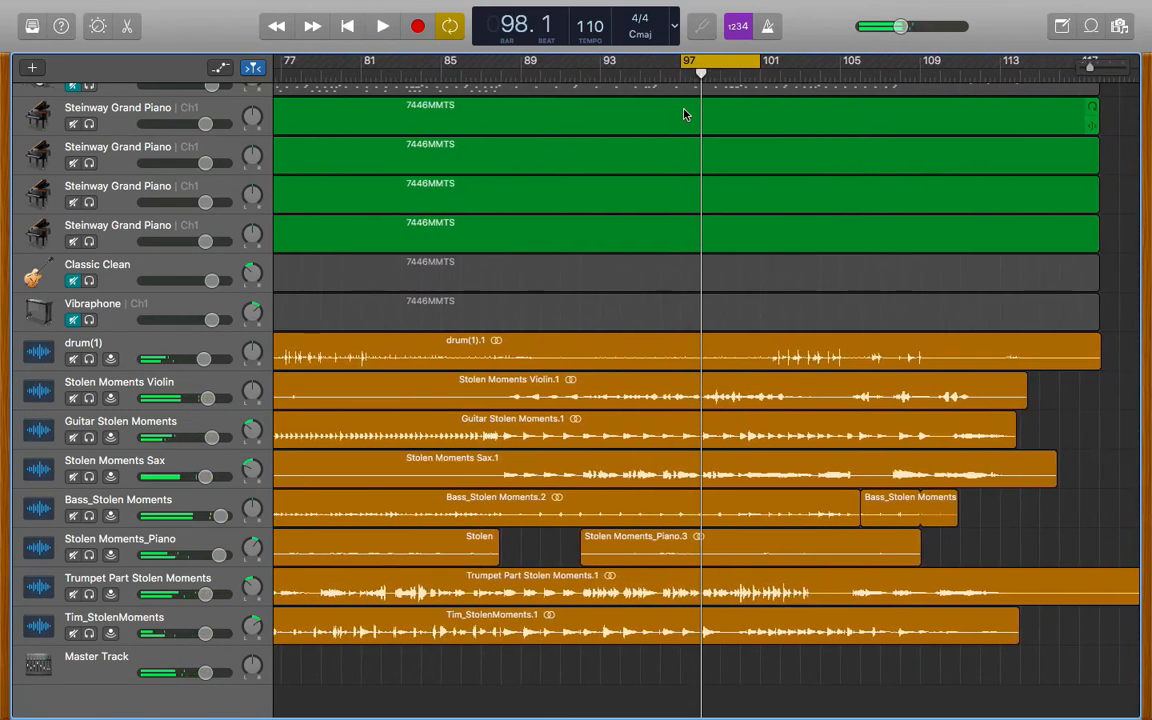
# Lower the guitar track's volume slightly
pyautogui.moveTo(208, 443); pyautogui.dragTo(204, 442)
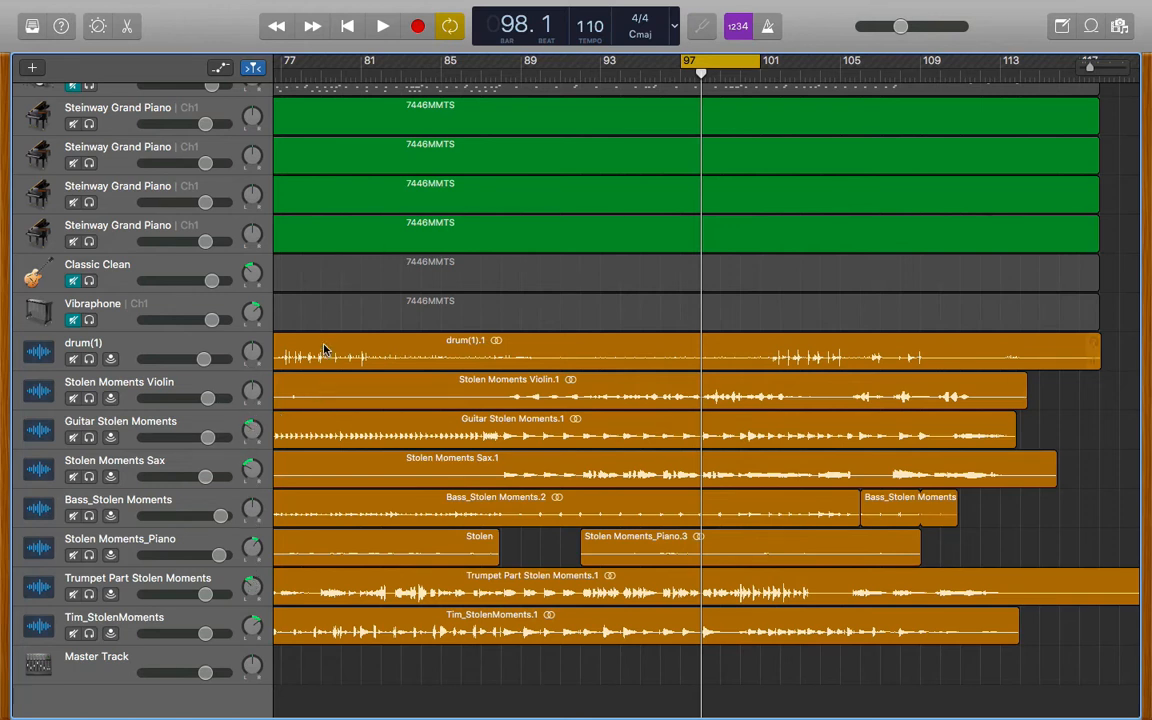
pyautogui.scroll(4, 324, 347)
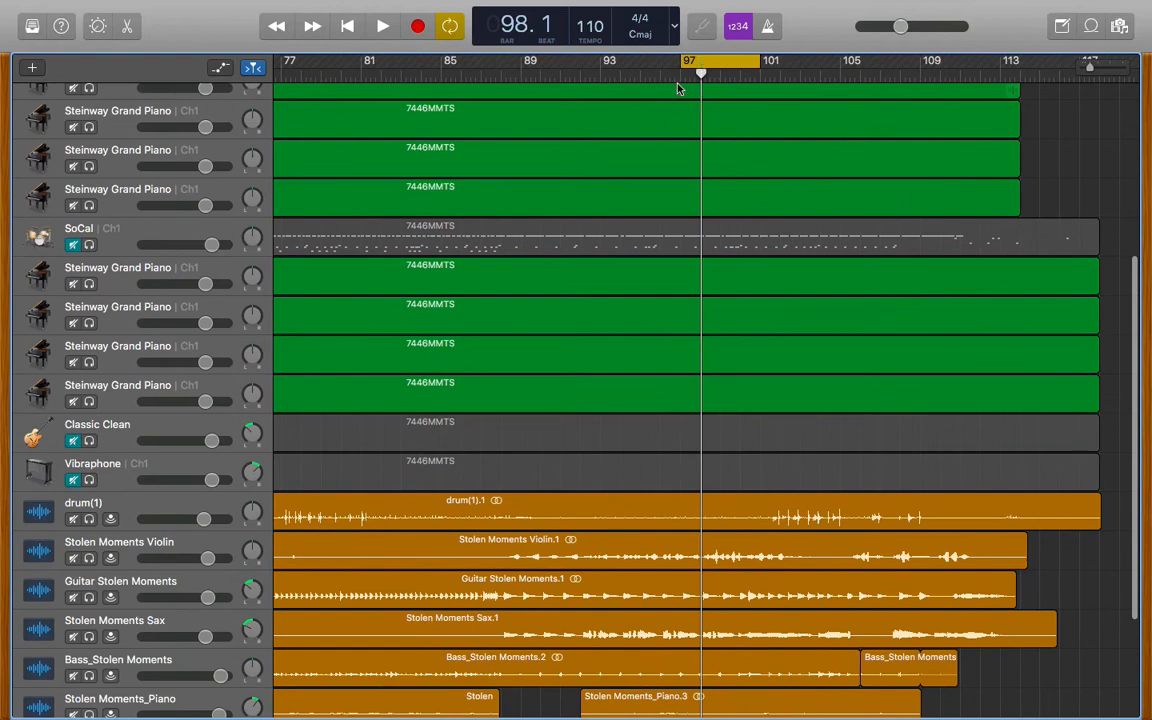
# Turn off the cycle area and show the tempo track above the arrangement by searching the help for "tempo"
pyautogui.scroll(3, 690, 205)
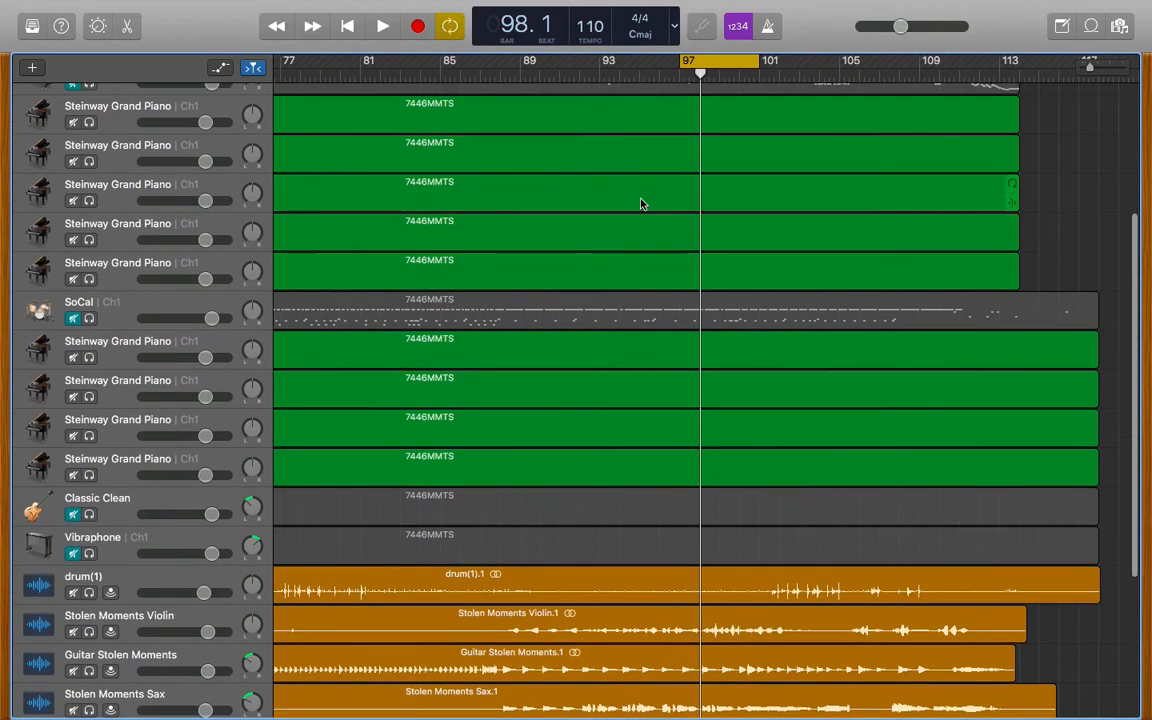
pyautogui.scroll(5, 641, 204)
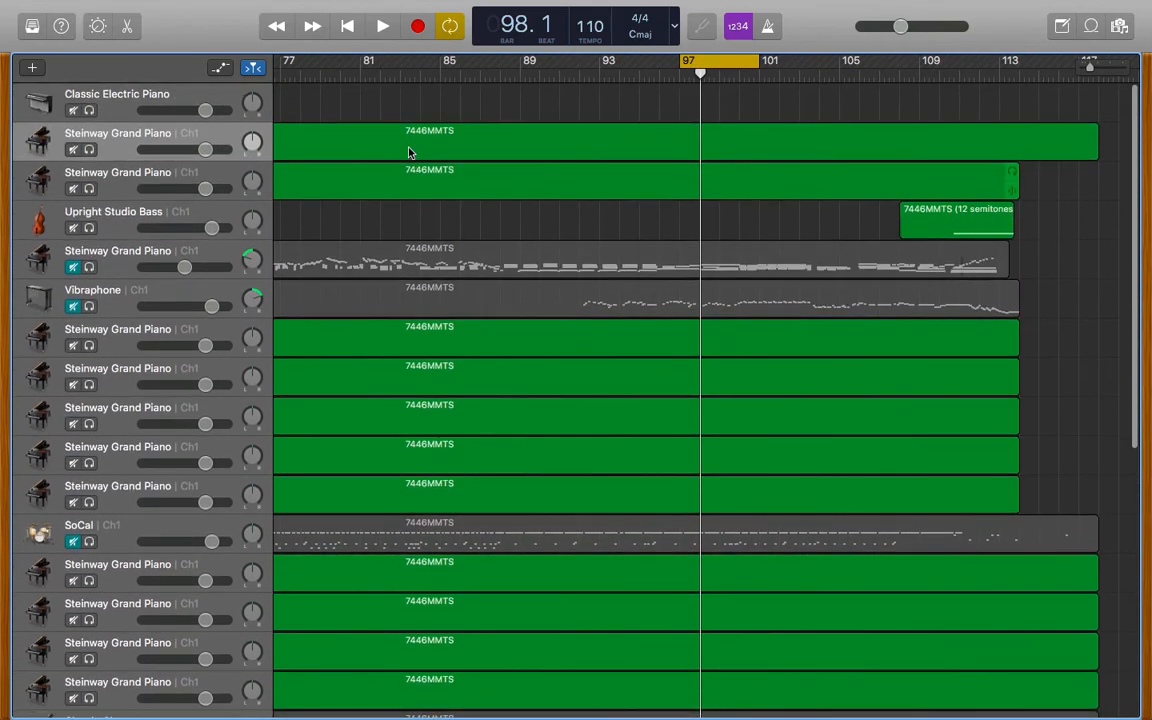
pyautogui.scroll(2, 405, 91)
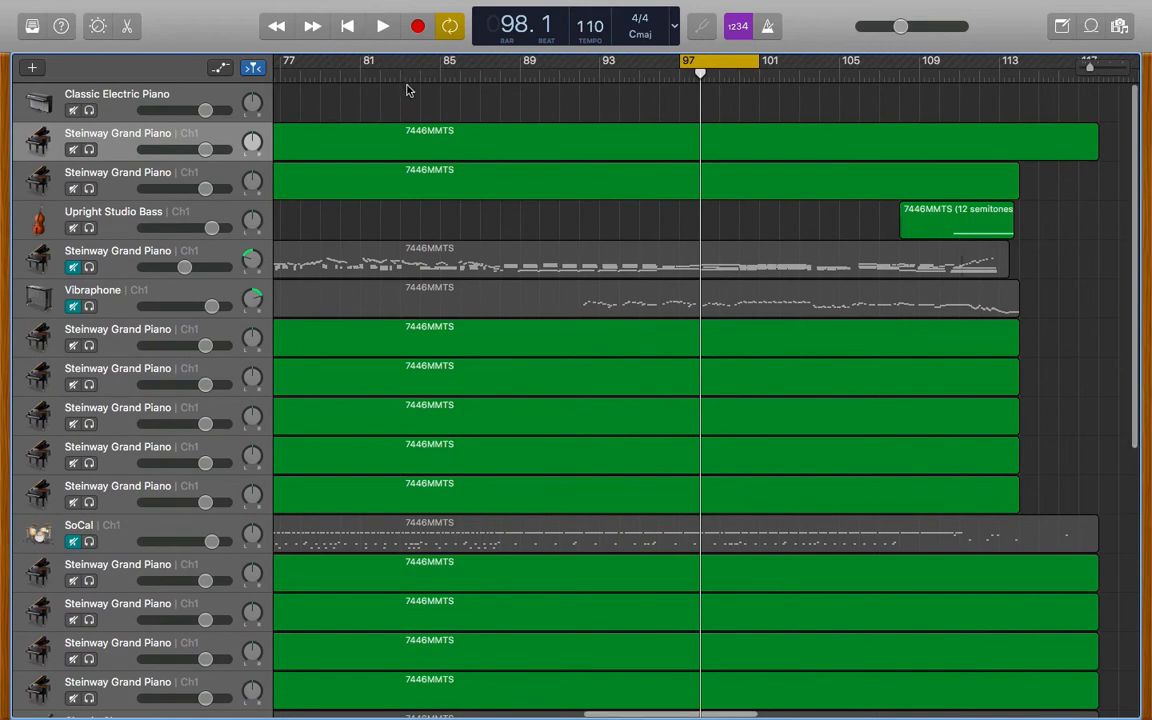
pyautogui.click(448, 27)
pyautogui.moveTo(366, 5)
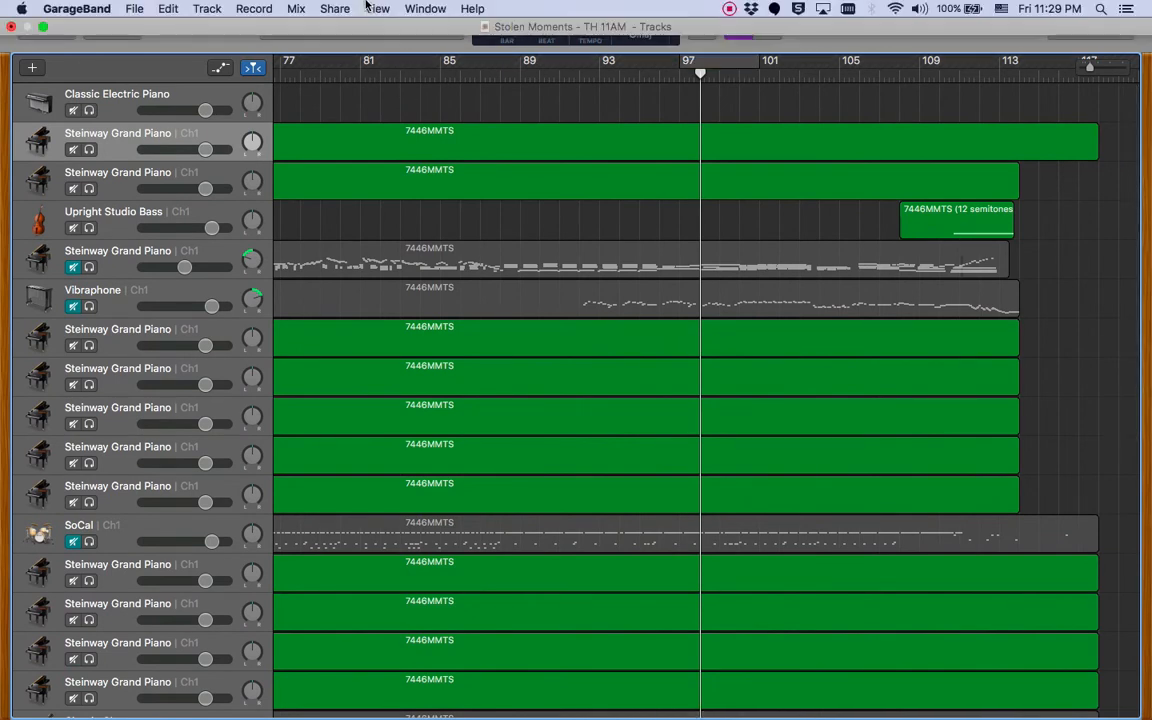
pyautogui.click(468, 9)
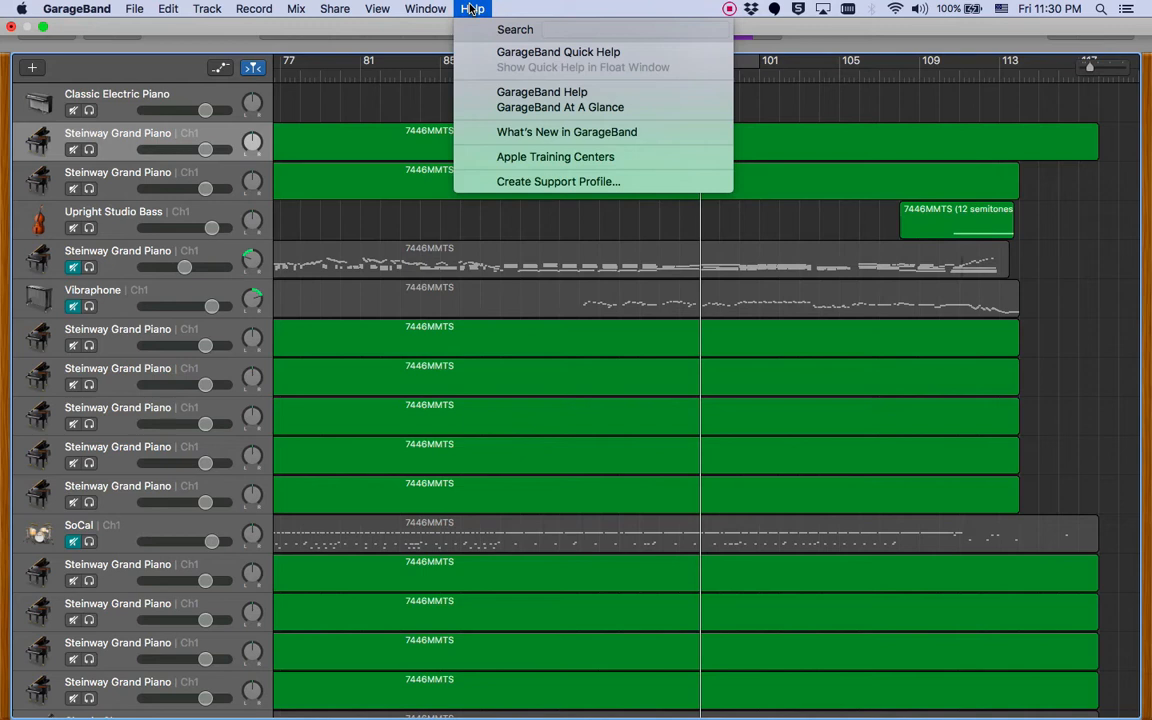
pyautogui.write('tempo')
pyautogui.click(592, 52)
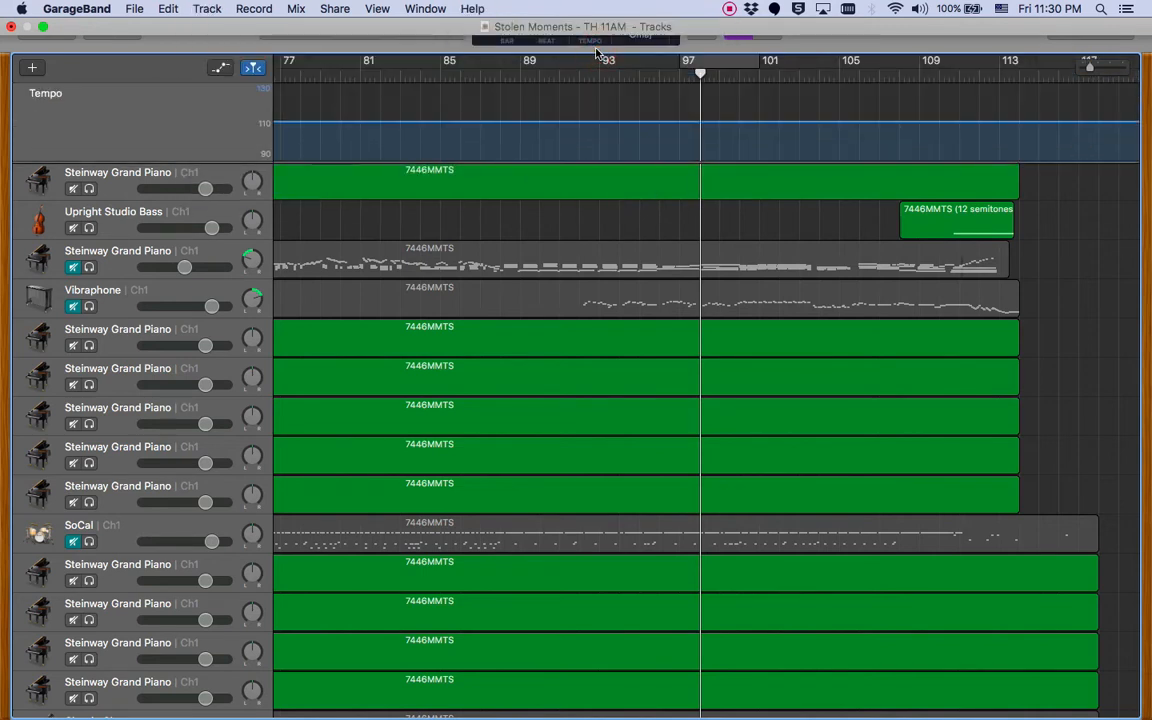
# Add a tempo change at around bar 61 that drops the tempo to about 100
pyautogui.hscroll(-5, 405, 108)
pyautogui.hscroll(-5, 409, 109)
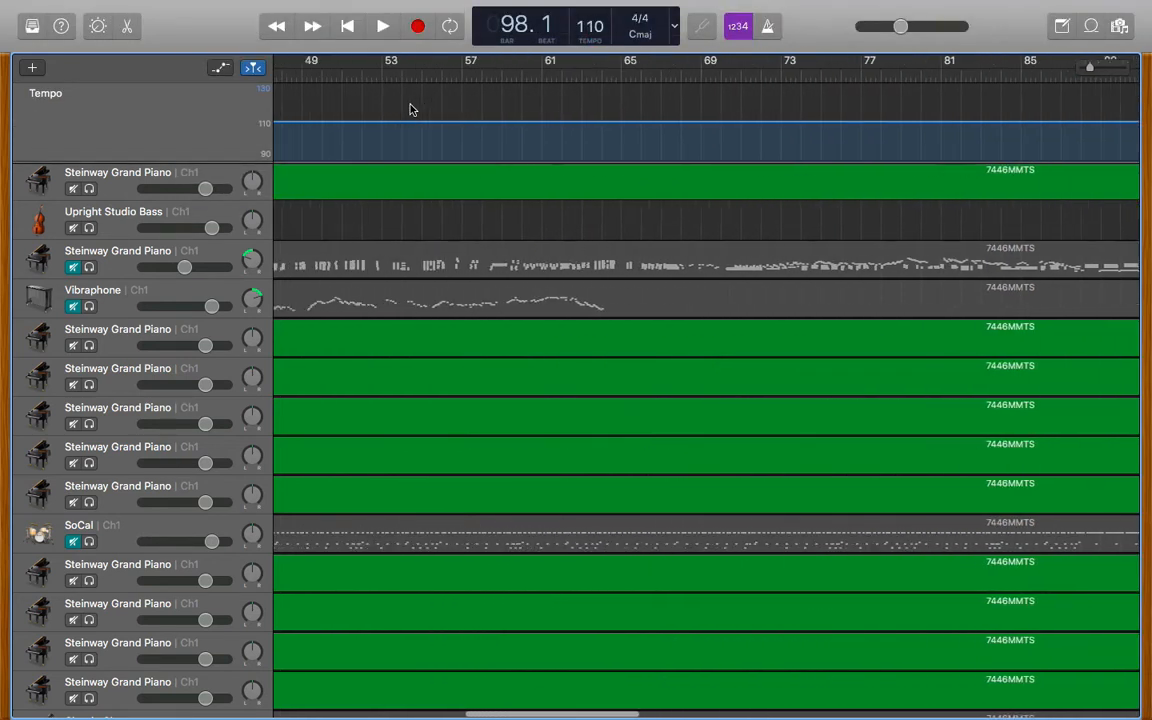
pyautogui.hscroll(2, 410, 109)
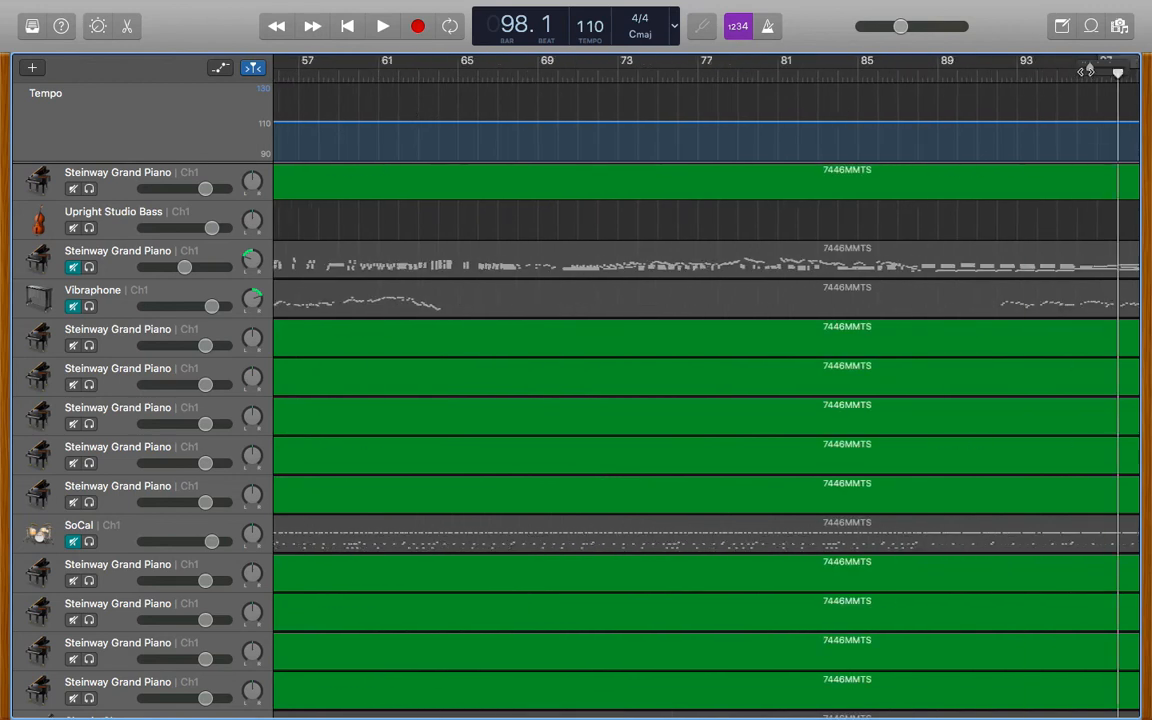
pyautogui.moveTo(1087, 70); pyautogui.dragTo(1071, 70)
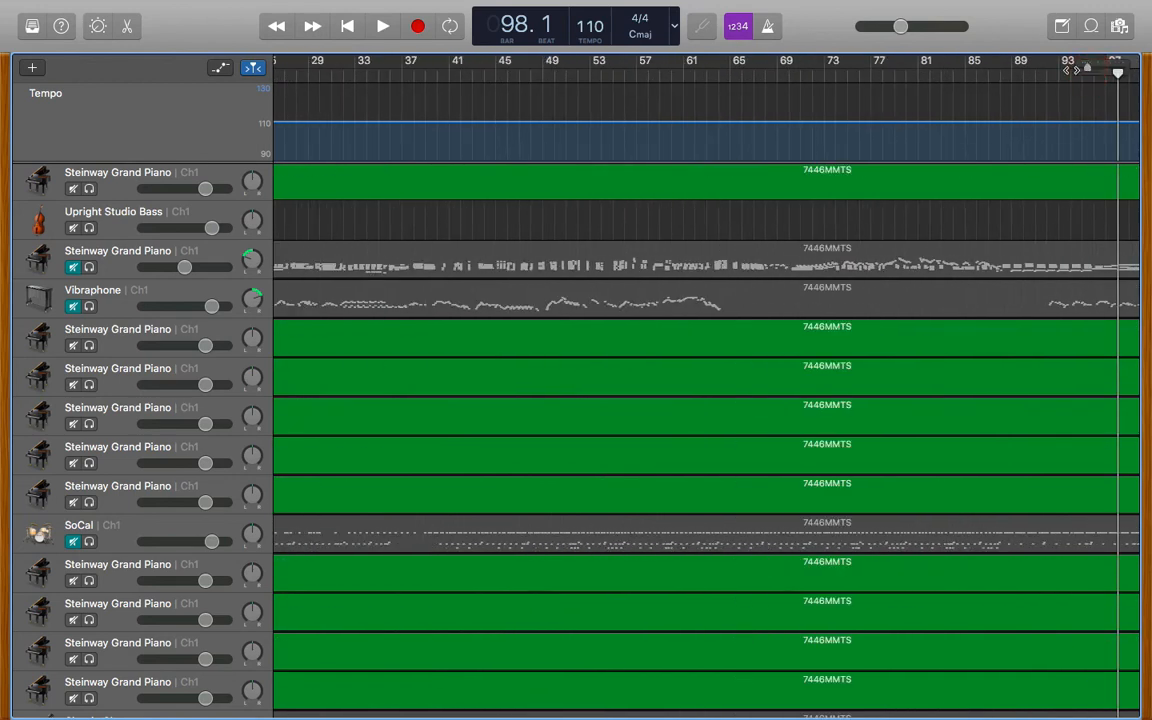
pyautogui.moveTo(685, 126); pyautogui.dragTo(684, 146)
pyautogui.click(684, 141)
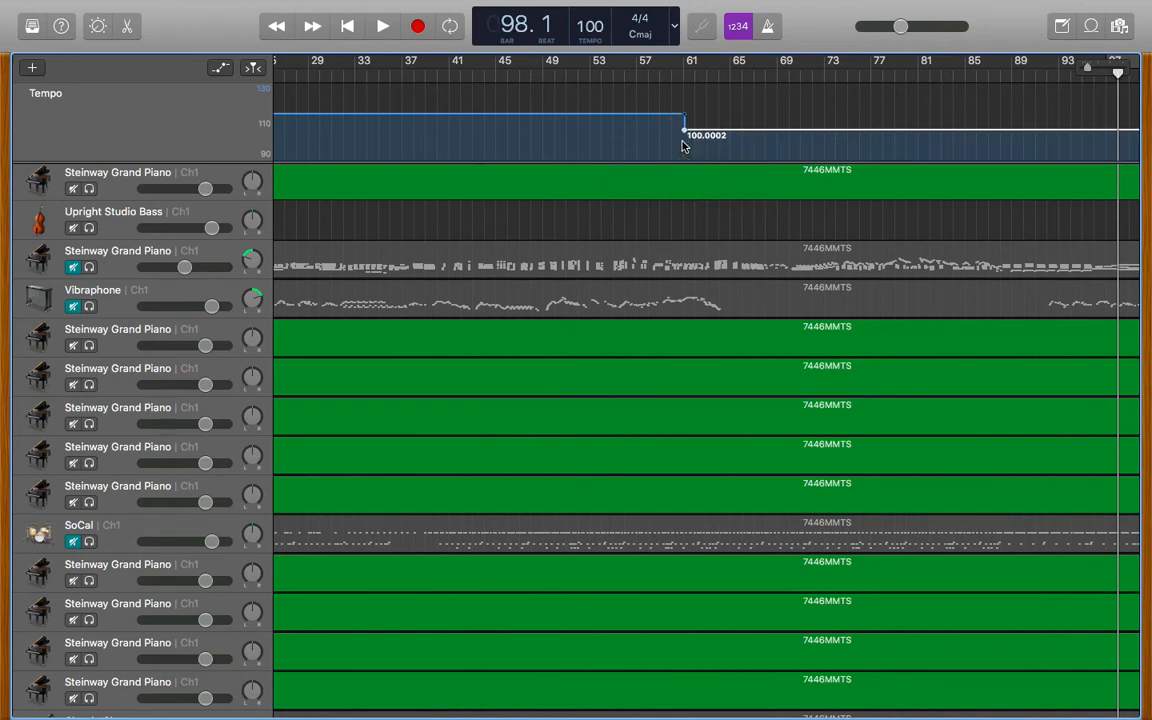
# Examine the tempo curve and the regions along the timeline, from the start of the song to its end
pyautogui.hscroll(3, 738, 138)
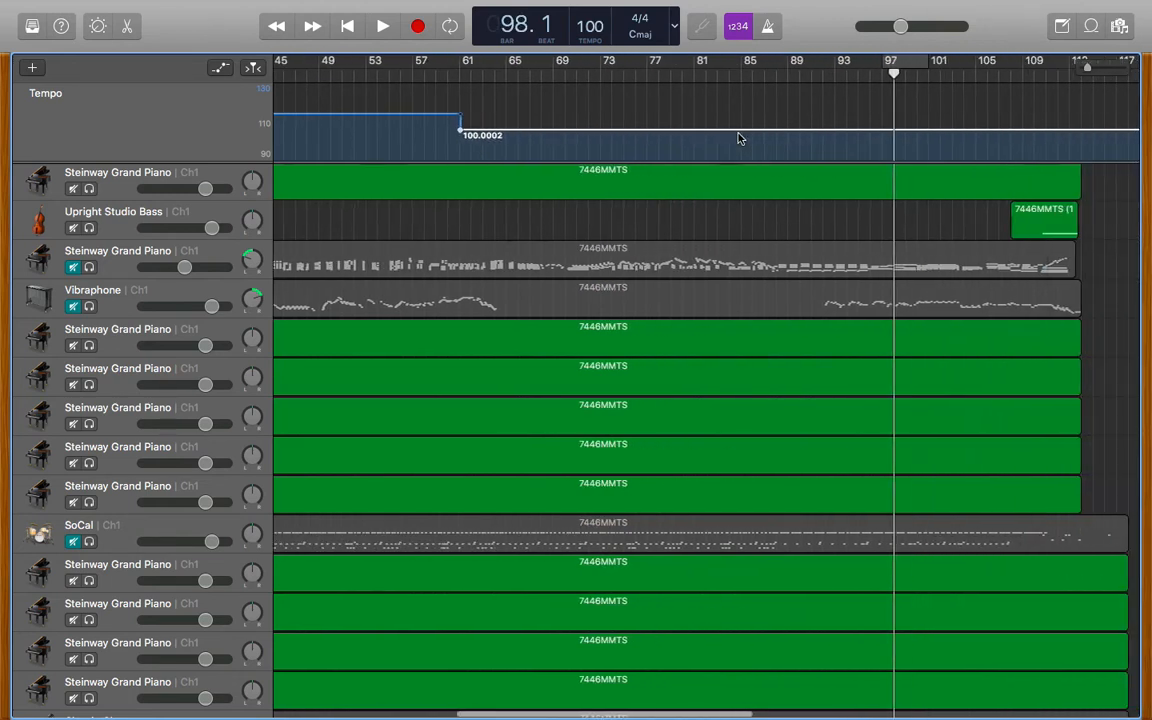
pyautogui.hscroll(-8, 738, 138)
pyautogui.hscroll(4, 738, 138)
pyautogui.scroll(3, 738, 138)
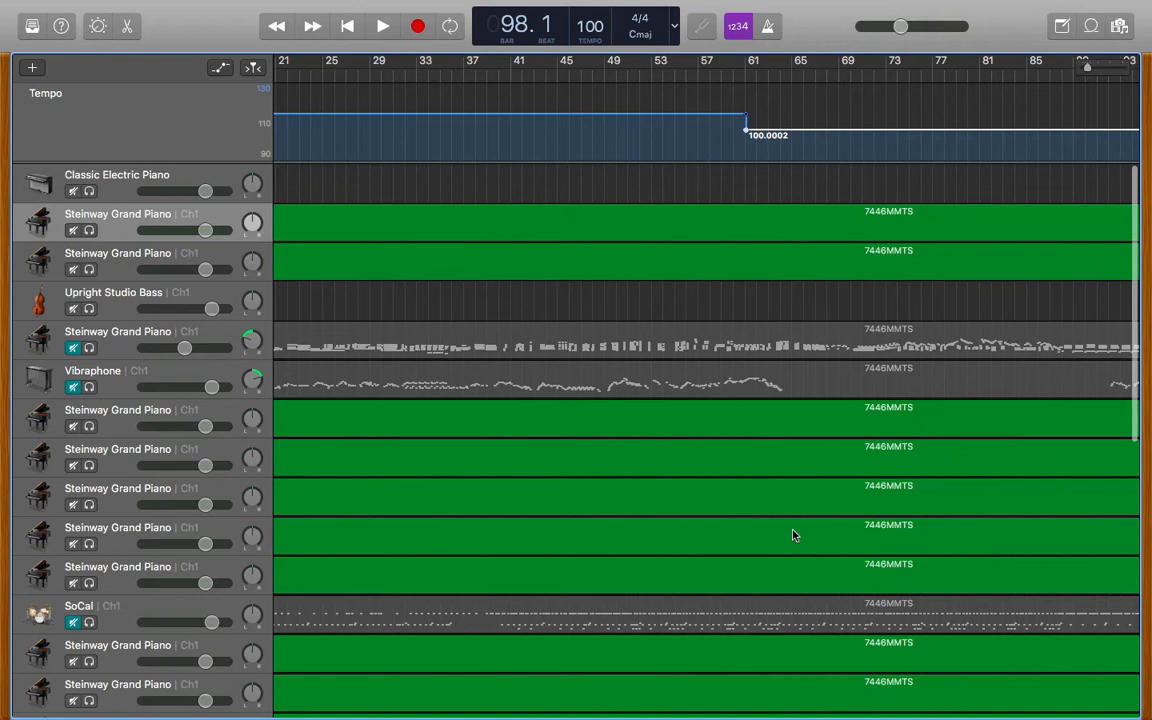
pyautogui.hscroll(3, 793, 381)
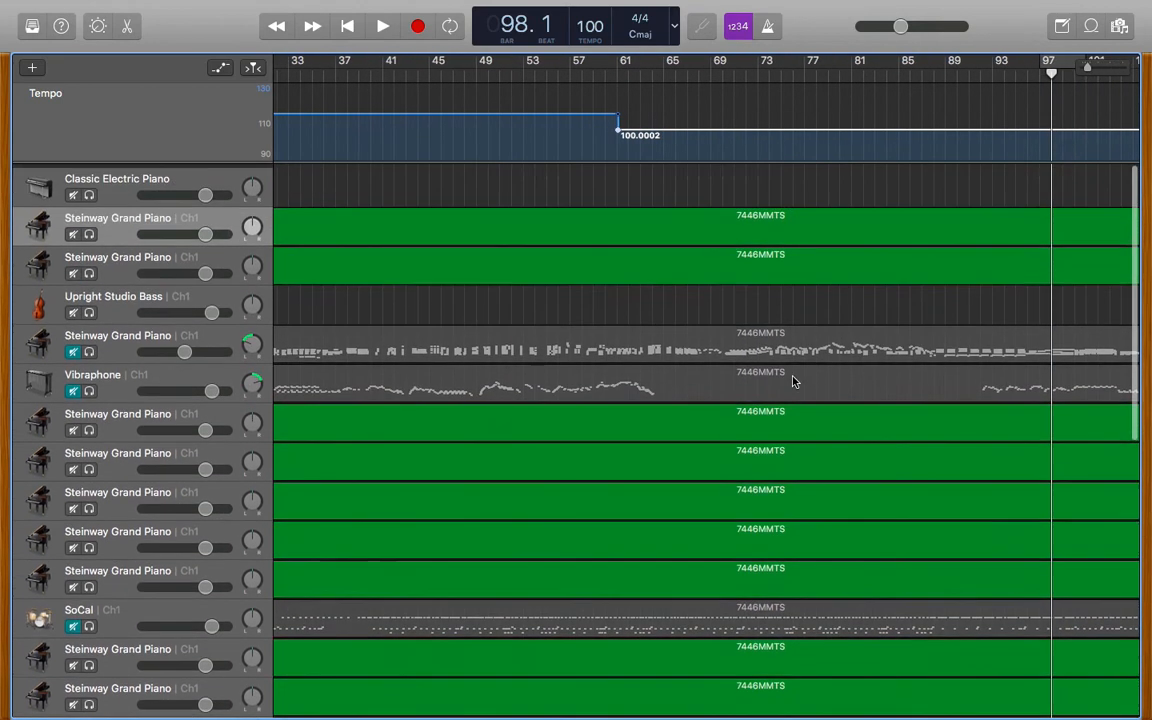
pyautogui.hscroll(-8, 712, 360)
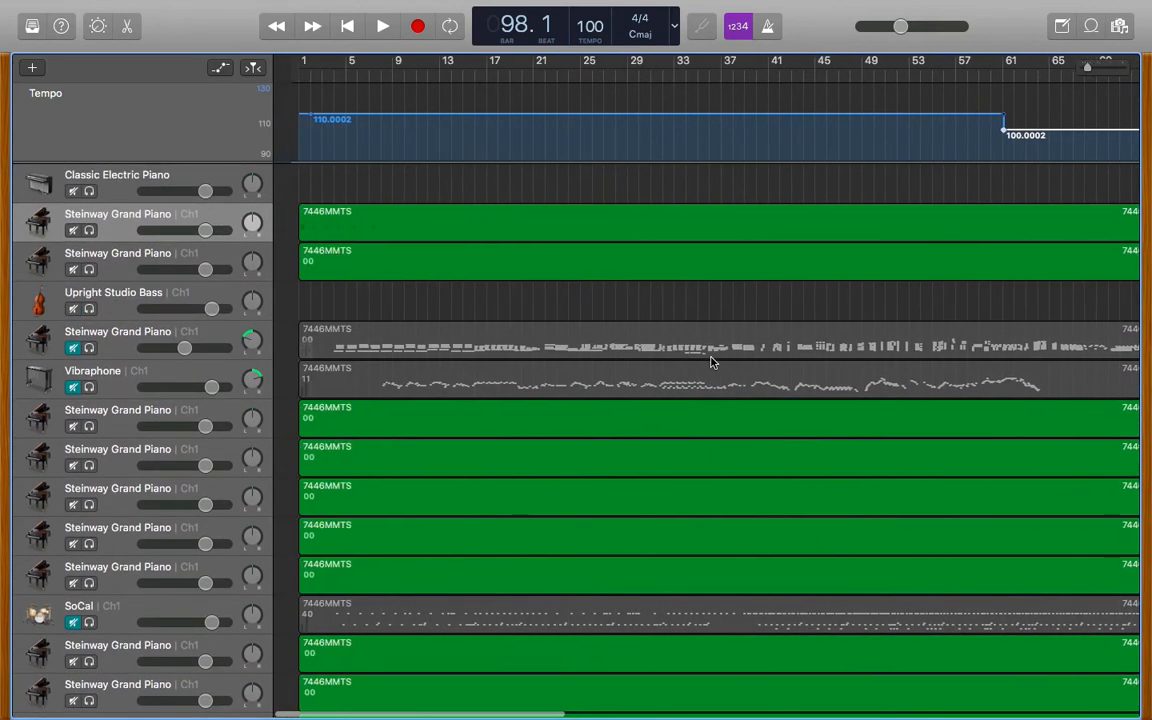
pyautogui.hscroll(7, 588, 201)
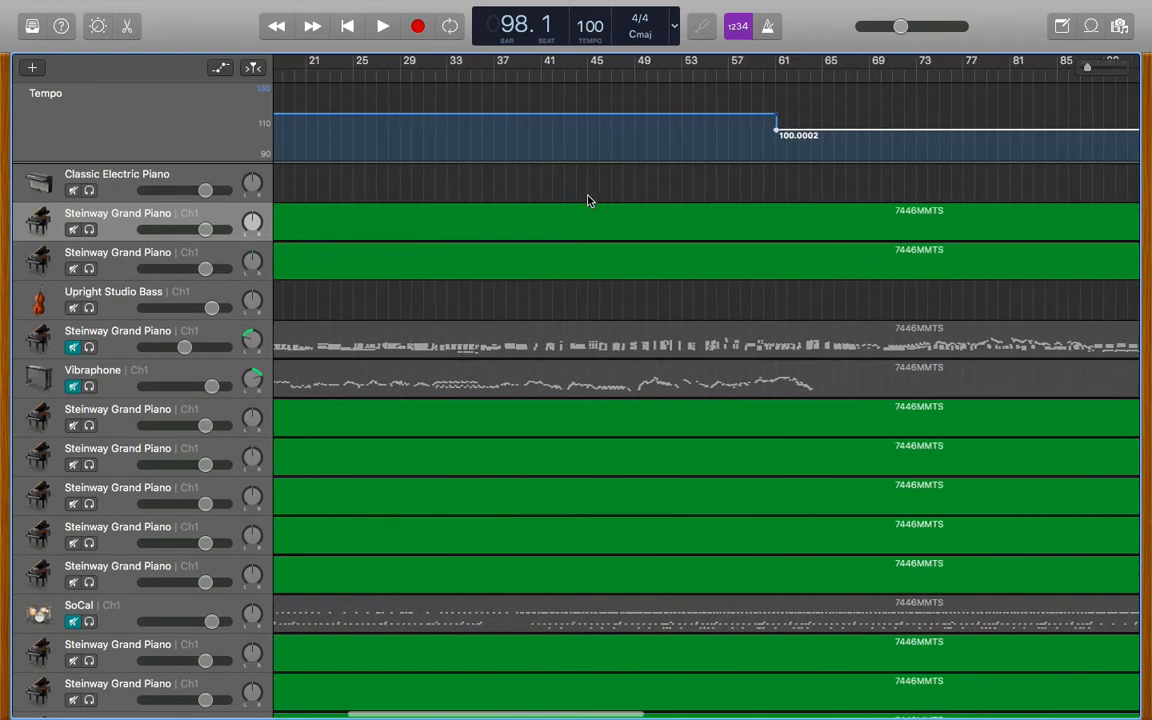
pyautogui.hscroll(4, 588, 201)
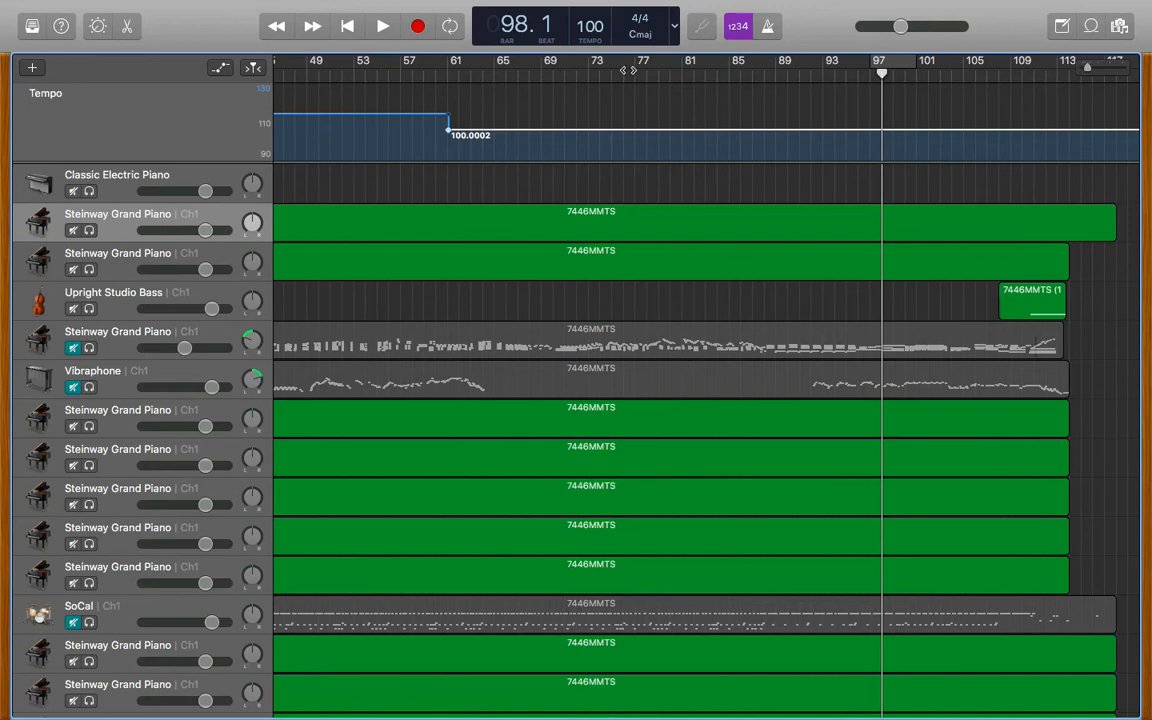
pyautogui.hscroll(-6, 612, 71)
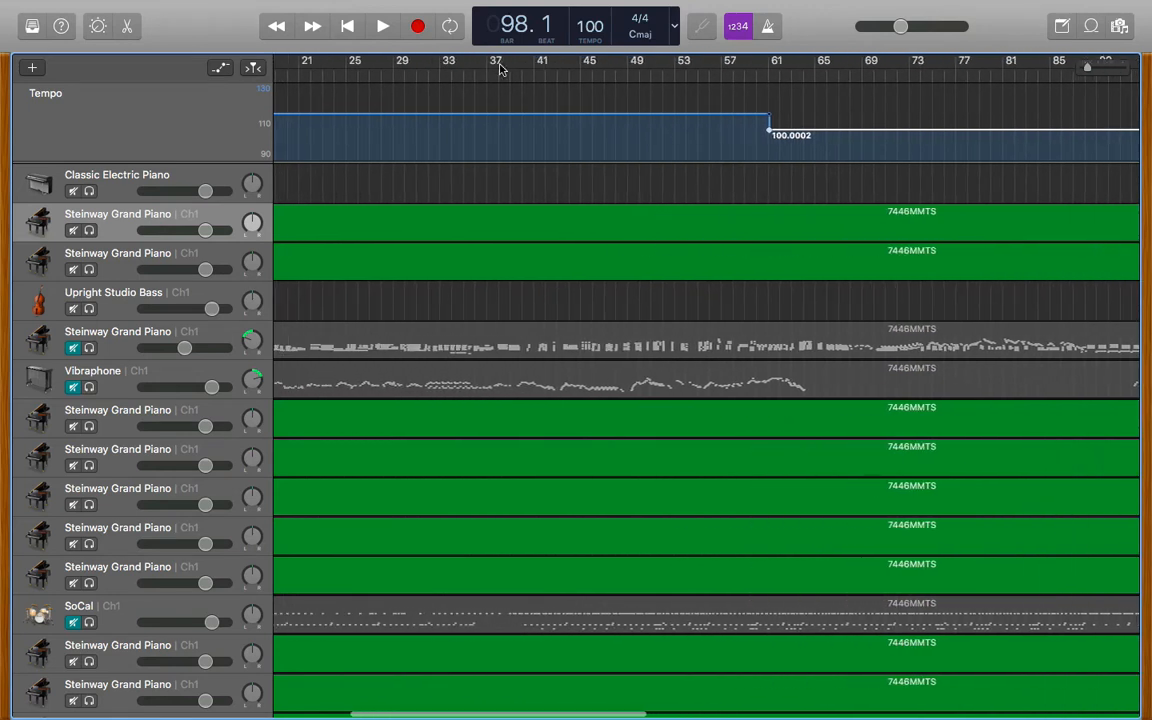
pyautogui.hscroll(-4, 490, 73)
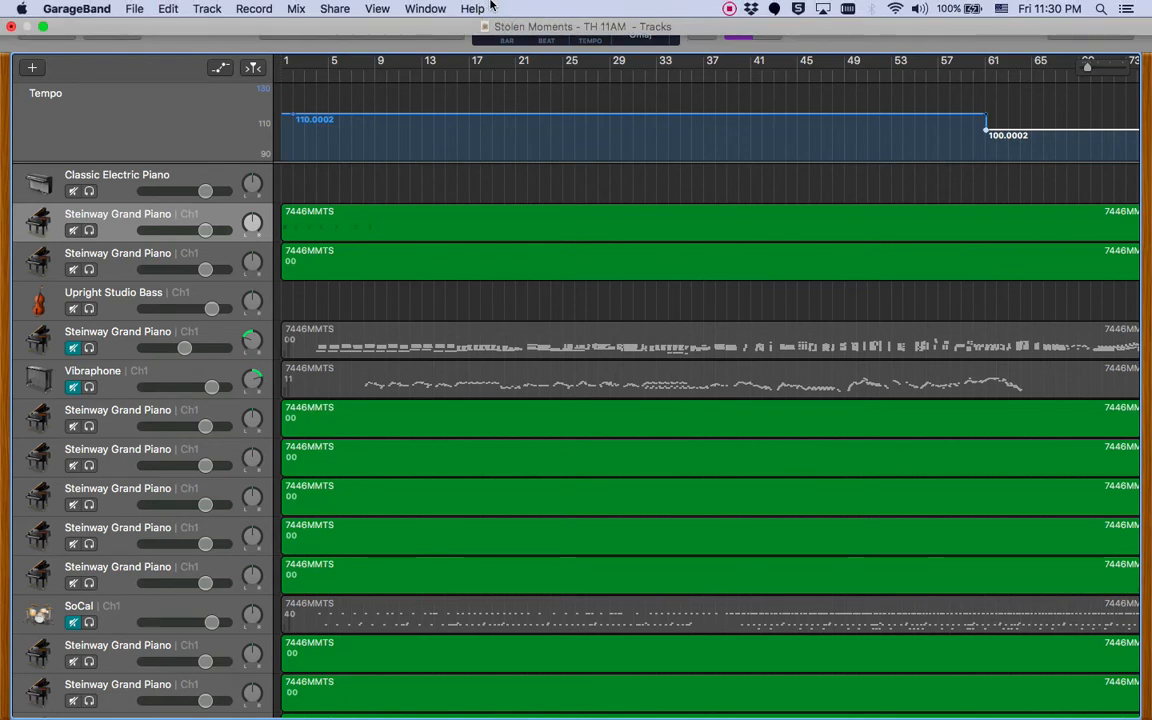
# Find the automation command through the help search and show automation on all tracks
pyautogui.click(474, 9)
pyautogui.write('aut')
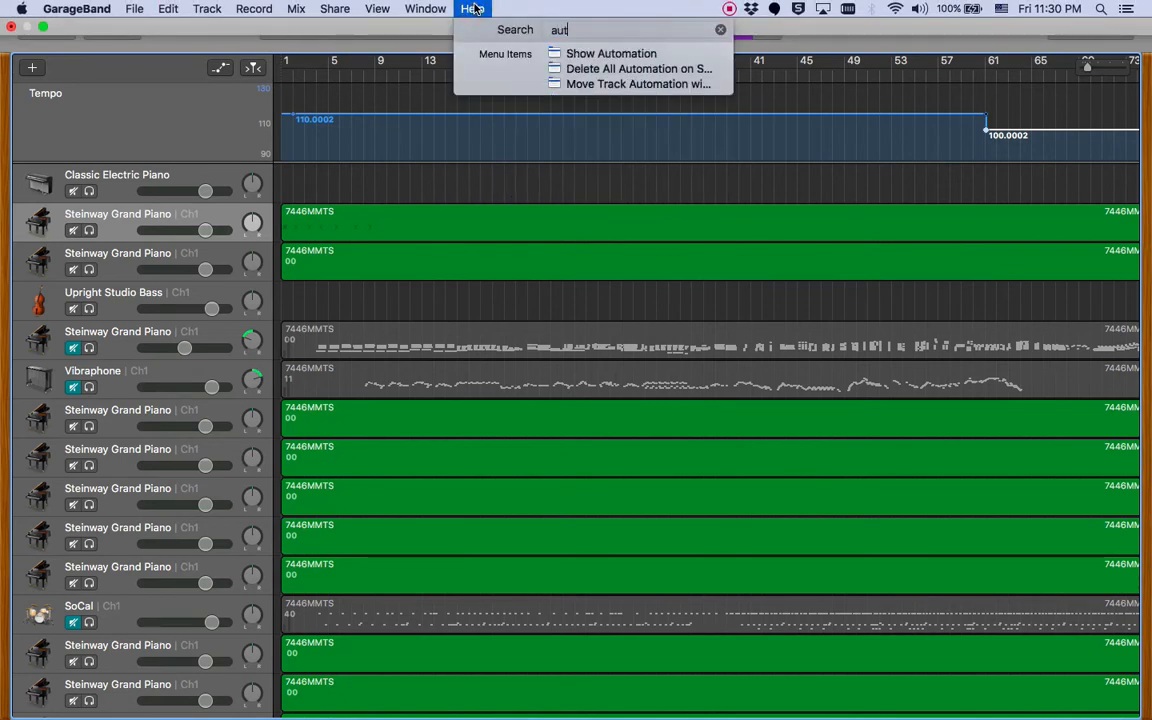
pyautogui.moveTo(573, 56)
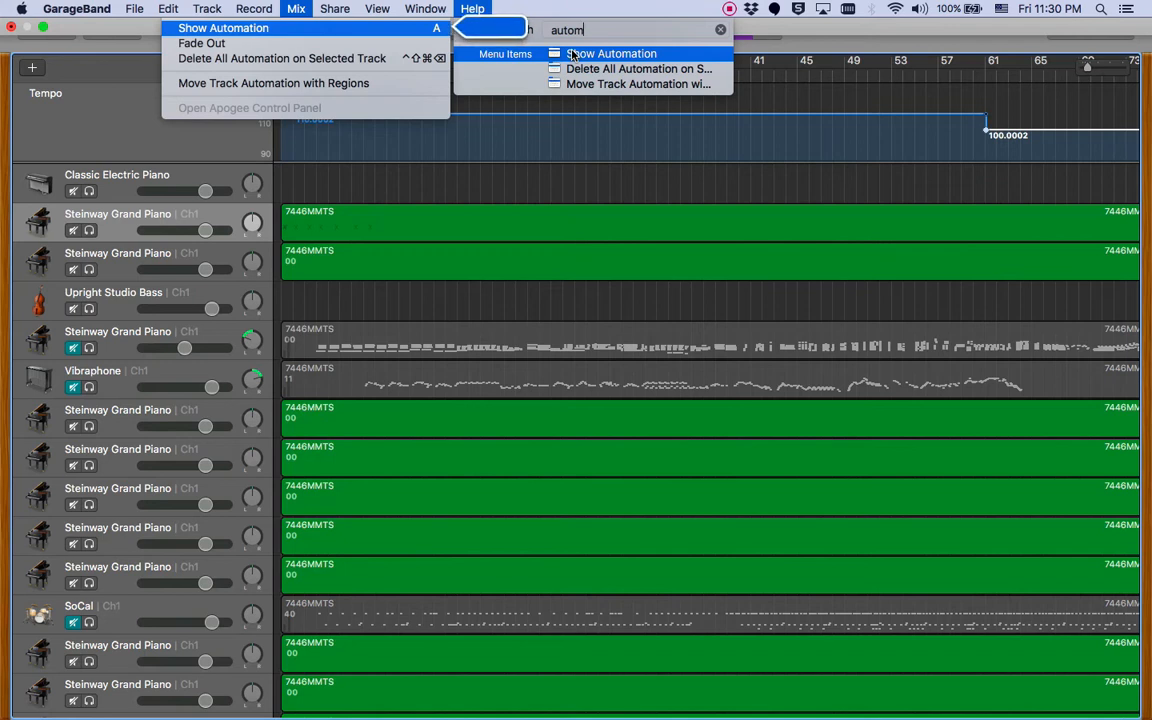
pyautogui.click(571, 55)
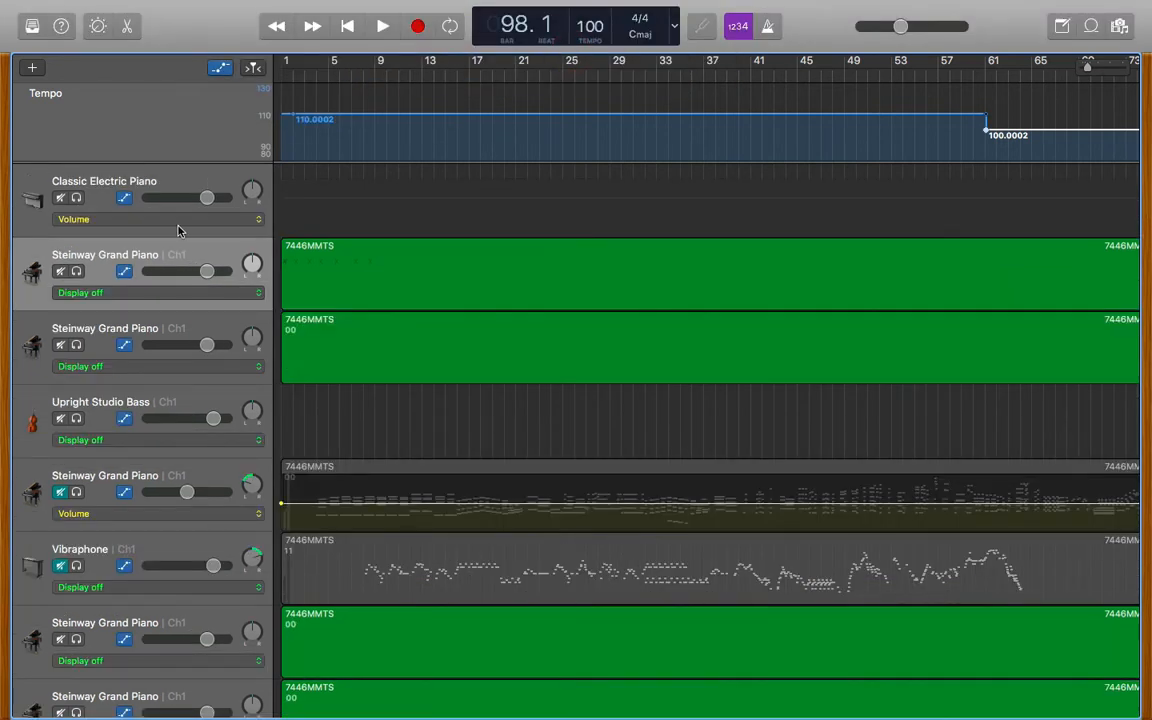
pyautogui.scroll(-3, 410, 260)
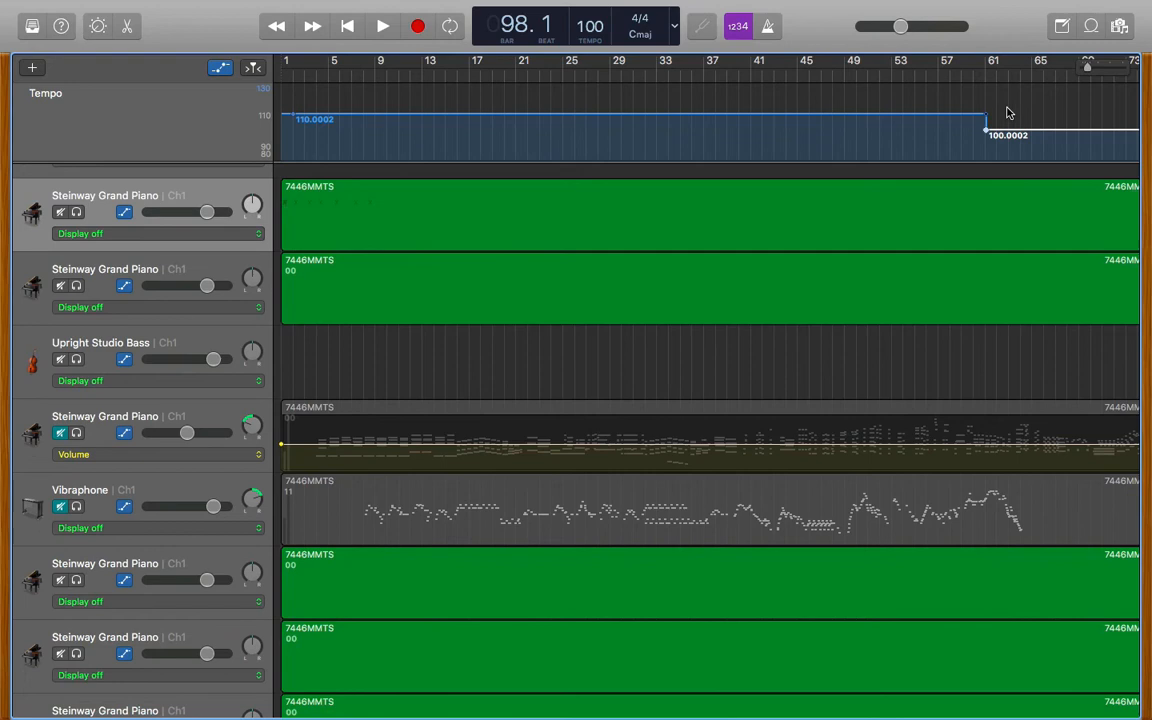
# Delete the 110 tempo points before bar 61 so the whole song runs at about 100
pyautogui.moveTo(963, 127)
pyautogui.mouseDown()
pyautogui.moveTo(991, 134)
pyautogui.moveTo(1010, 113)
pyautogui.moveTo(981, 139)
pyautogui.mouseUp()
pyautogui.press('Delete')
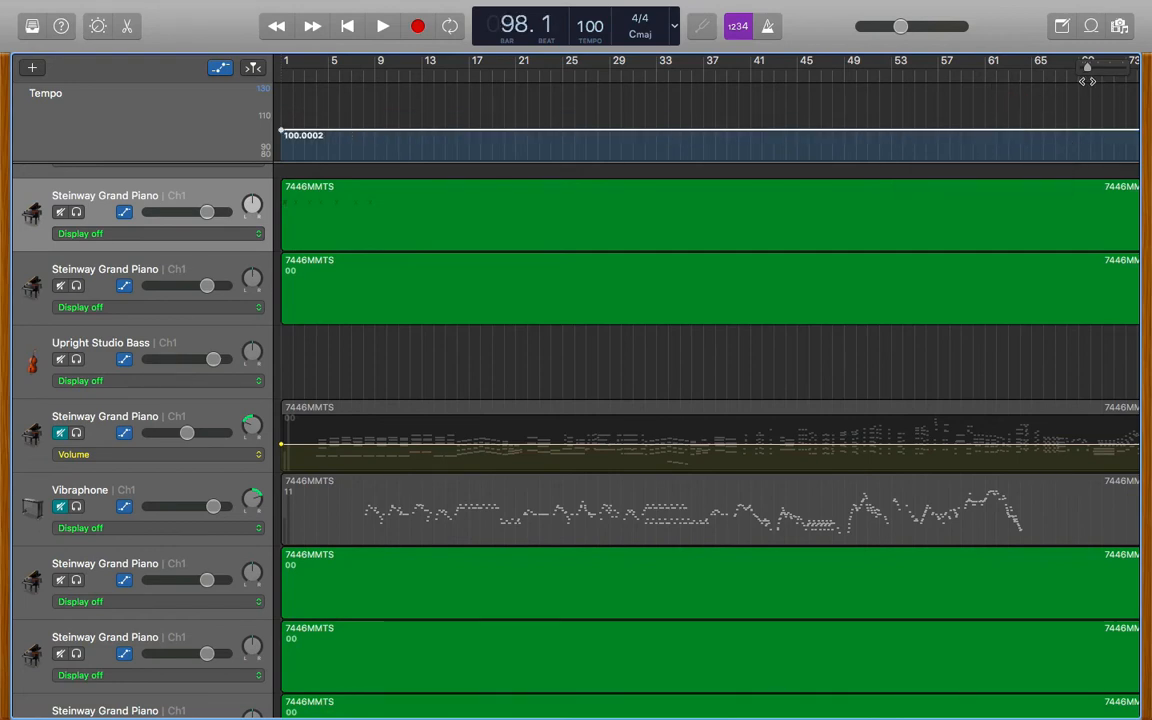
pyautogui.scroll(-3, 825, 188)
pyautogui.scroll(5, 825, 188)
pyautogui.scroll(-2, 827, 189)
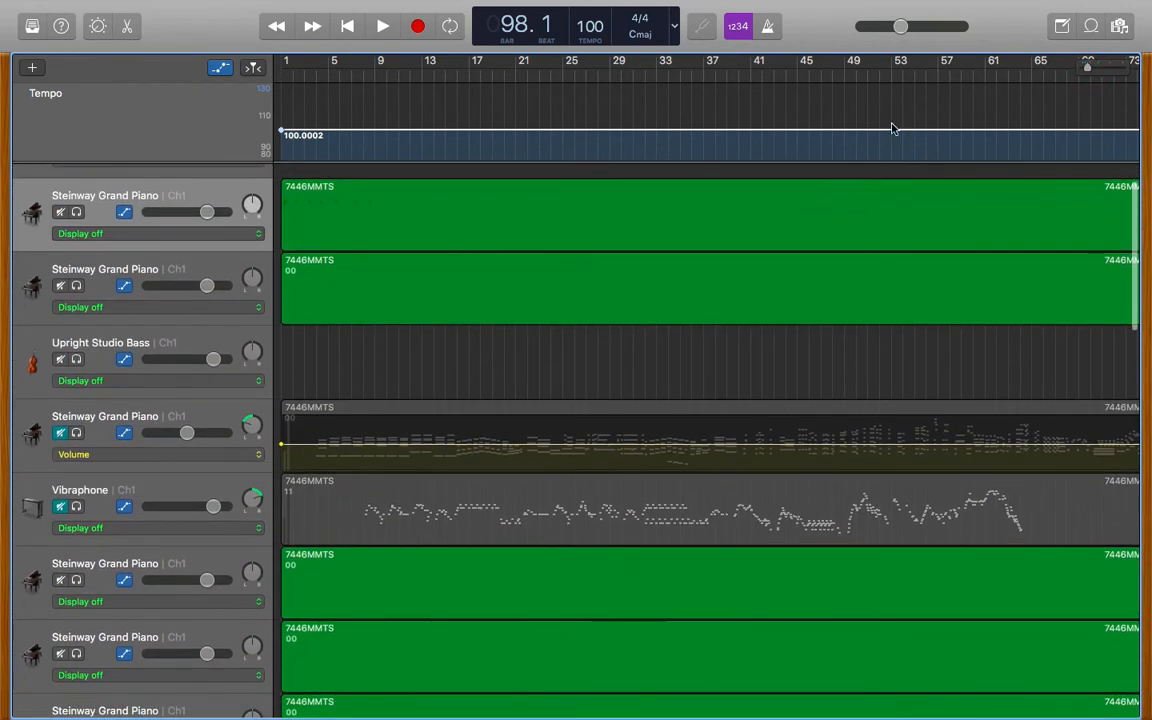
# Look over the recorded audio tracks and play them briefly from around bar 3 at the slower tempo
pyautogui.scroll(-5, 589, 272)
pyautogui.scroll(-3, 589, 276)
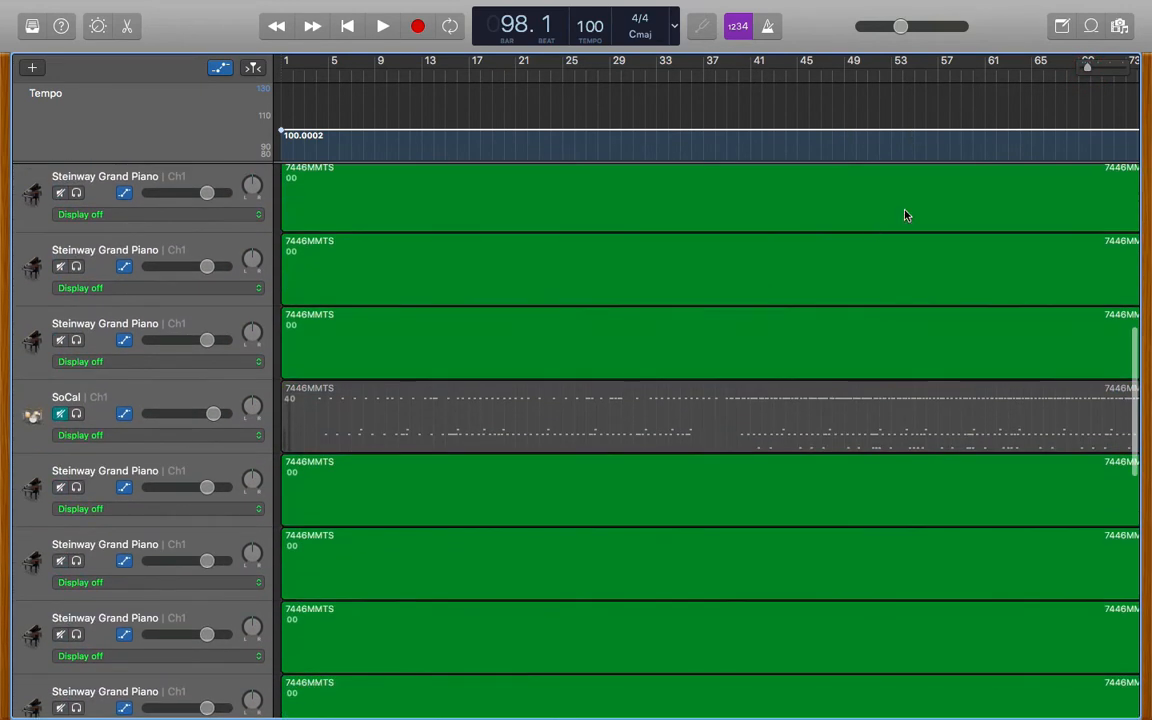
pyautogui.scroll(-15, 1004, 304)
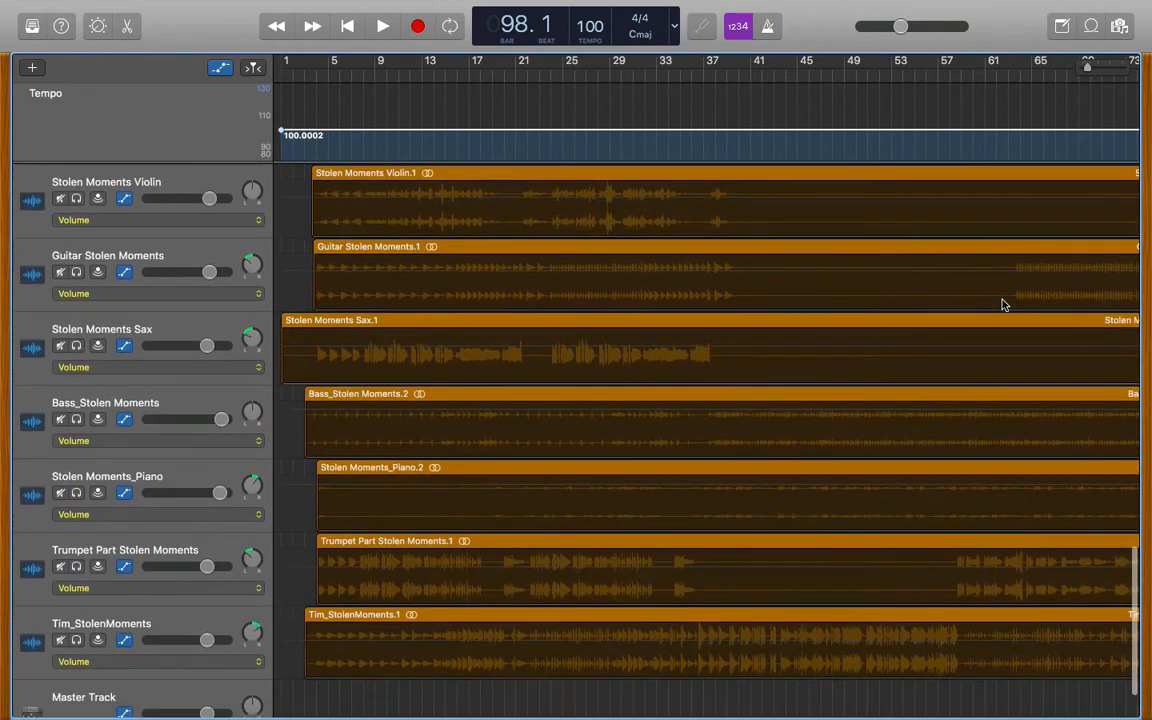
pyautogui.hscroll(5, 864, 342)
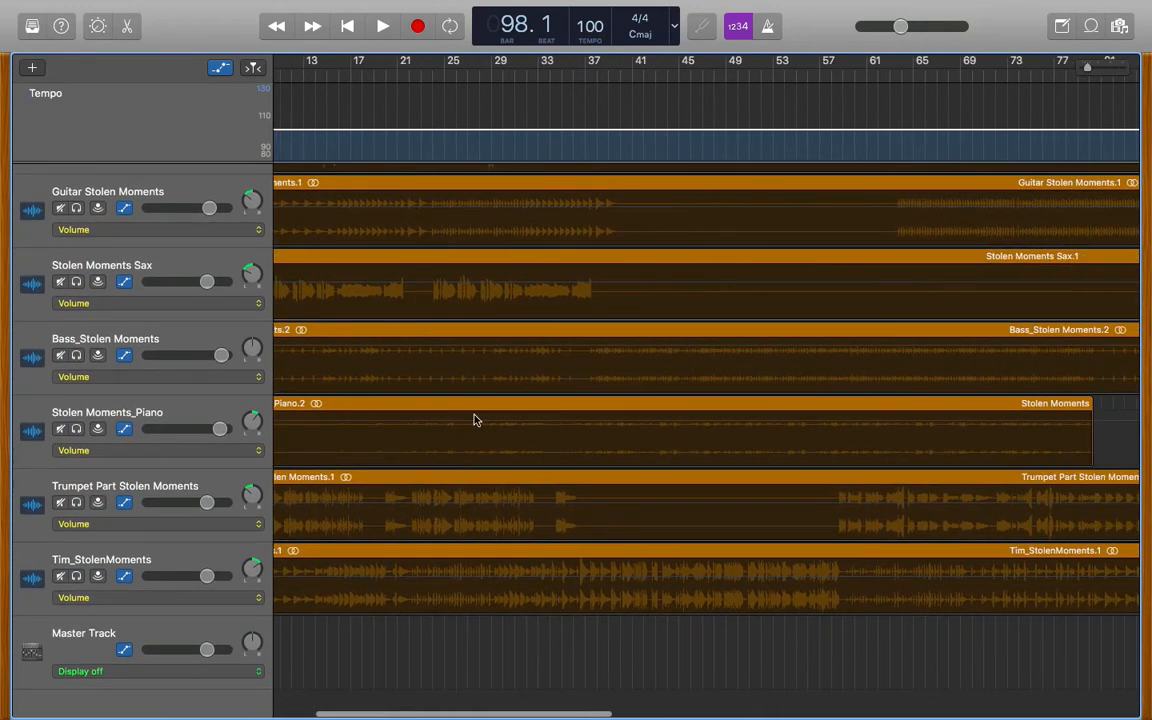
pyautogui.hscroll(-5, 404, 410)
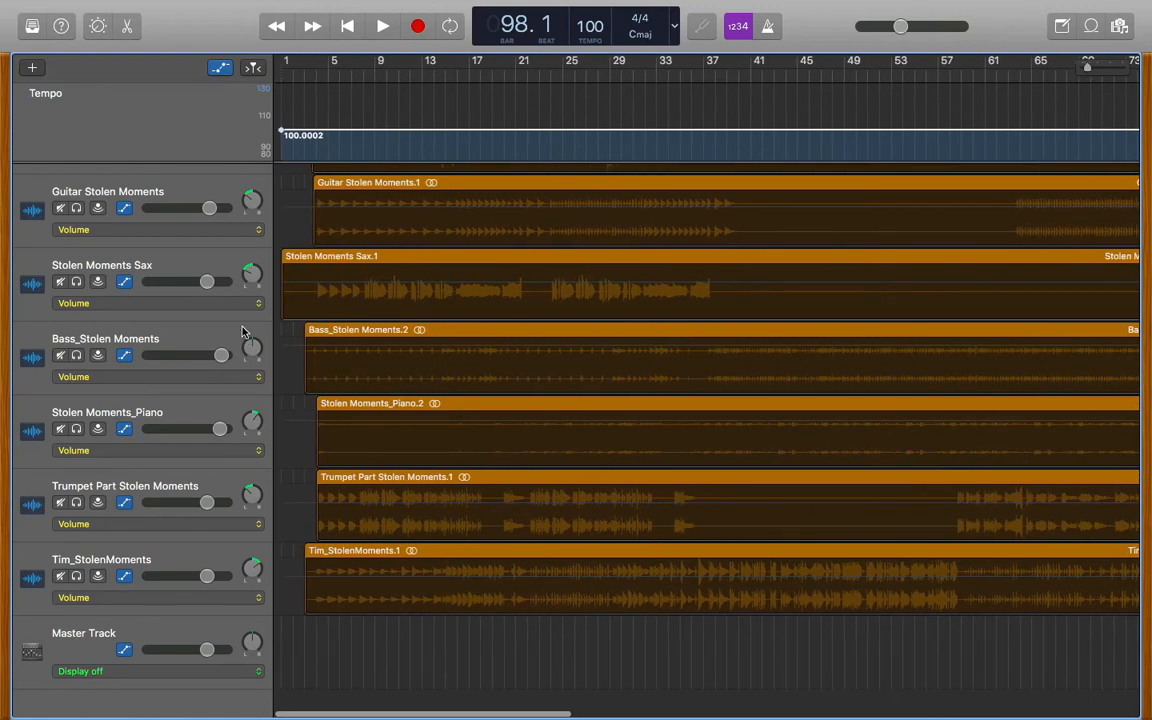
pyautogui.click(312, 78)
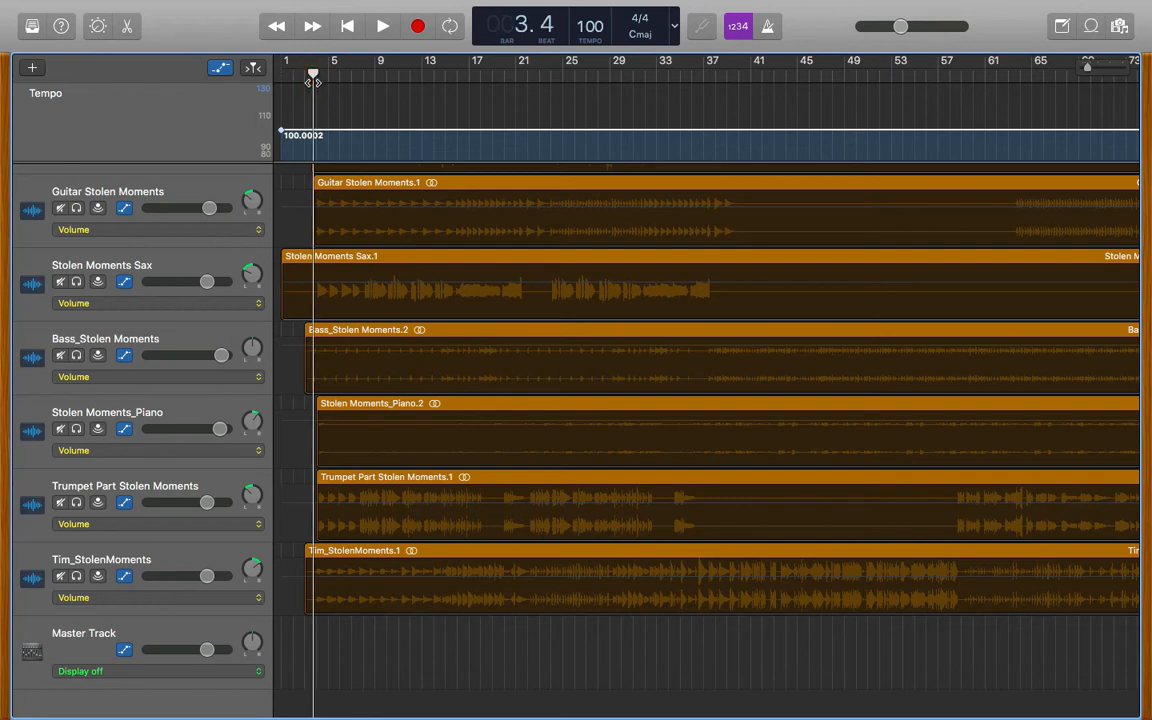
pyautogui.press('space')
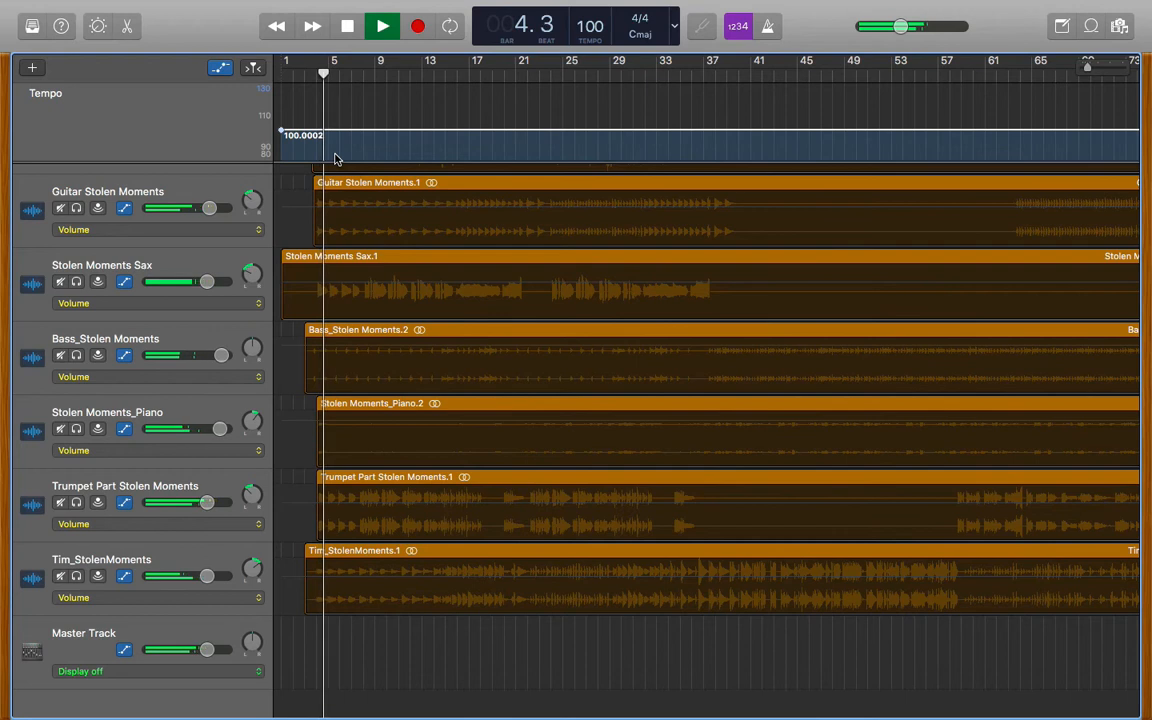
pyautogui.press('space')
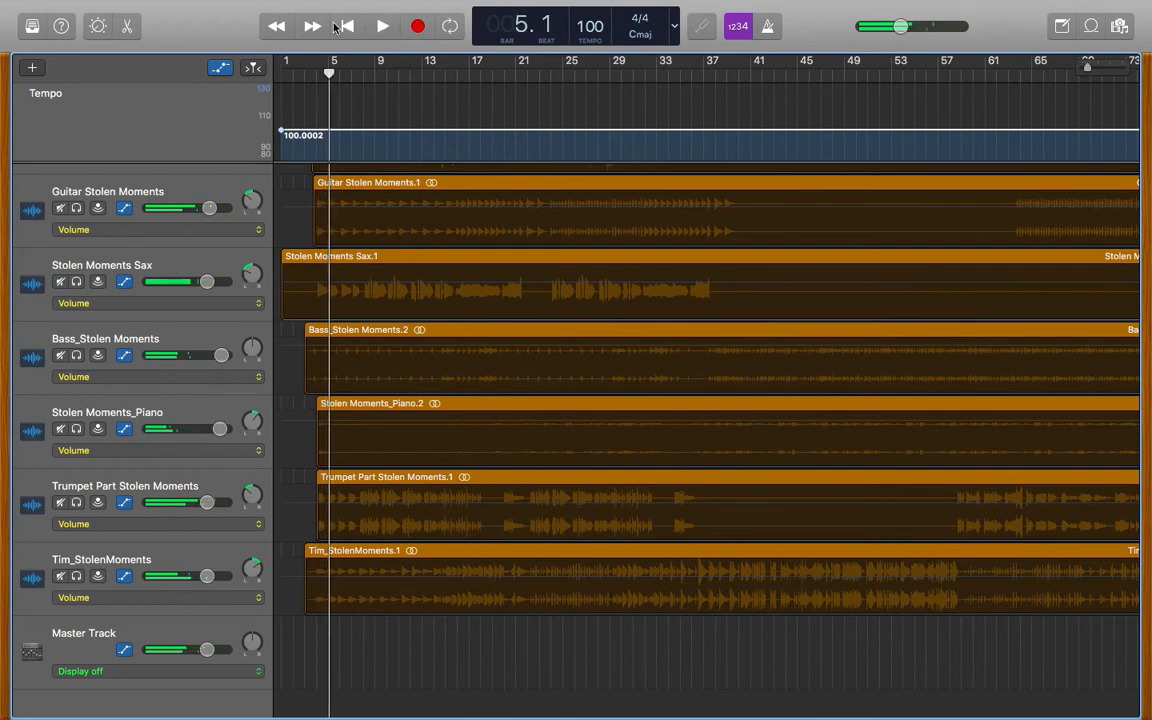
# Undo the tempo track edits and play the recorded parts briefly from bar 5
pyautogui.press('super+z')
pyautogui.press('super+z')
pyautogui.press('super+z')
pyautogui.press('super+z')
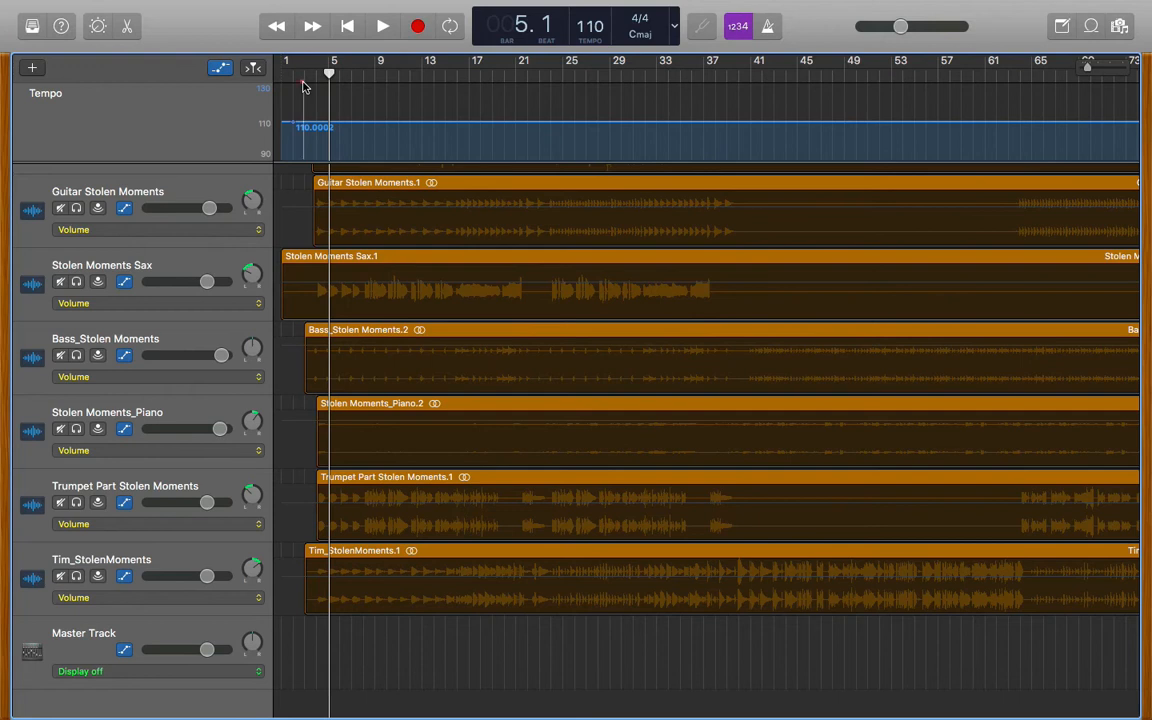
pyautogui.press('space')
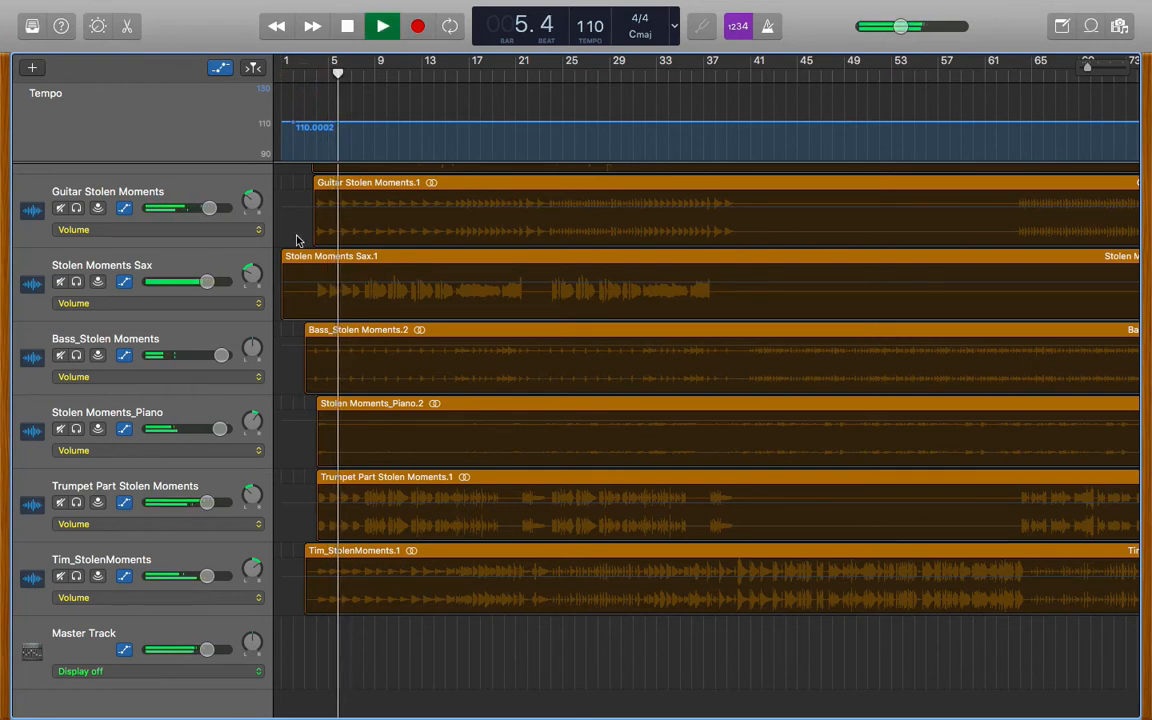
pyautogui.press('space')
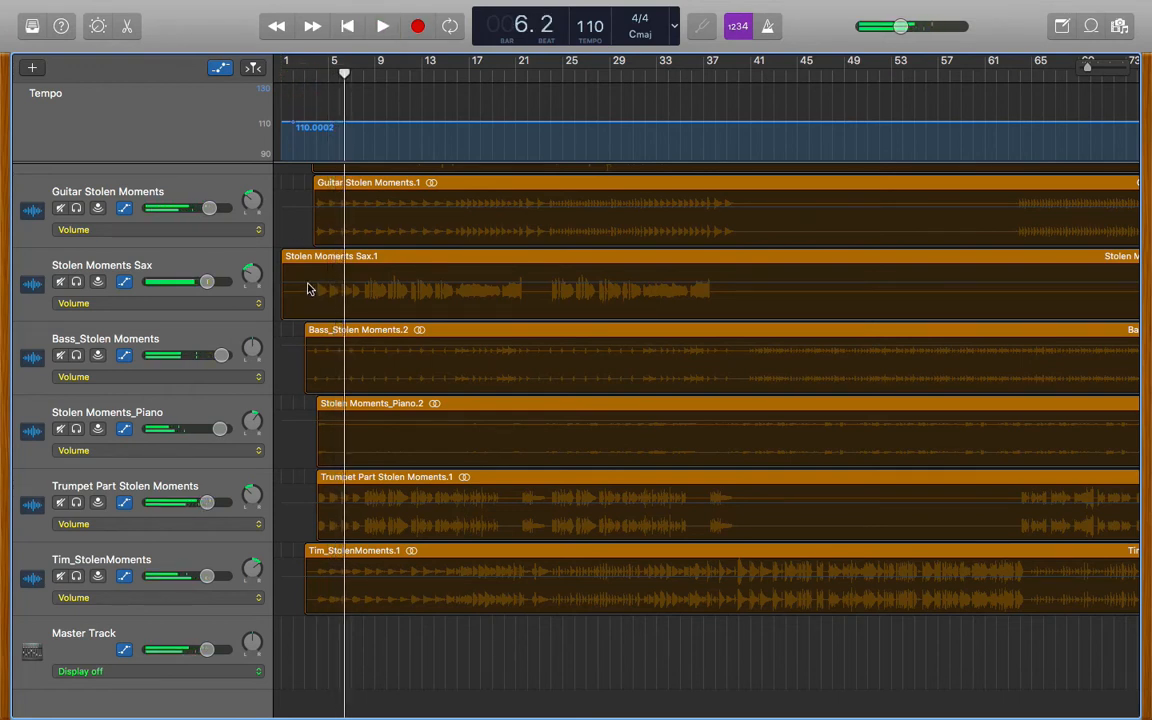
# Automate the Sax track's volume down to about -4.6 dB from bar 3 and raise it again around bar 40
pyautogui.click(307, 288)
pyautogui.click(307, 288)
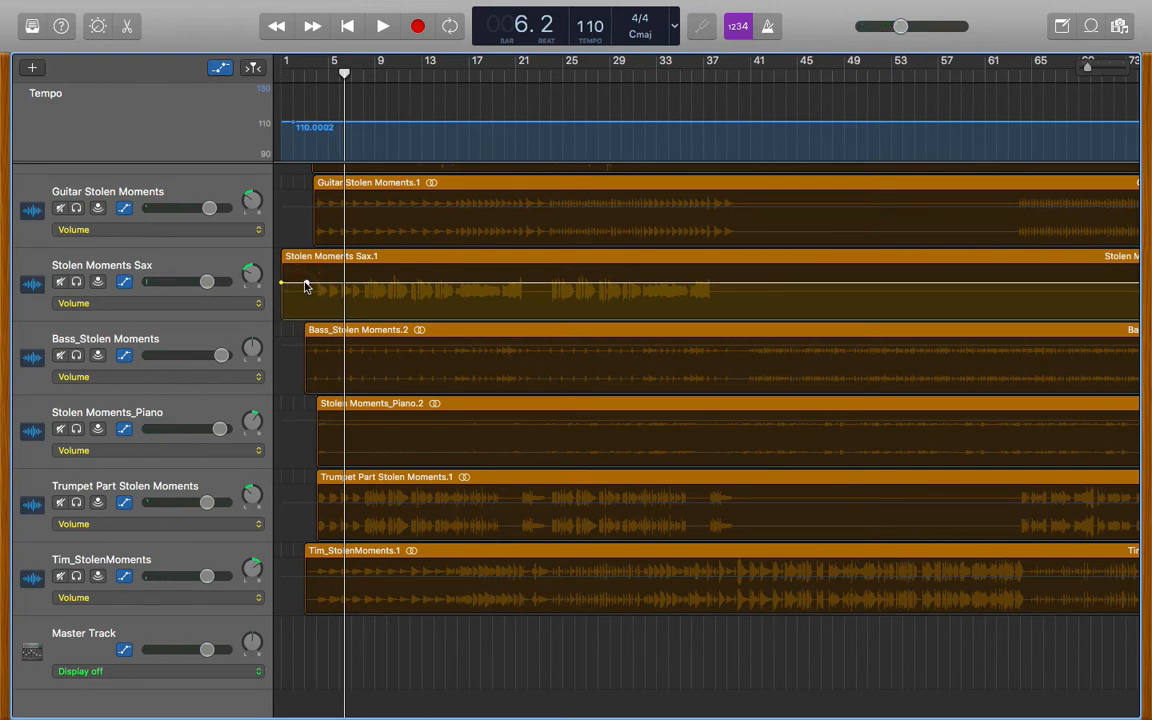
pyautogui.moveTo(306, 283); pyautogui.dragTo(306, 291)
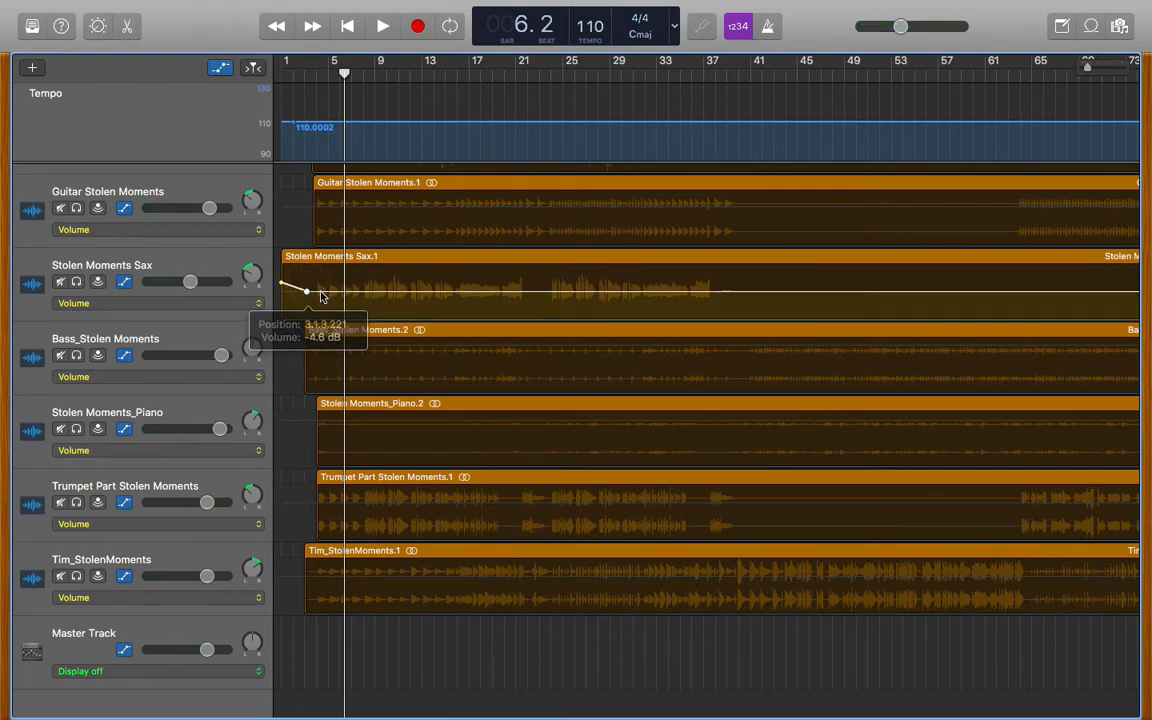
pyautogui.click(723, 295)
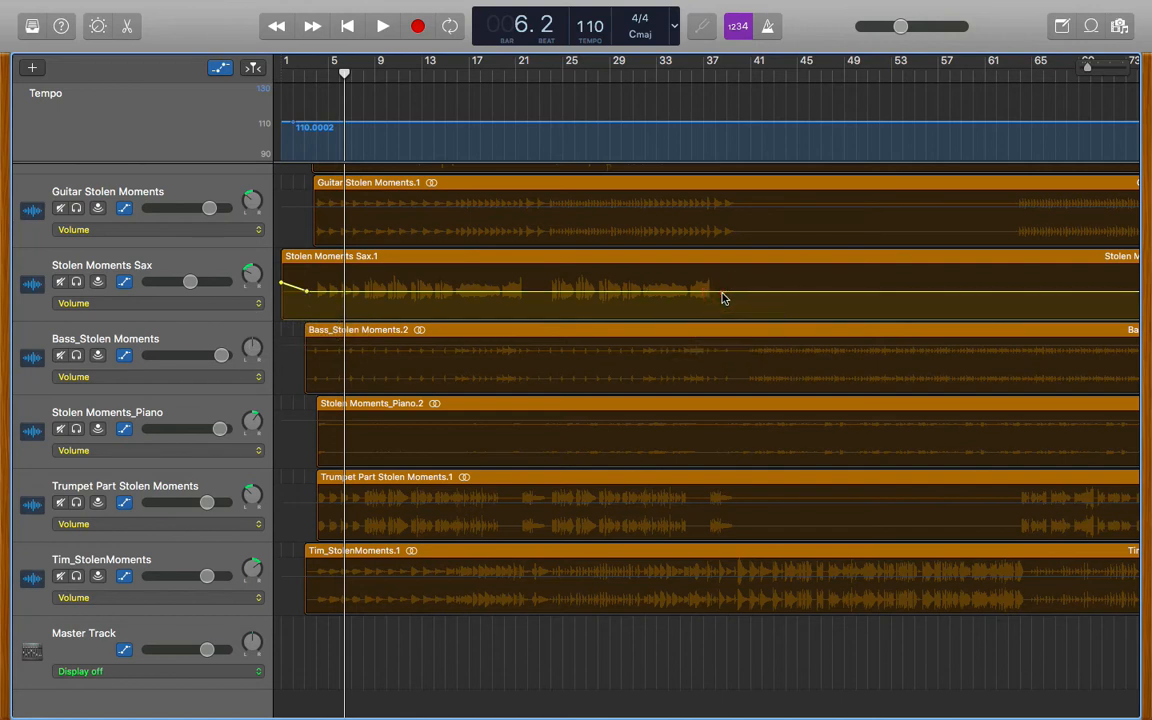
pyautogui.moveTo(723, 291); pyautogui.dragTo(737, 283)
pyautogui.click(307, 292)
# Play the mix briefly from around bar 4 to hear the automated sax level
pyautogui.click(318, 74)
pyautogui.press('space')
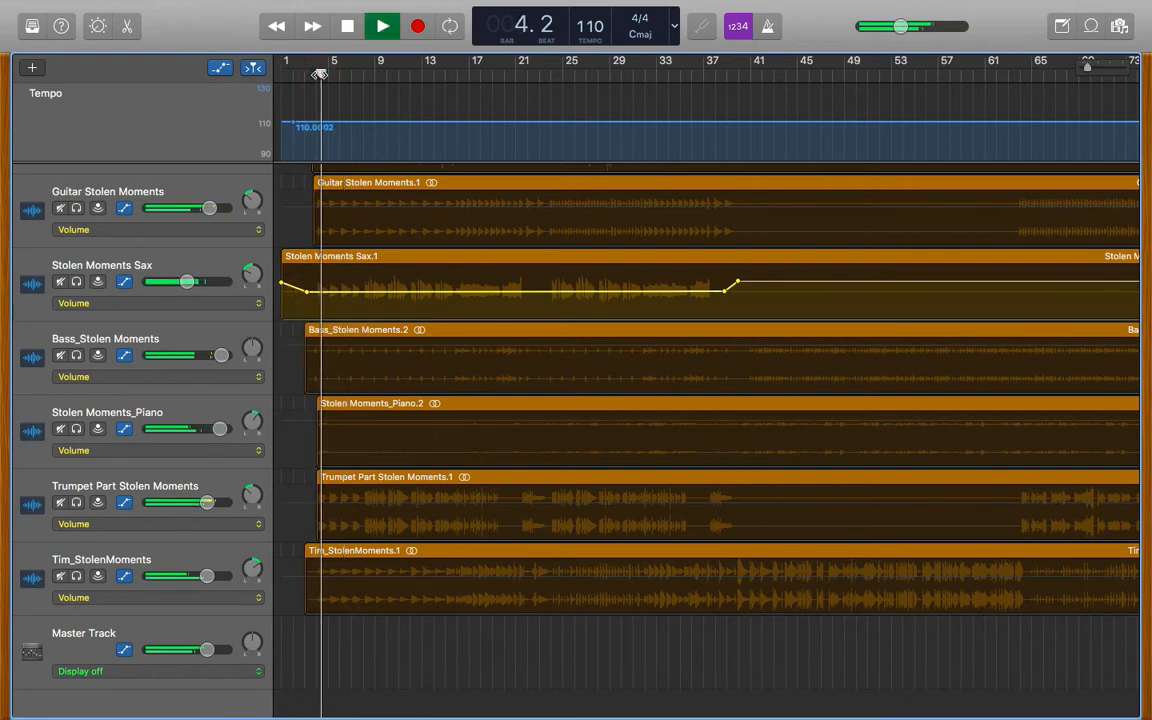
pyautogui.press('space')
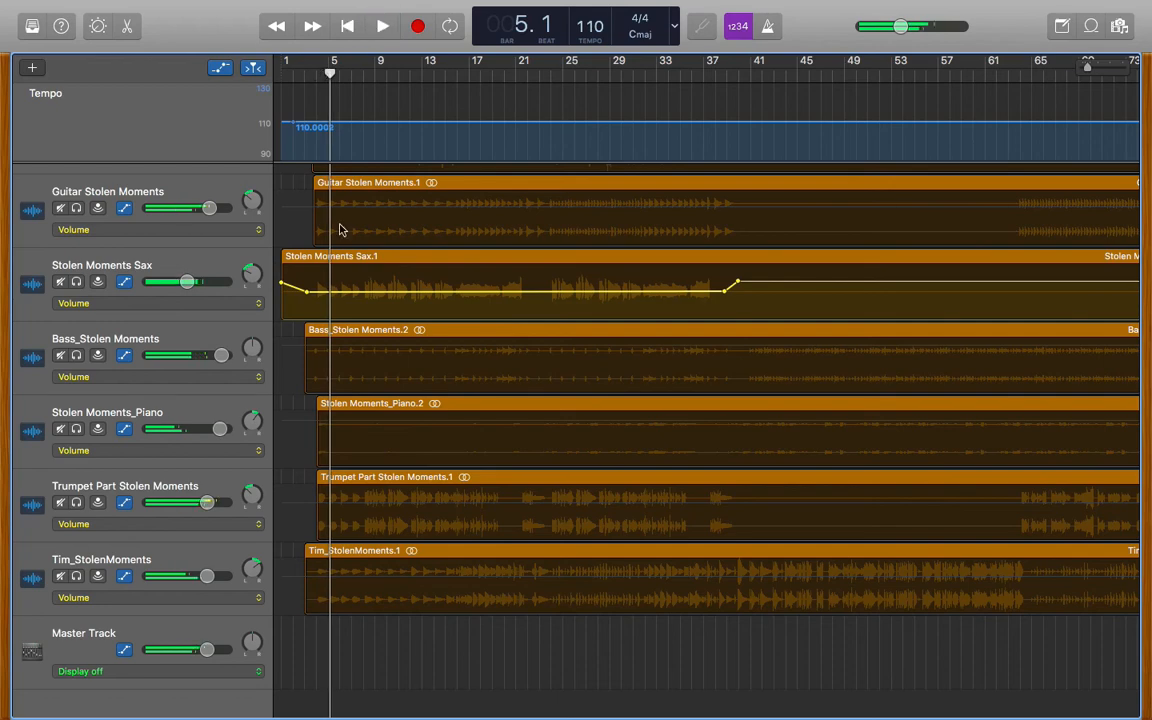
# Automate the Violin track's volume lower from around bar 2 and back up near bar 42, and play it briefly
pyautogui.scroll(2, 217, 231)
pyautogui.scroll(3, 217, 231)
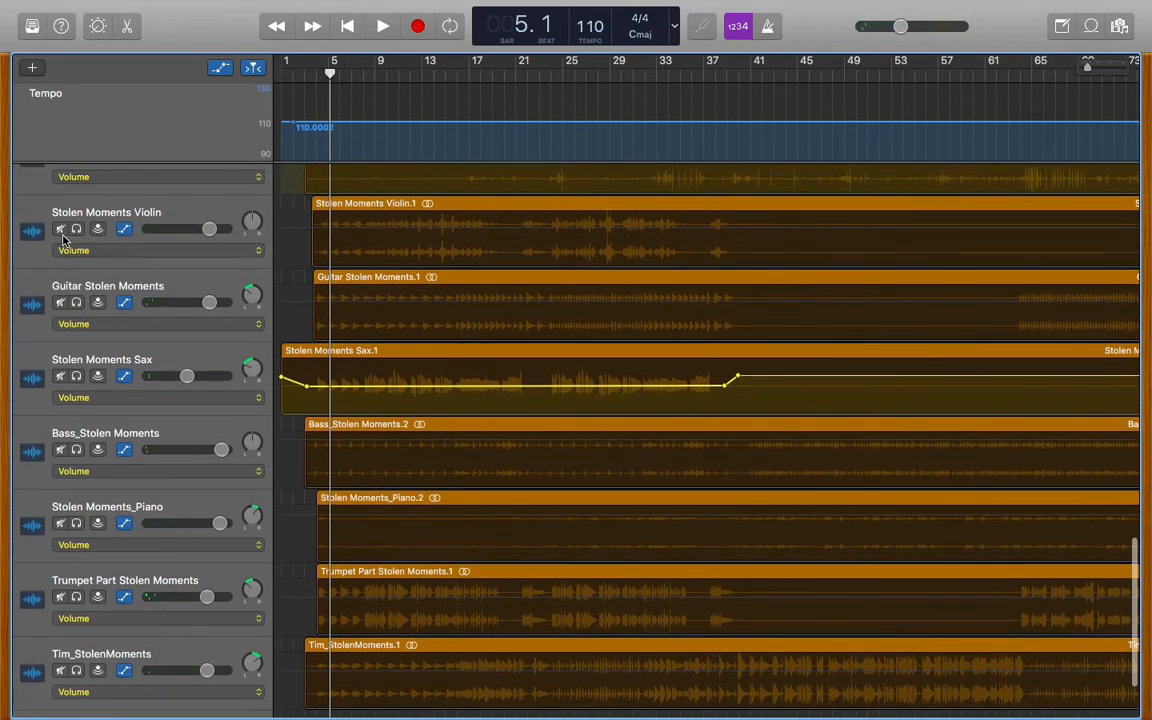
pyautogui.click(350, 232)
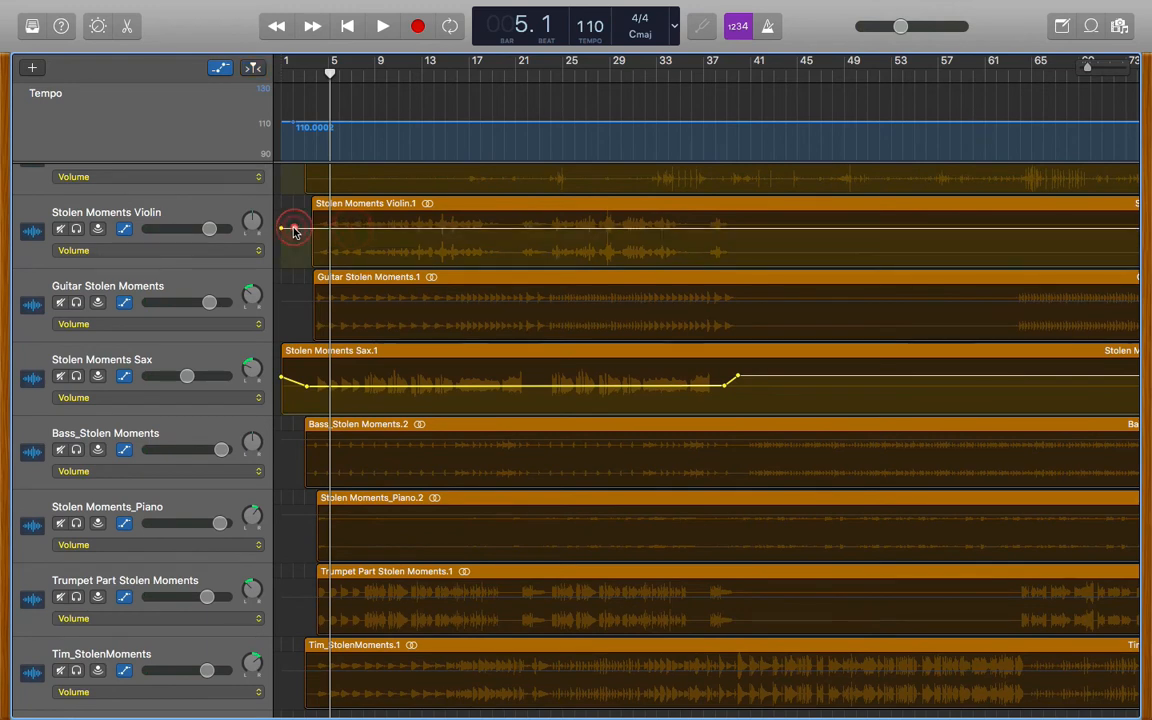
pyautogui.moveTo(294, 228); pyautogui.dragTo(294, 244)
pyautogui.click(758, 244)
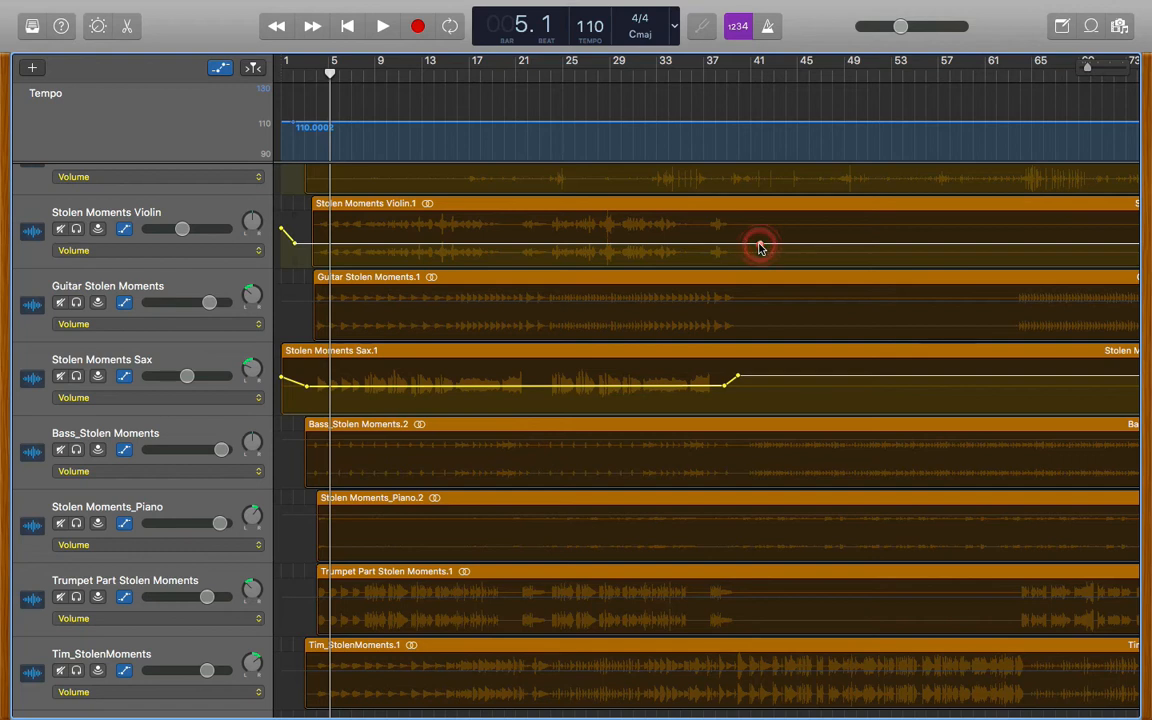
pyautogui.moveTo(760, 246); pyautogui.dragTo(760, 226)
pyautogui.press('space')
pyautogui.press('space')
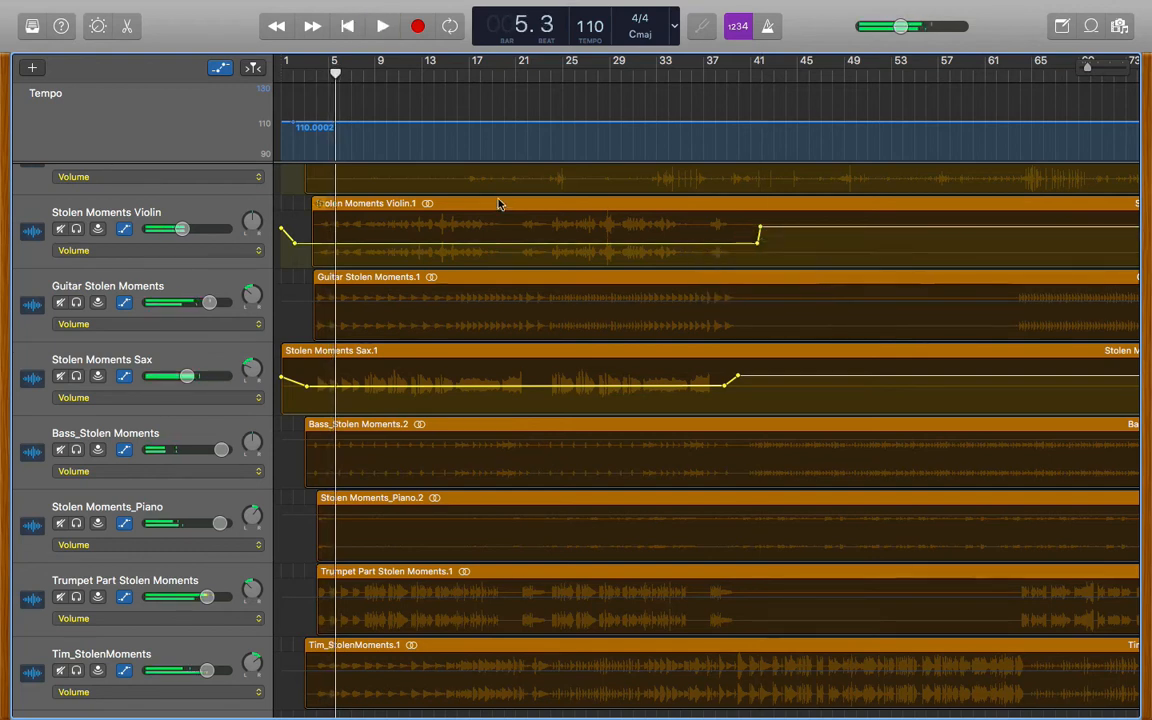
# Look through the parameters available for automation on the Violin track, such as Pan, Echo and Reverb
pyautogui.scroll(-2, 560, 373)
pyautogui.scroll(4, 560, 373)
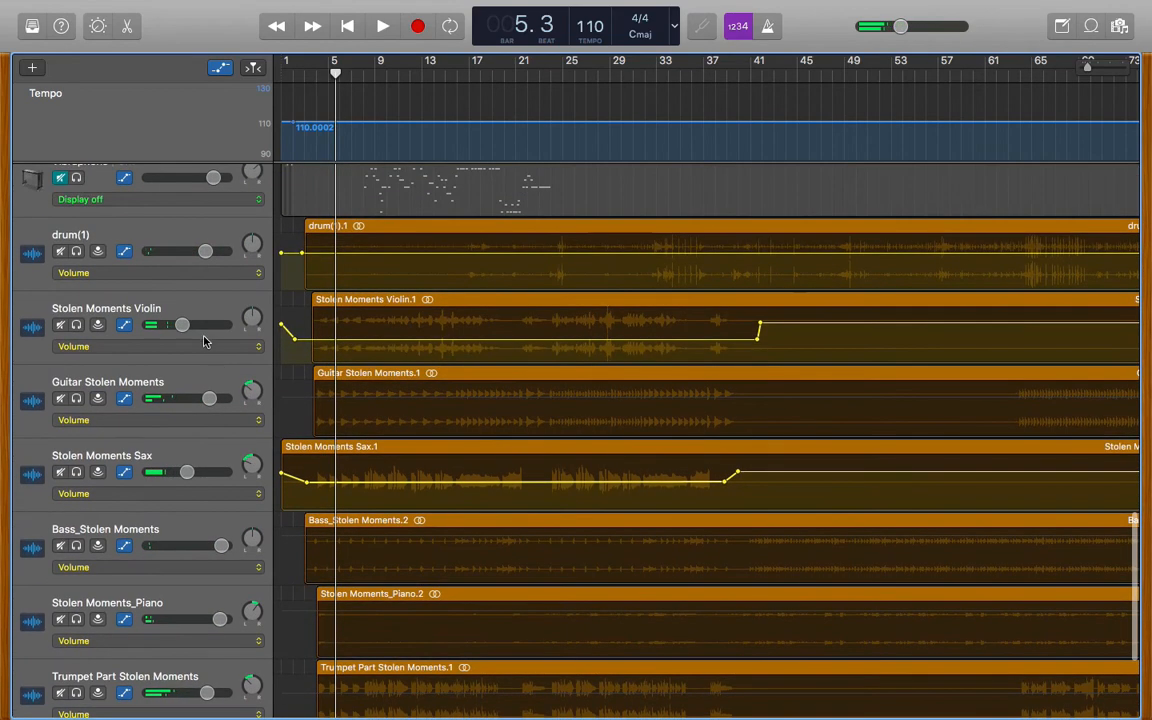
pyautogui.click(254, 347)
pyautogui.moveTo(267, 321)
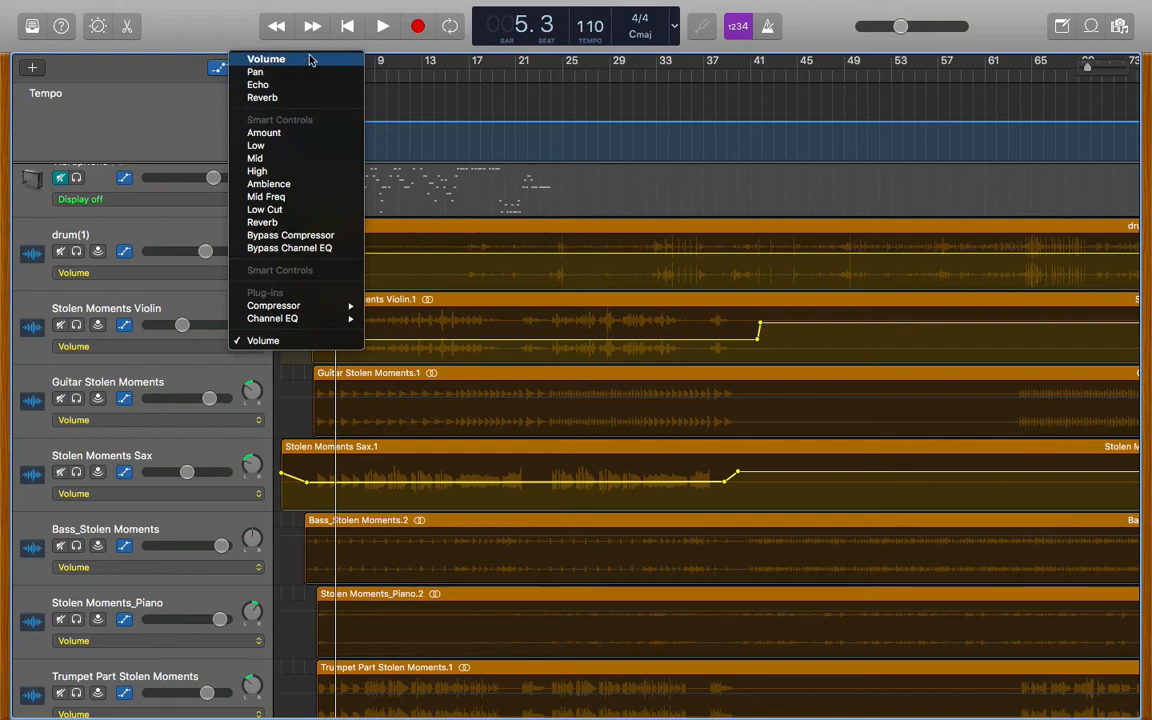
pyautogui.click(370, 100)
# Show the arrangement track above the tempo track
pyautogui.scroll(-1, 670, 502)
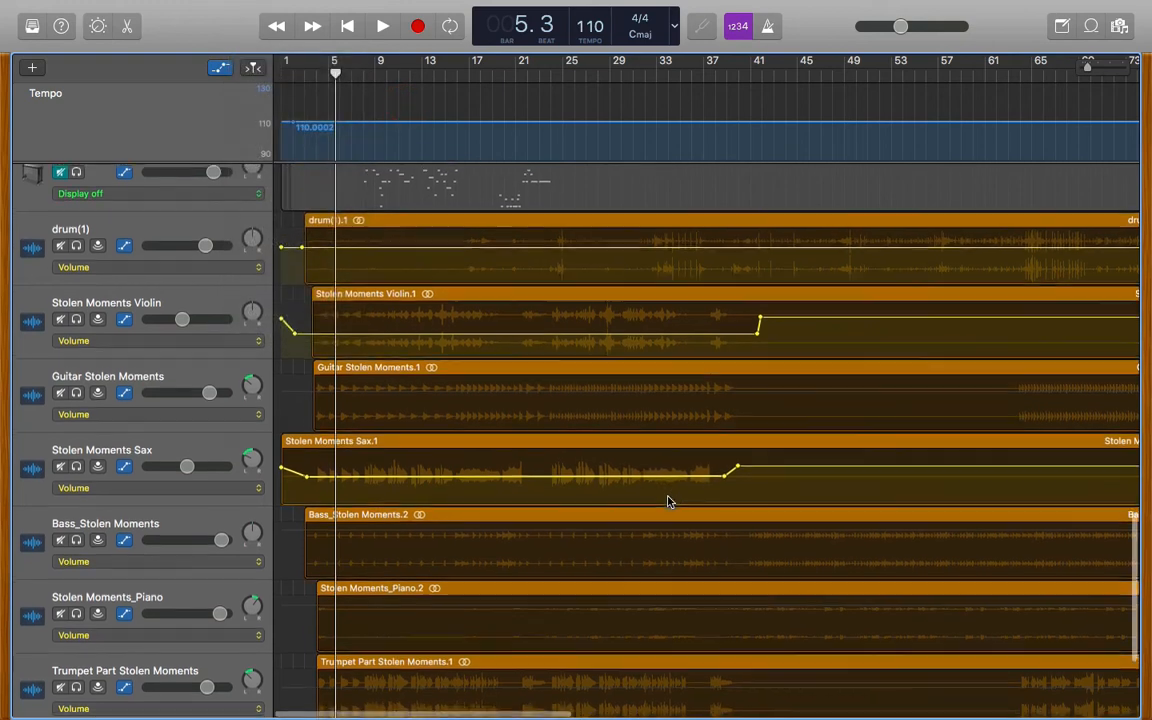
pyautogui.scroll(-5, 670, 502)
pyautogui.hscroll(8, 670, 502)
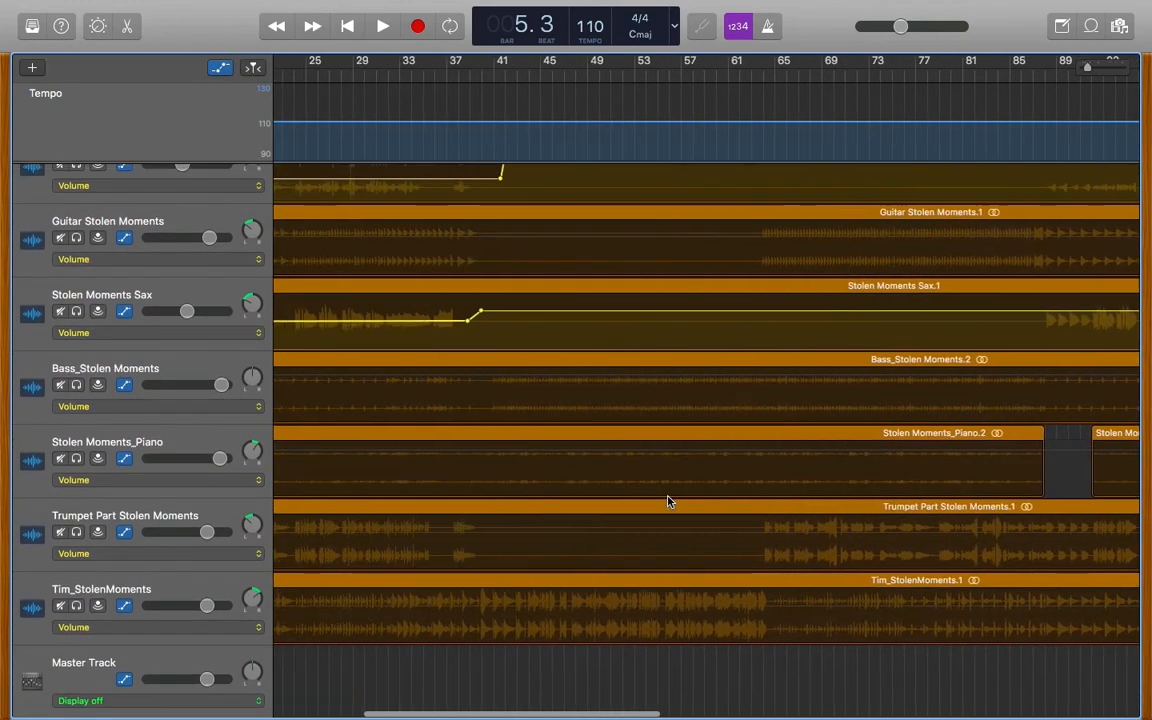
pyautogui.hscroll(-8, 668, 502)
pyautogui.scroll(6, 668, 502)
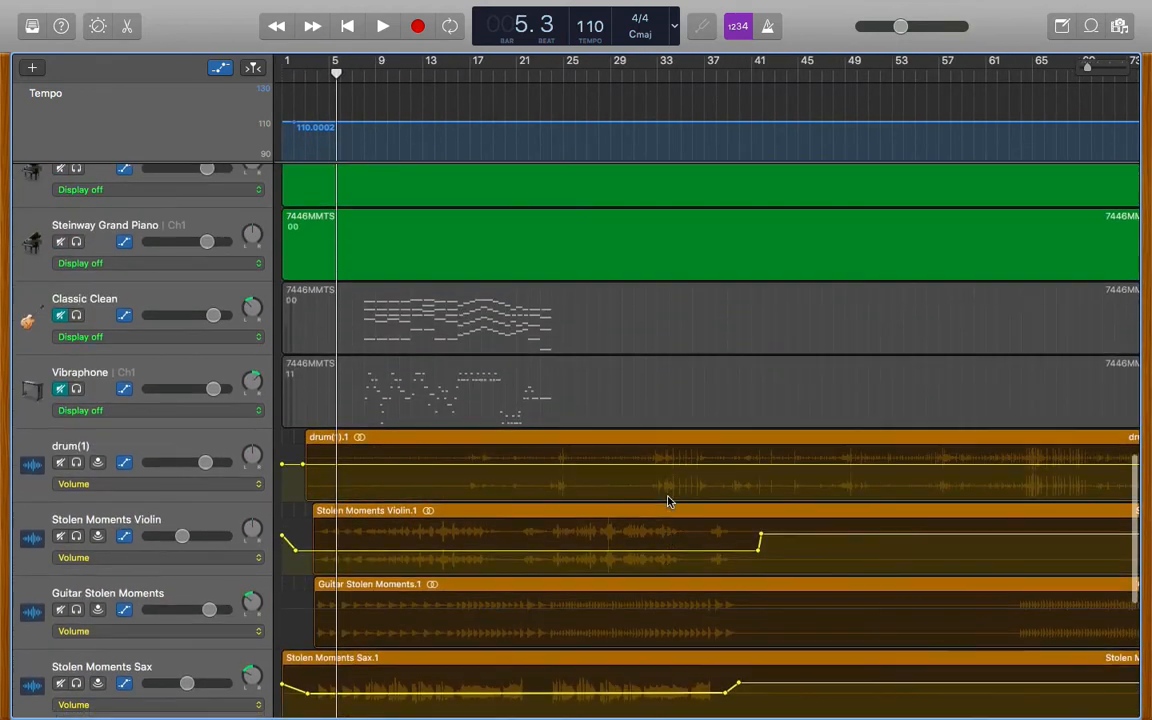
pyautogui.scroll(5, 668, 502)
pyautogui.rightClick(137, 133)
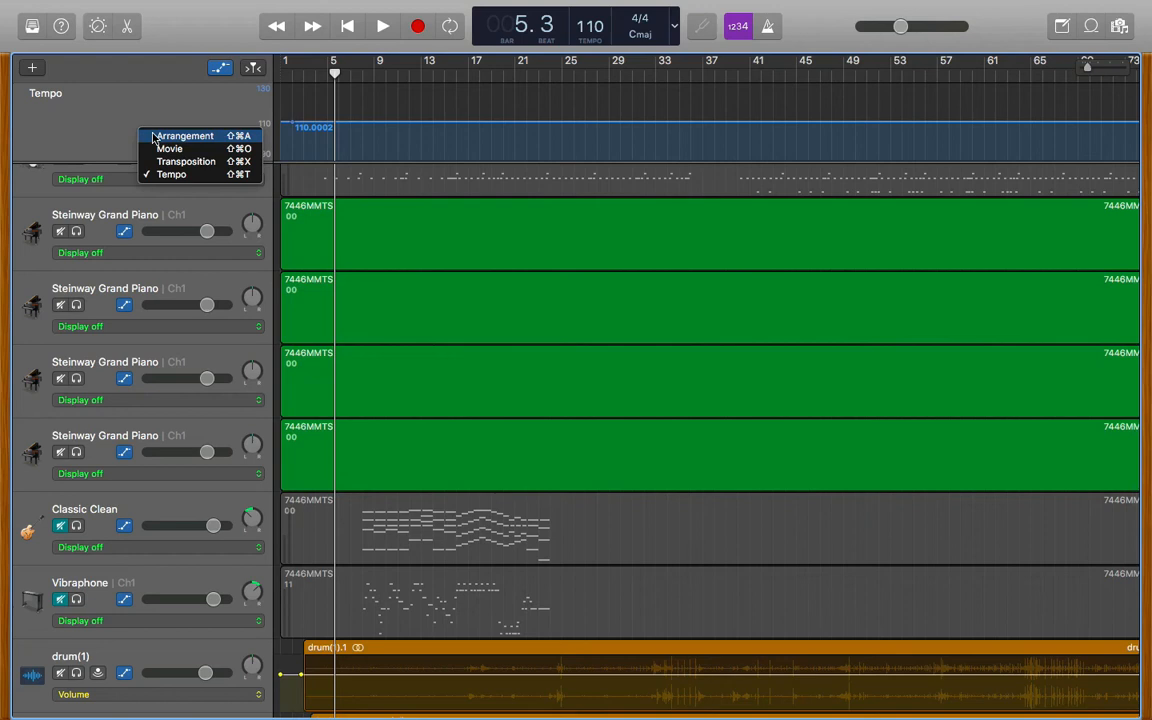
pyautogui.click(170, 136)
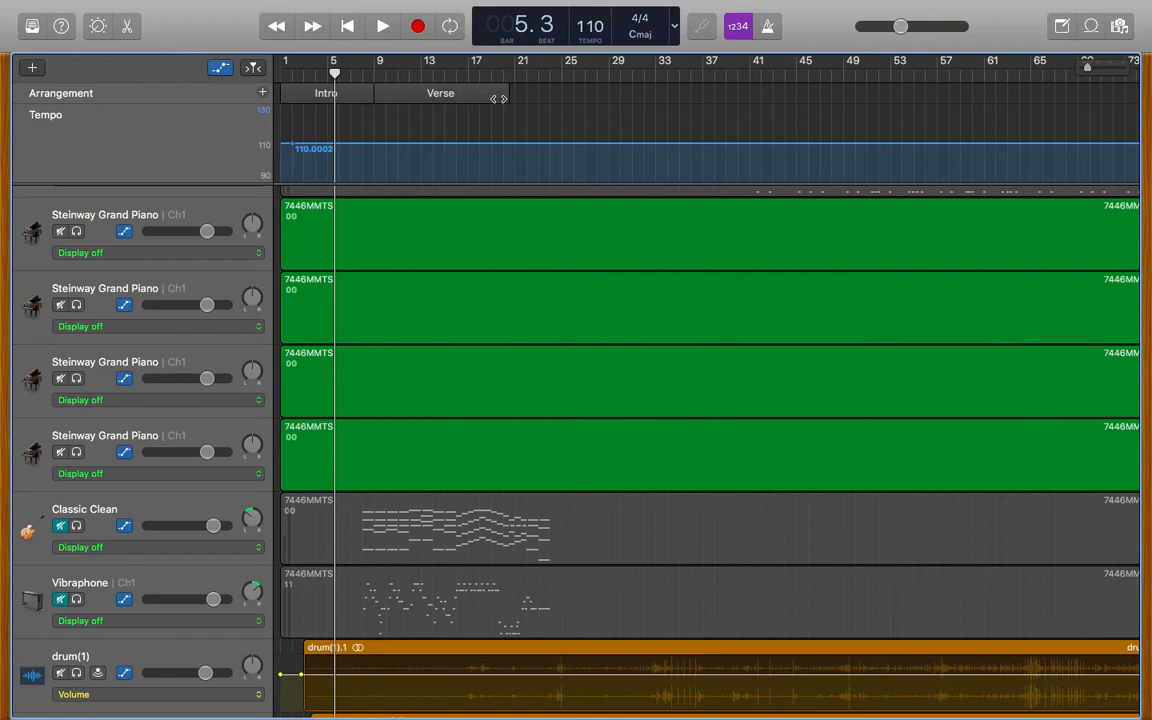
# Extend the Verse arrangement section to end at bar 25
pyautogui.moveTo(505, 98)
pyautogui.mouseDown()
pyautogui.moveTo(576, 99)
pyautogui.moveTo(562, 99)
pyautogui.mouseUp()
pyautogui.click(602, 102)
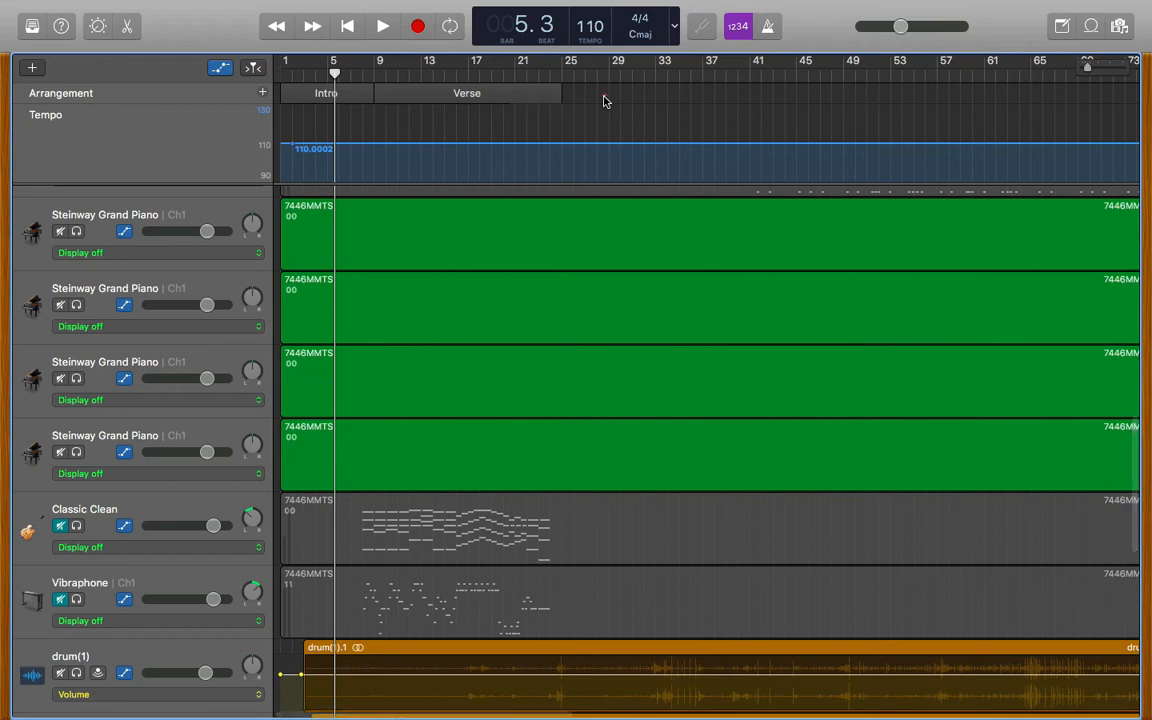
pyautogui.click(555, 92)
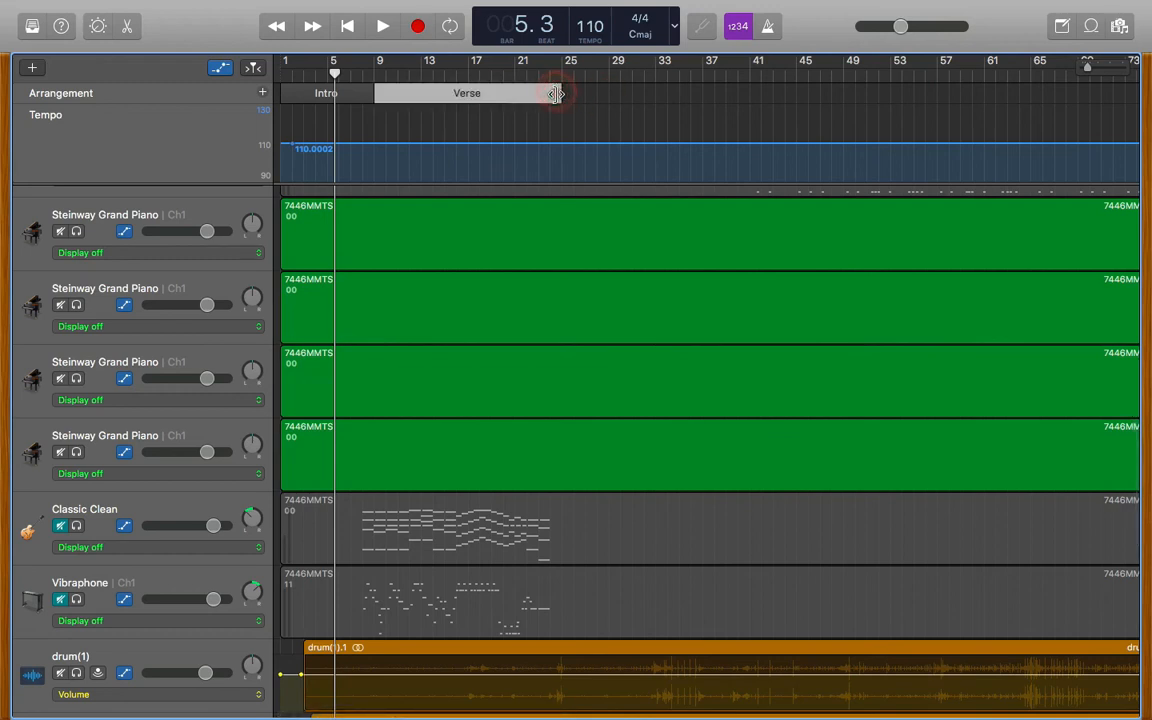
pyautogui.click(575, 97)
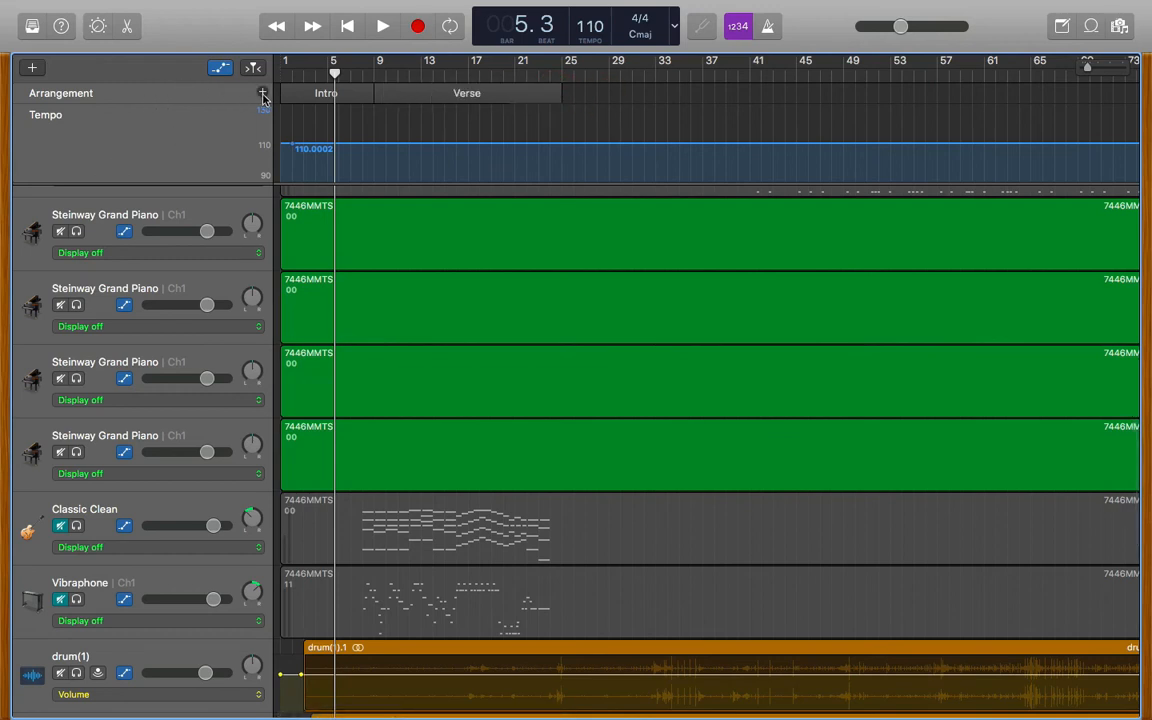
# Add a Chorus section after the Verse, extend it to about bar 42, and add a Bridge section after it
pyautogui.click(263, 95)
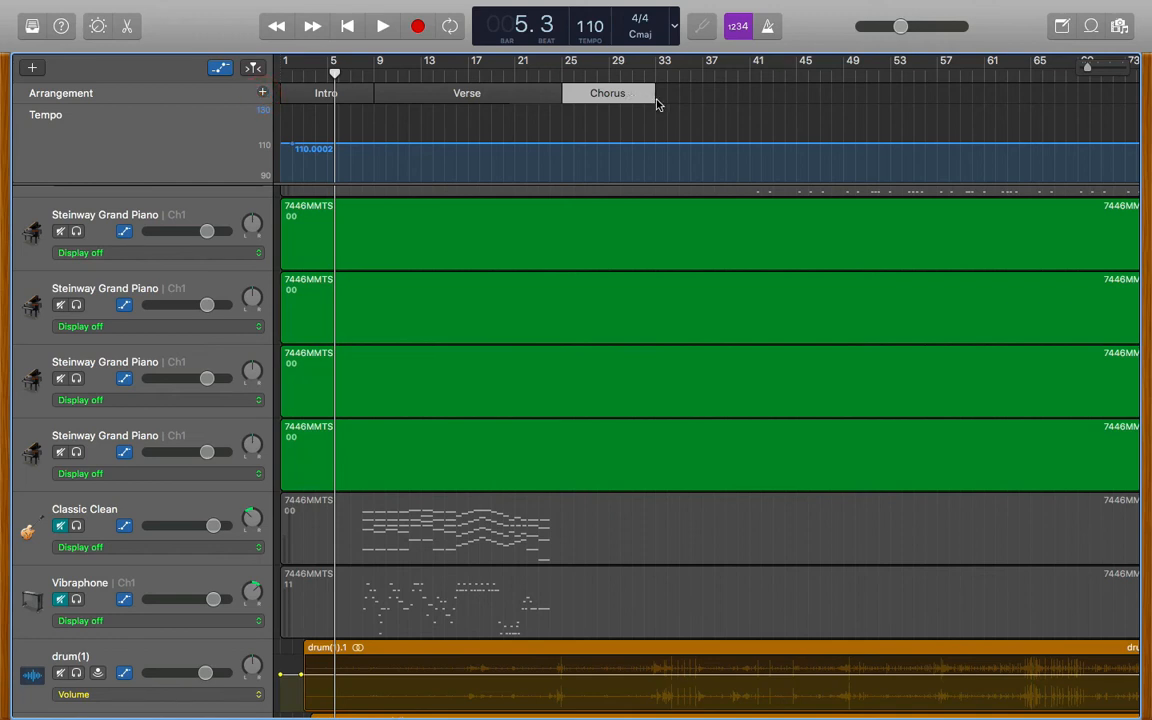
pyautogui.moveTo(653, 98); pyautogui.dragTo(761, 98)
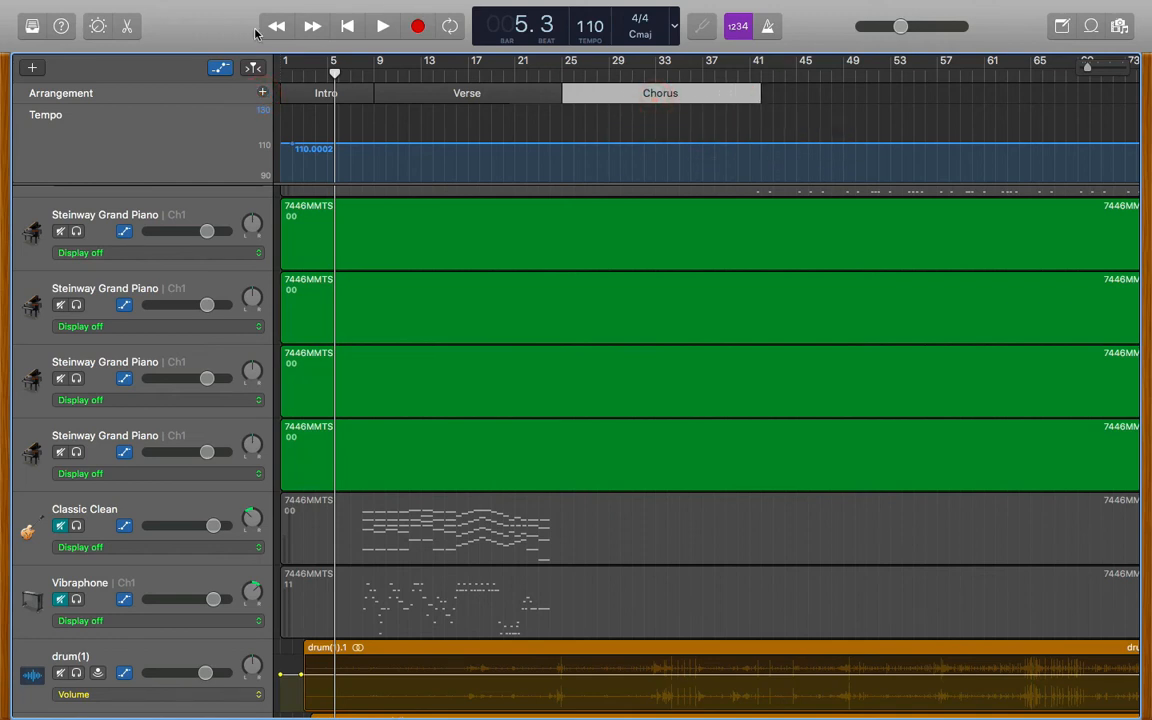
pyautogui.rightClick(259, 88)
pyautogui.click(215, 93)
pyautogui.click(263, 92)
# Open the Bridge and Chorus section names for editing and leave them without entering a new name
pyautogui.click(799, 90)
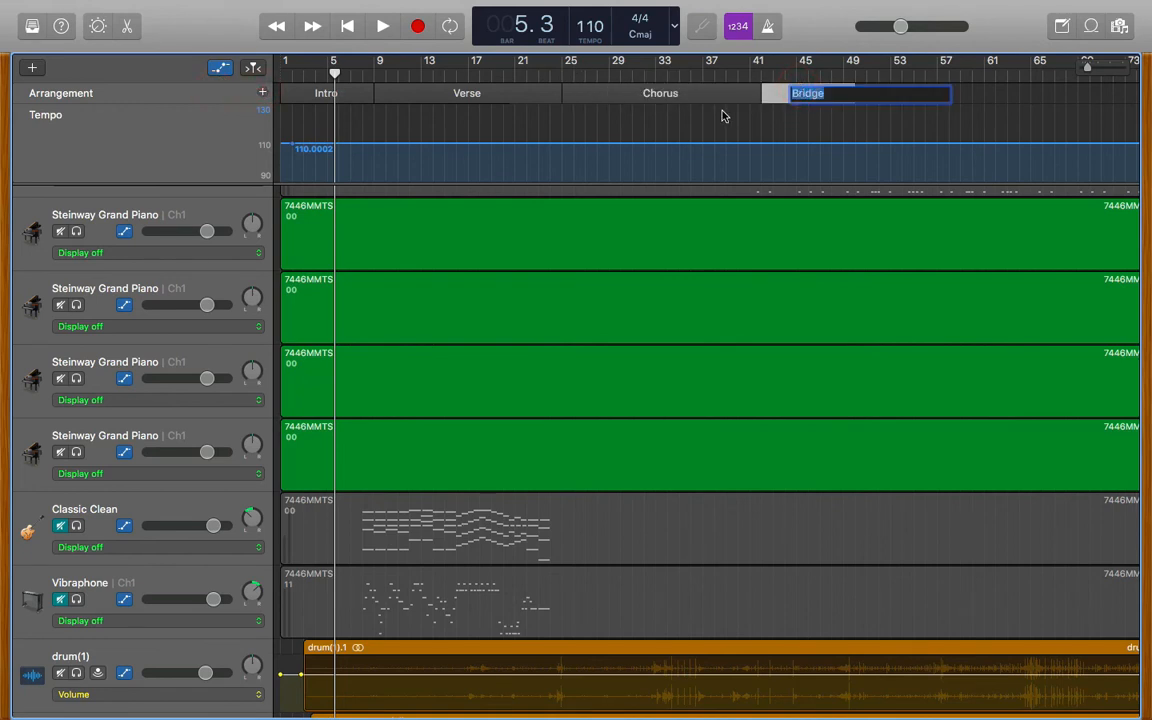
pyautogui.click(679, 93)
pyautogui.click(679, 93)
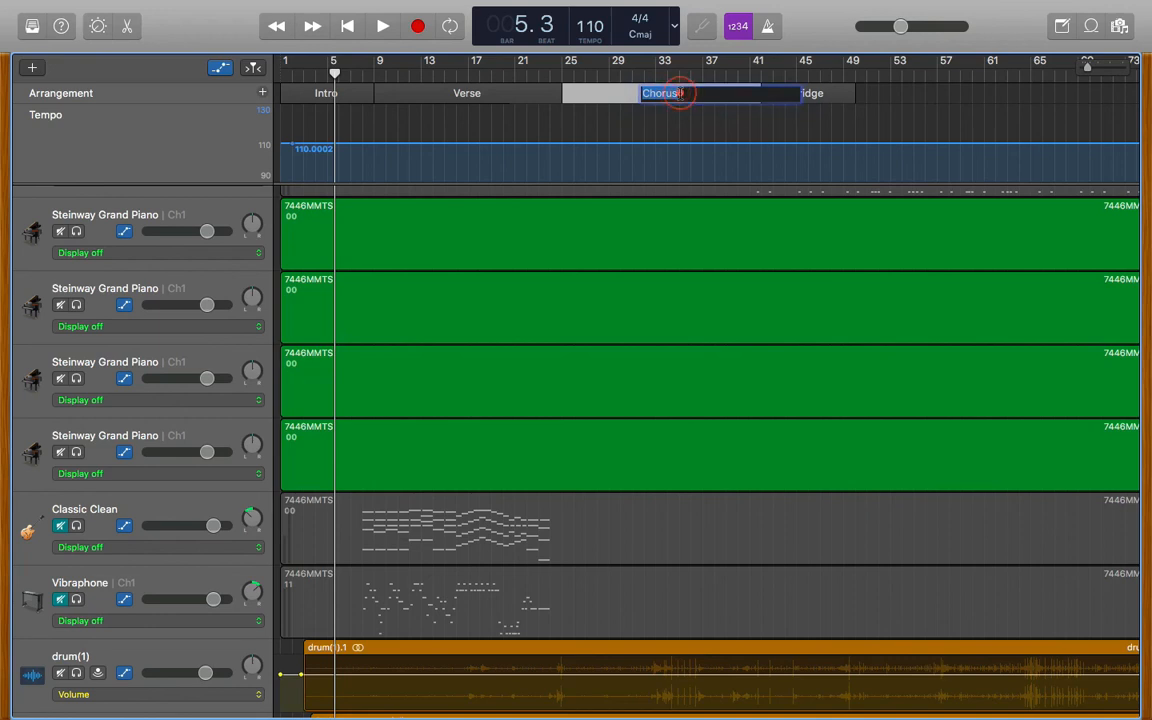
pyautogui.click(747, 122)
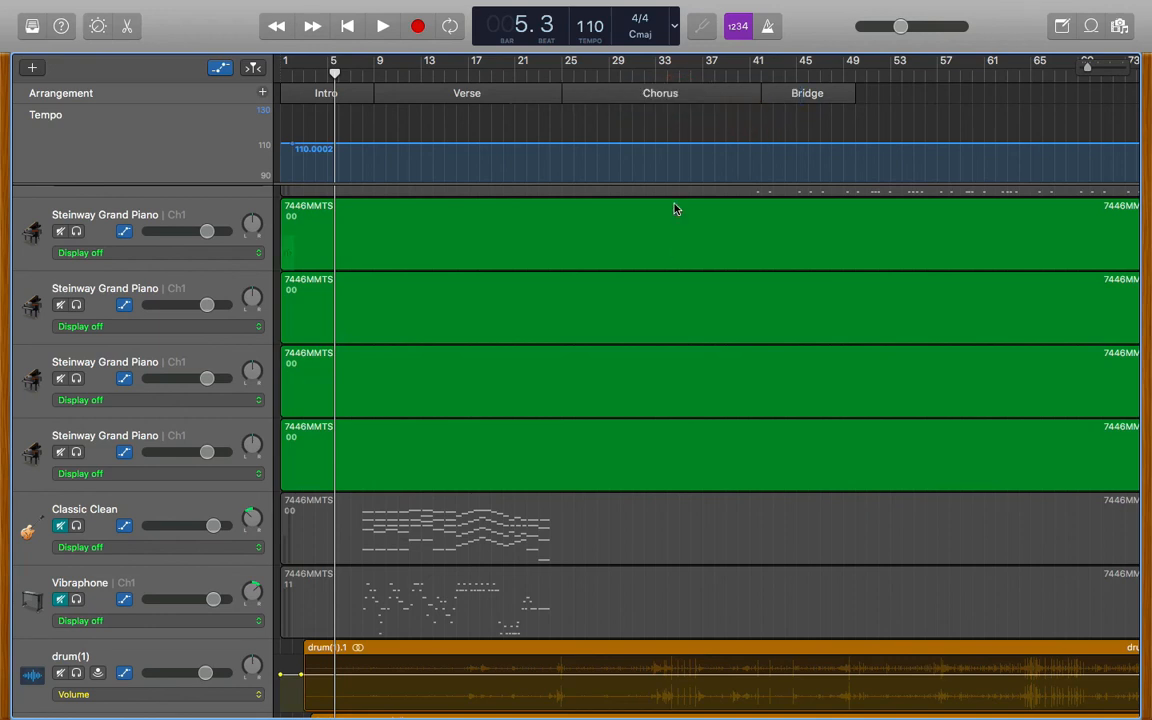
# Show the transposition track and select its starting point at bar 1, keeping the transposition at 0
pyautogui.scroll(10, 653, 241)
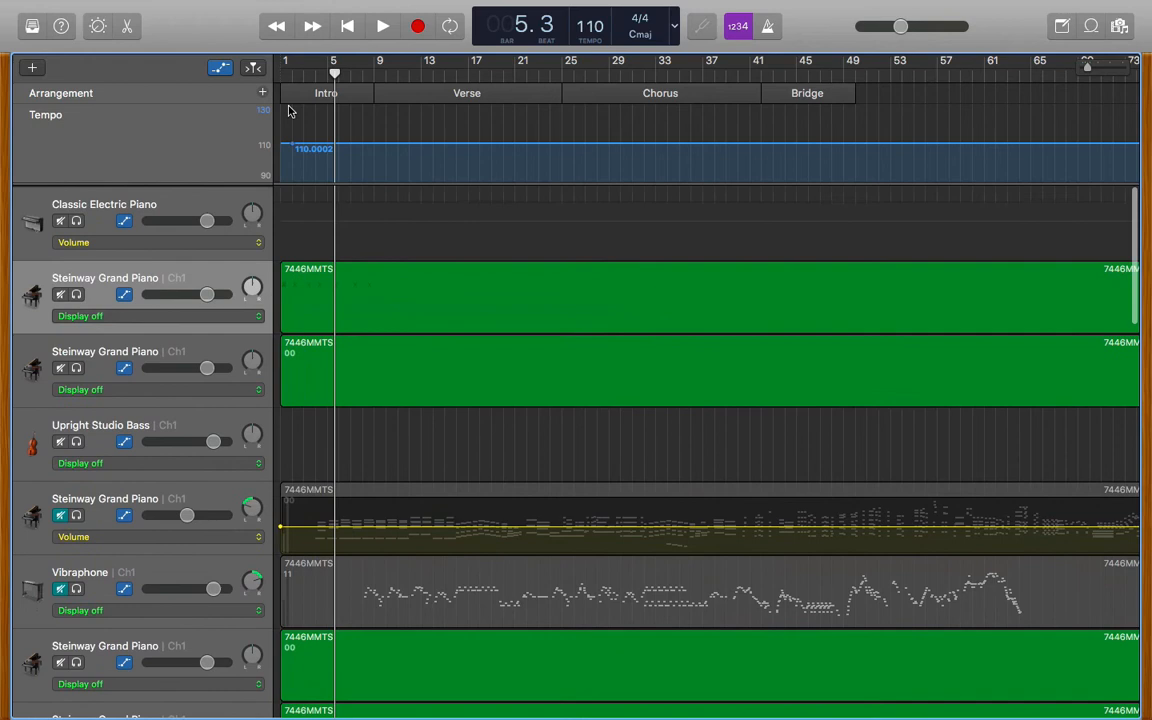
pyautogui.rightClick(214, 113)
pyautogui.click(240, 150)
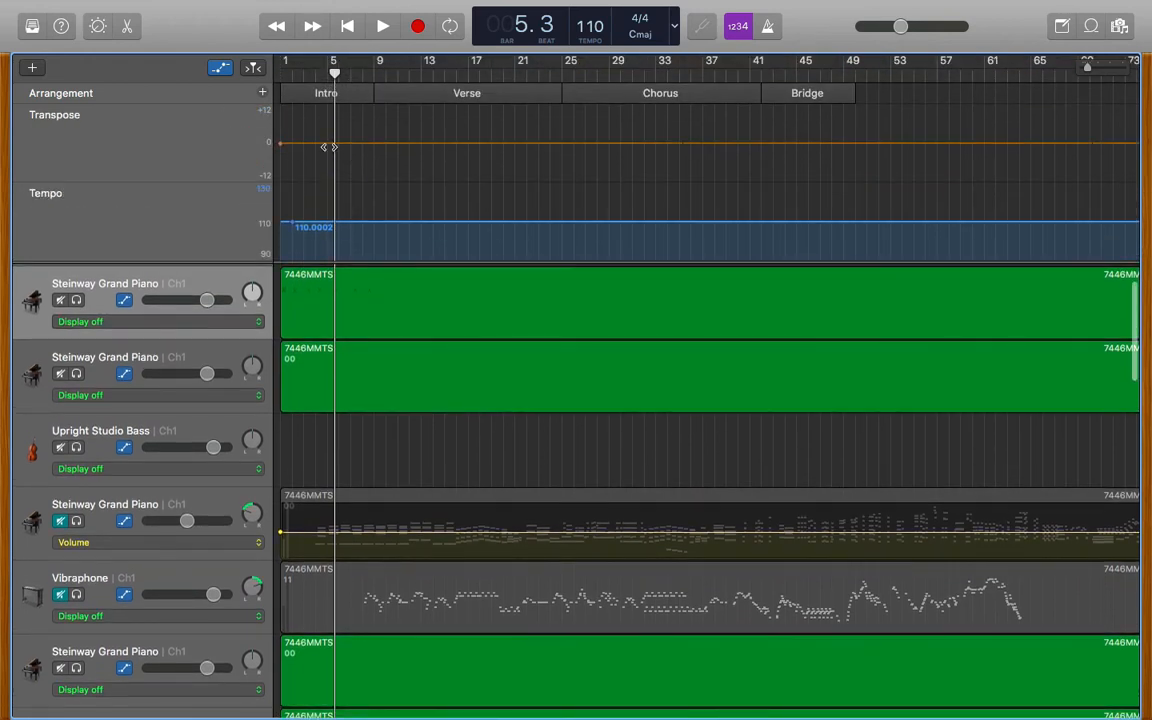
pyautogui.click(280, 144)
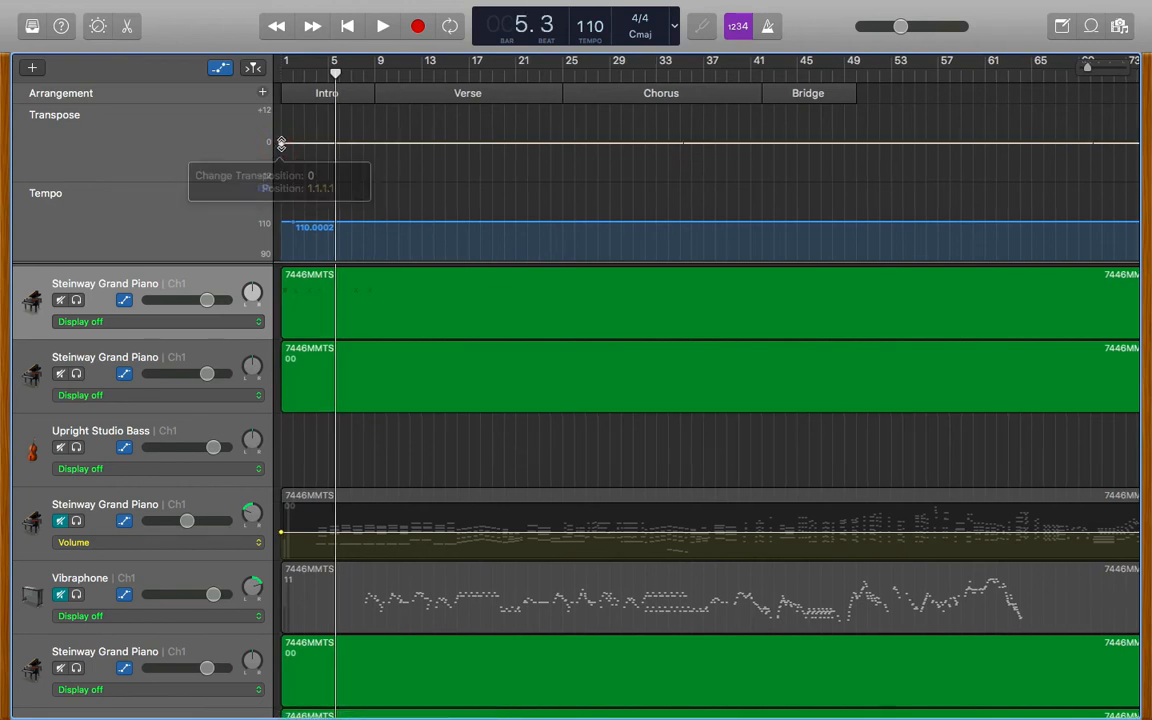
pyautogui.moveTo(283, 145)
pyautogui.mouseDown()
pyautogui.moveTo(279, 134)
pyautogui.moveTo(283, 143)
pyautogui.mouseUp()
# Try looping the first Steinway Grand Piano region from its end near bar 117
pyautogui.hscroll(10, 393, 157)
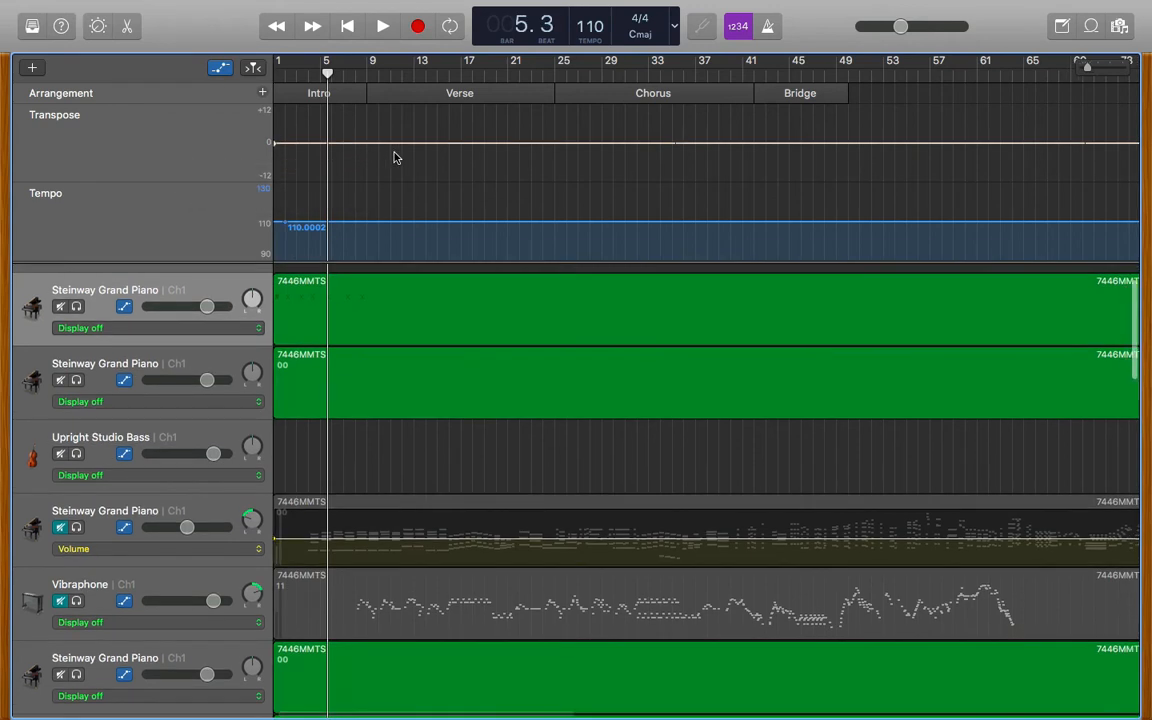
pyautogui.hscroll(5, 393, 157)
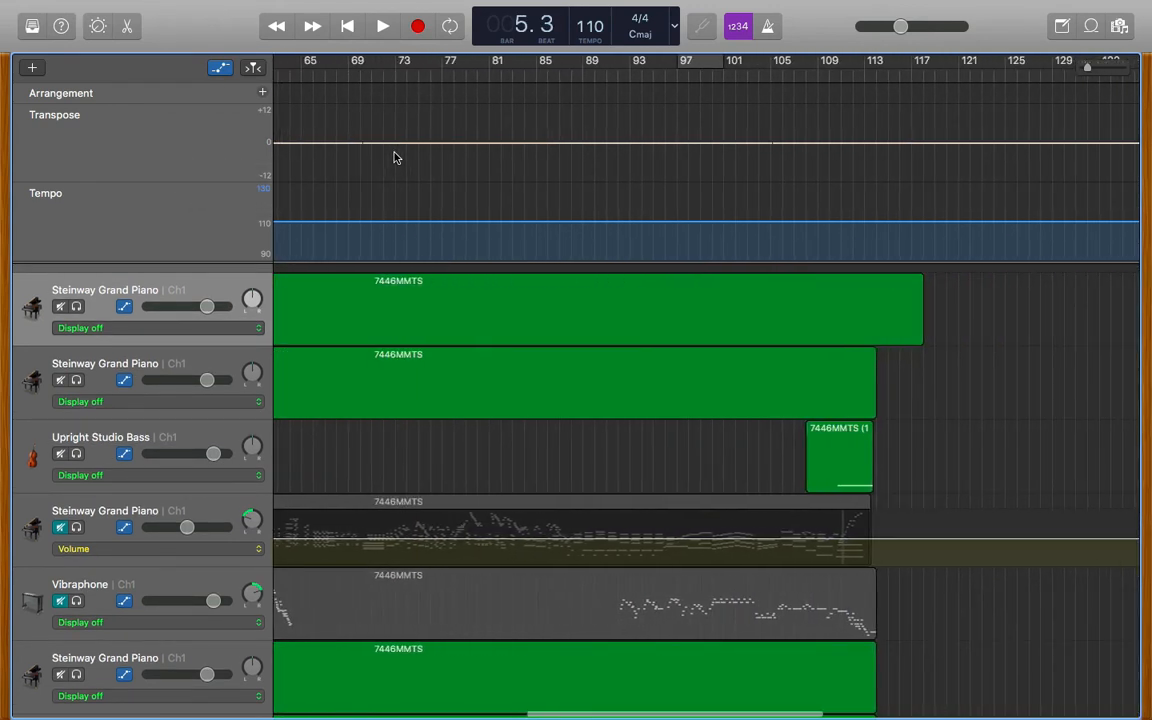
pyautogui.hscroll(-10, 393, 157)
pyautogui.scroll(-10, 393, 157)
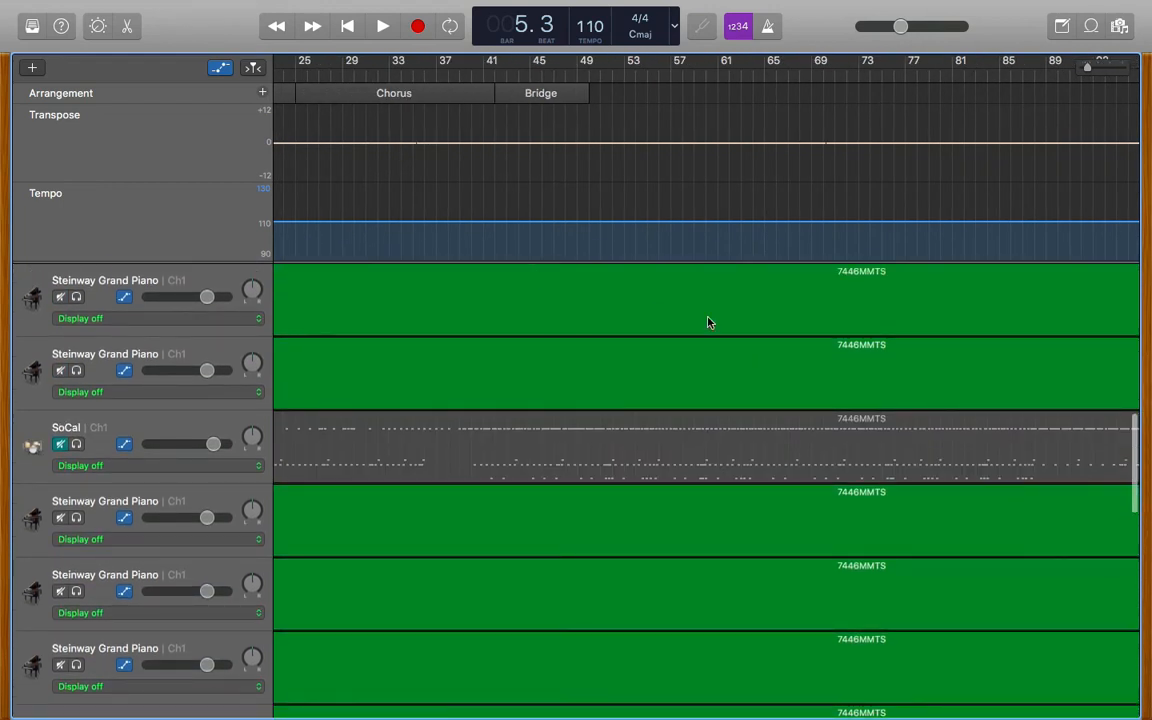
pyautogui.moveTo(1085, 68); pyautogui.dragTo(1076, 68)
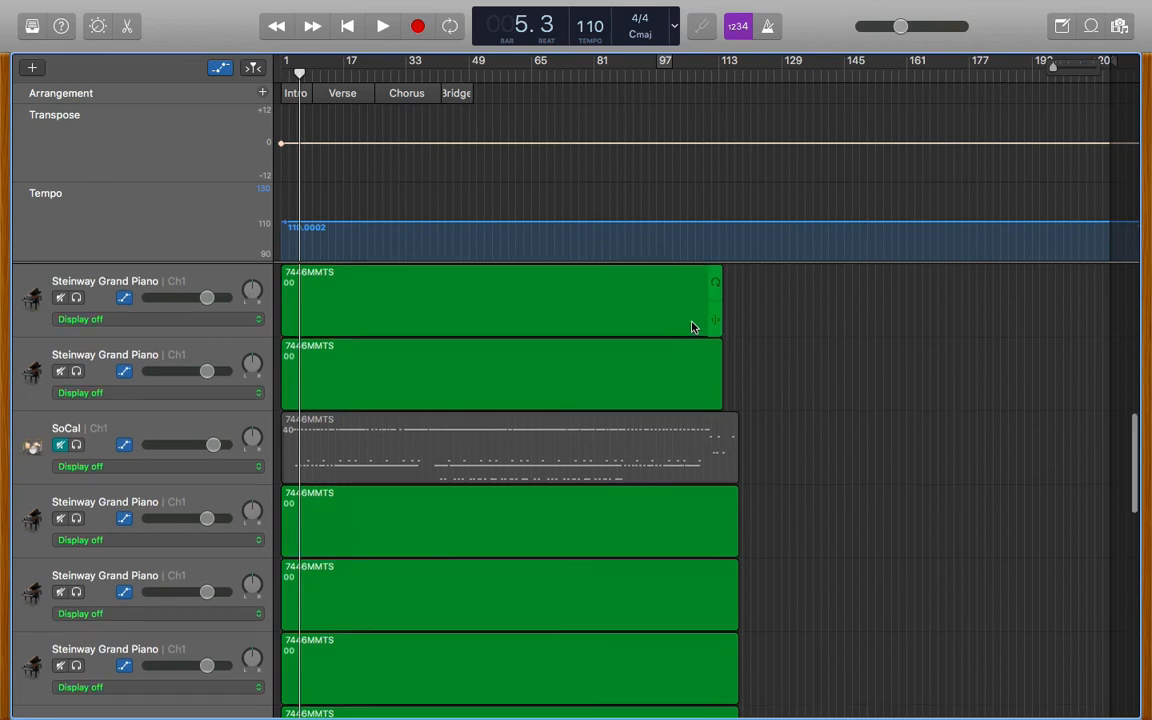
pyautogui.scroll(8, 689, 324)
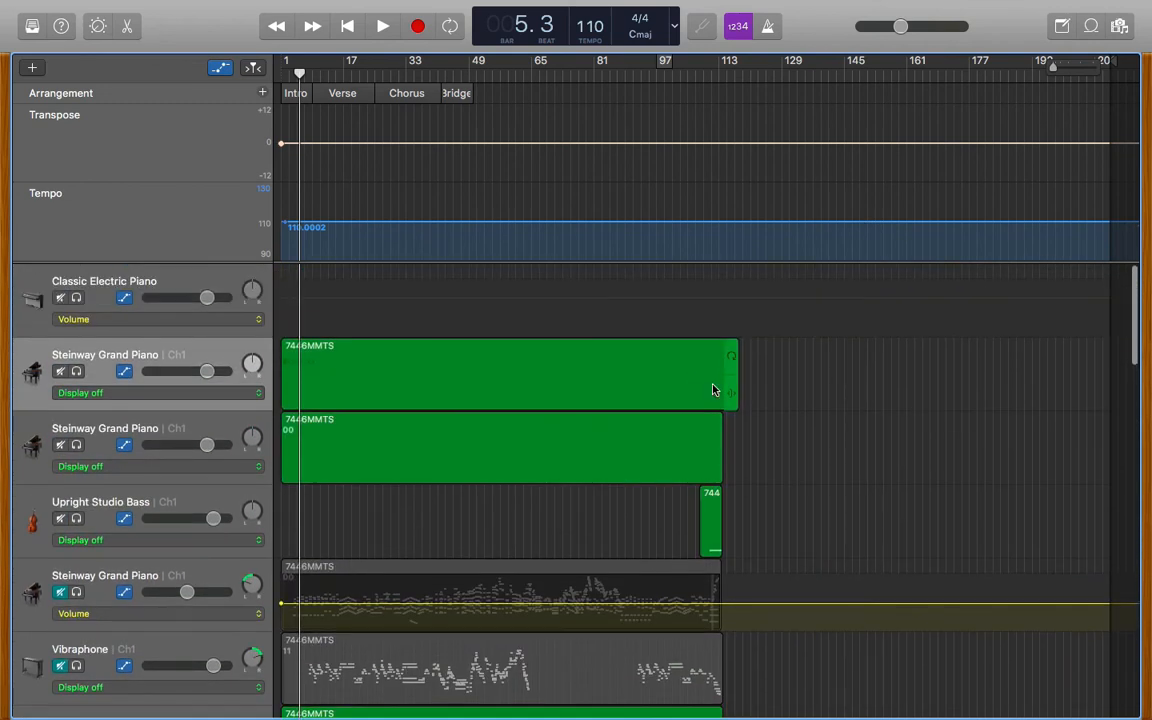
pyautogui.moveTo(730, 357)
pyautogui.mouseDown()
pyautogui.moveTo(836, 347)
pyautogui.moveTo(733, 342)
pyautogui.moveTo(931, 355)
pyautogui.moveTo(732, 361)
pyautogui.mouseUp()
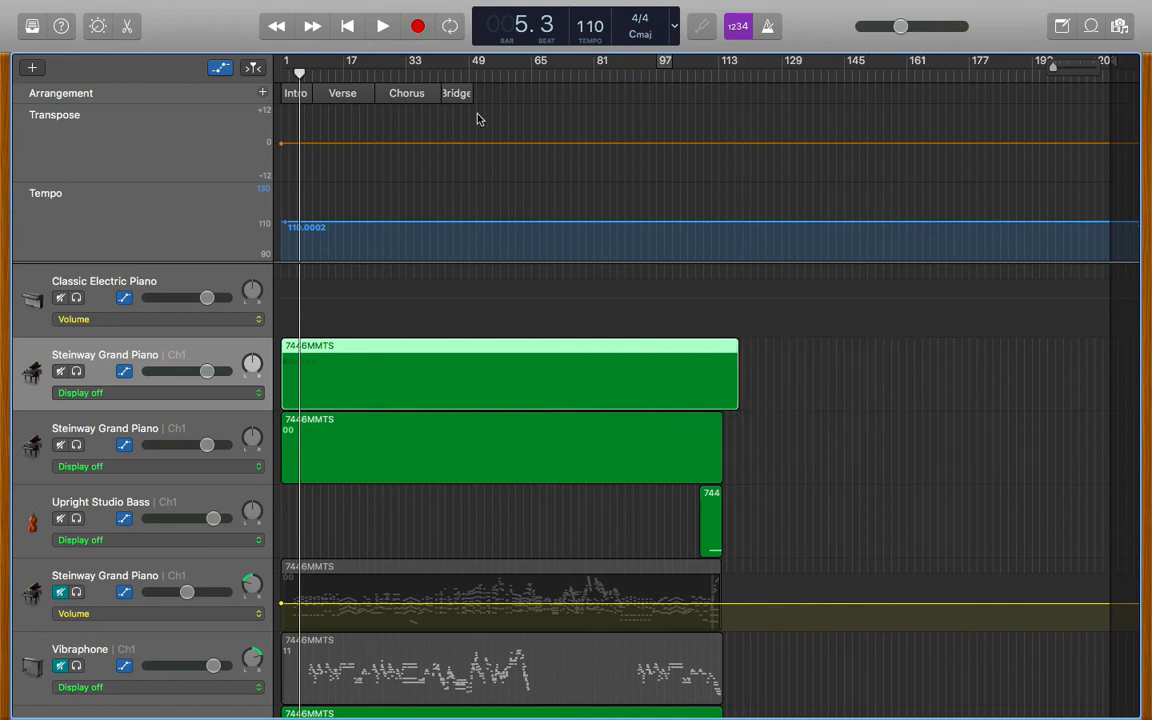
# Split the regions of the first two Steinway Grand Piano tracks at bar 81
pyautogui.moveTo(210, 3)
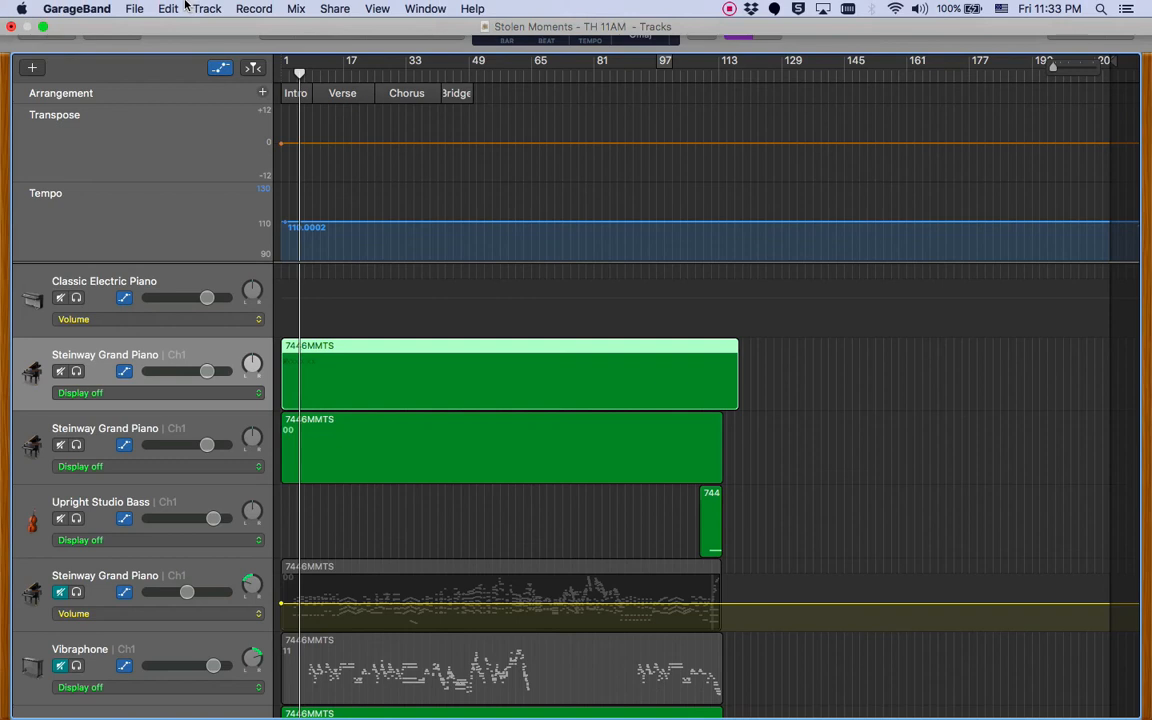
pyautogui.click(168, 8)
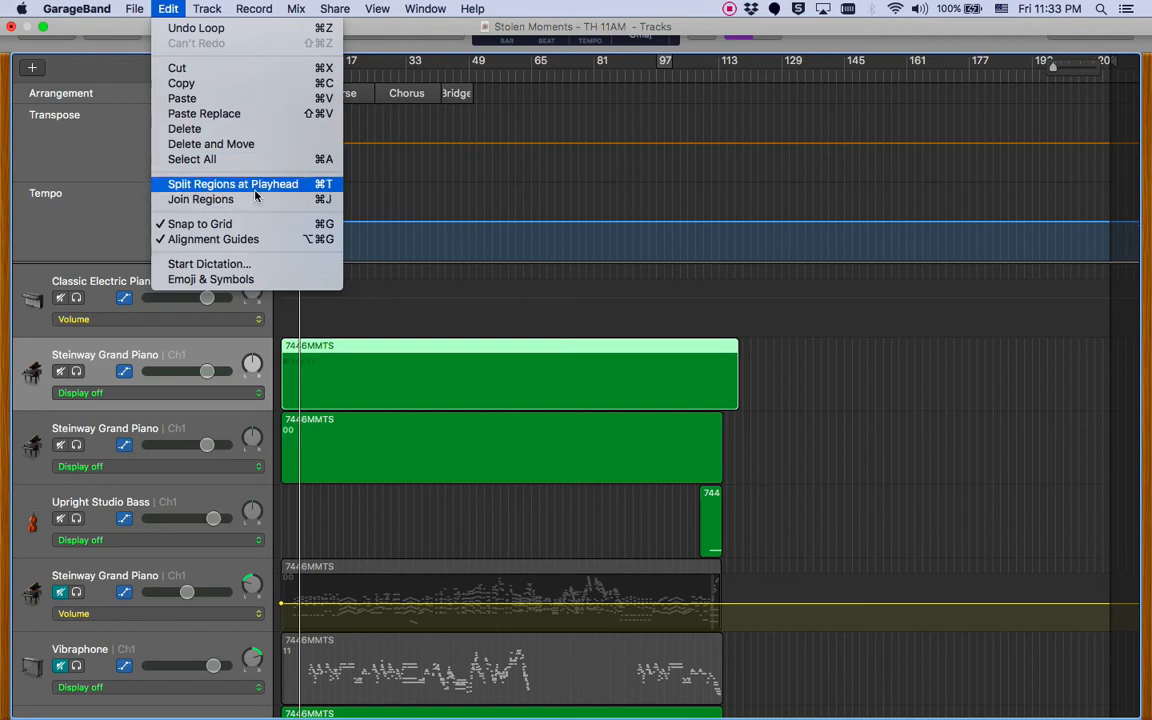
pyautogui.click(594, 80)
pyautogui.click(594, 76)
pyautogui.moveTo(1053, 68); pyautogui.dragTo(1094, 69)
pyautogui.moveTo(670, 303); pyautogui.dragTo(639, 371)
pyautogui.click(707, 491)
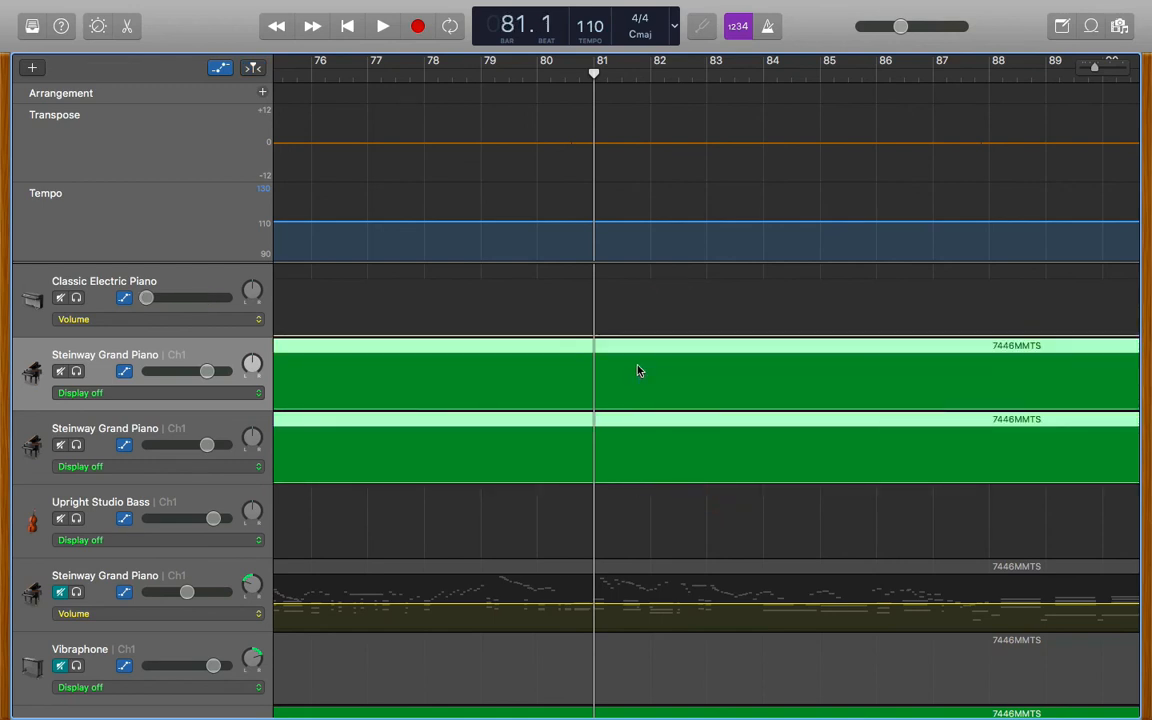
pyautogui.press('super+t')
# Split the same two Steinway Grand Piano regions again at bar 90
pyautogui.hscroll(10, 640, 372)
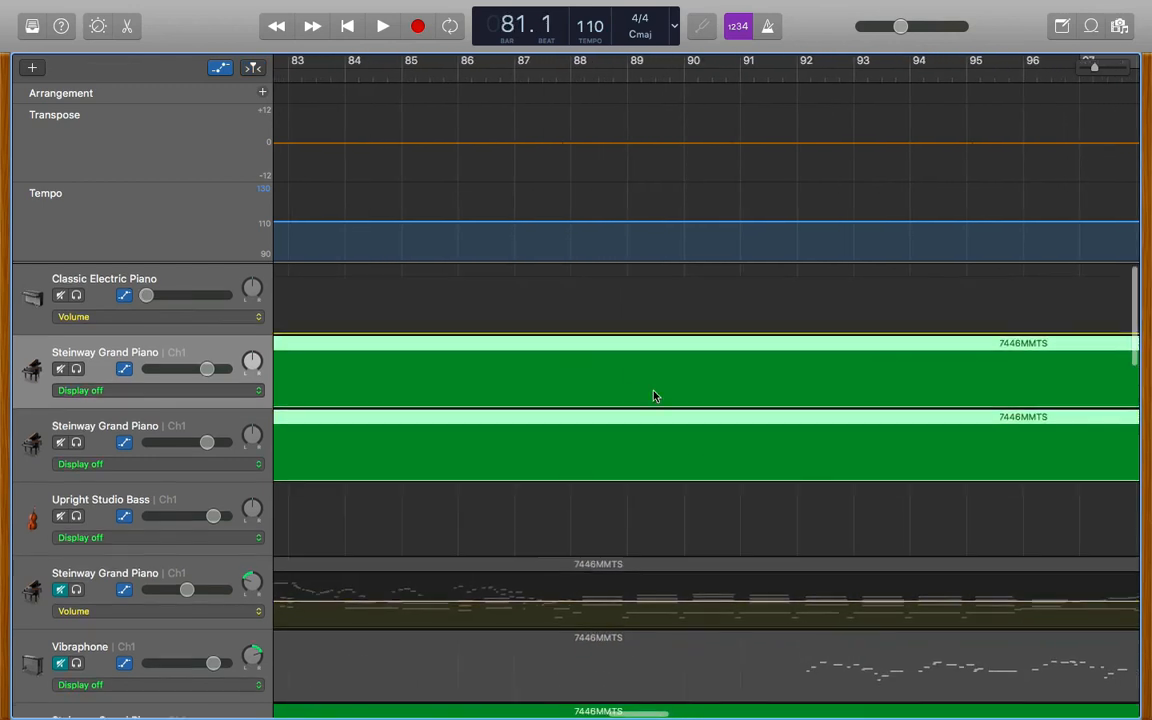
pyautogui.moveTo(712, 501); pyautogui.dragTo(694, 337)
pyautogui.click(682, 79)
pyautogui.press('super+t')
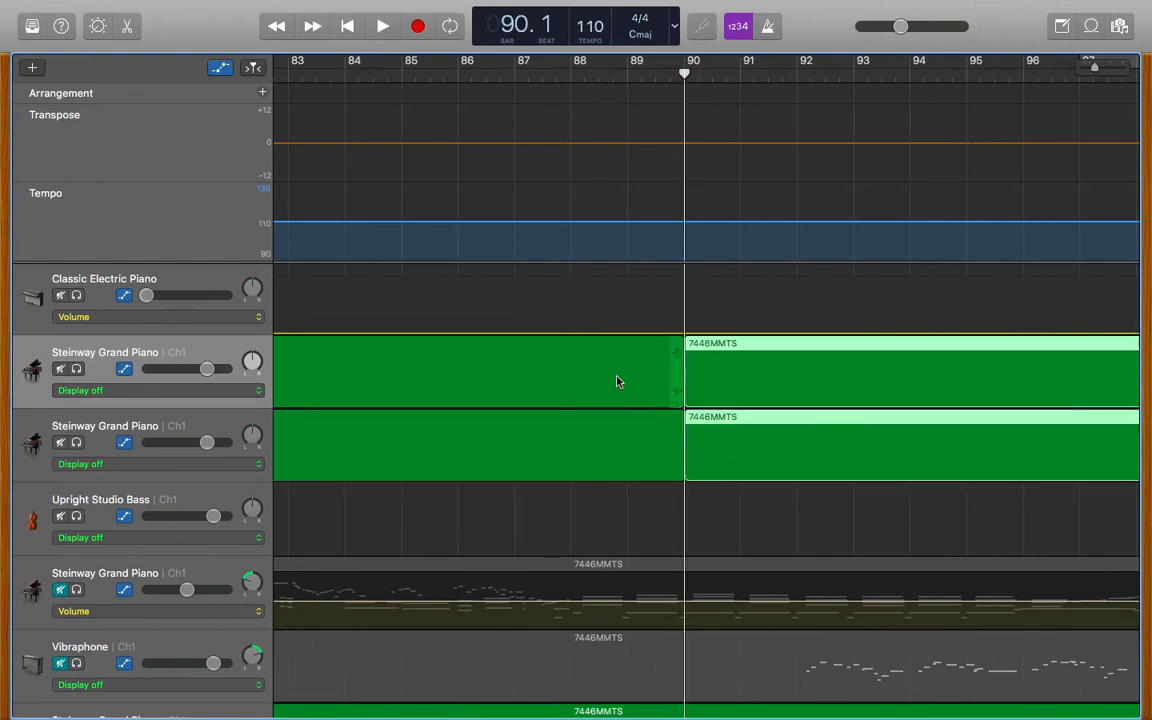
# Try deleting the two piano pieces between bars 81 and 90, and undo the deletion
pyautogui.hscroll(-10, 753, 416)
pyautogui.hscroll(1, 753, 421)
pyautogui.moveTo(777, 520); pyautogui.dragTo(781, 398)
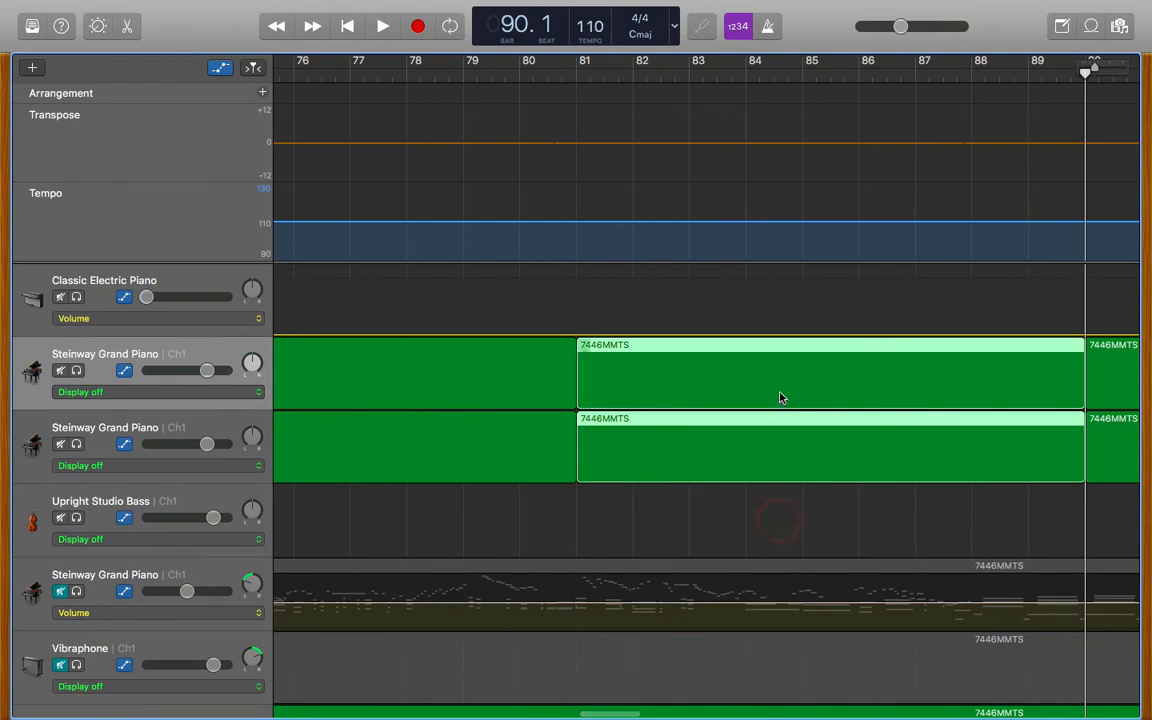
pyautogui.press('Delete')
pyautogui.press('super+z')
# Try joining all split pieces of both Steinway Grand Piano tracks at once with Join Regions, and undo the join
pyautogui.hscroll(4, 817, 399)
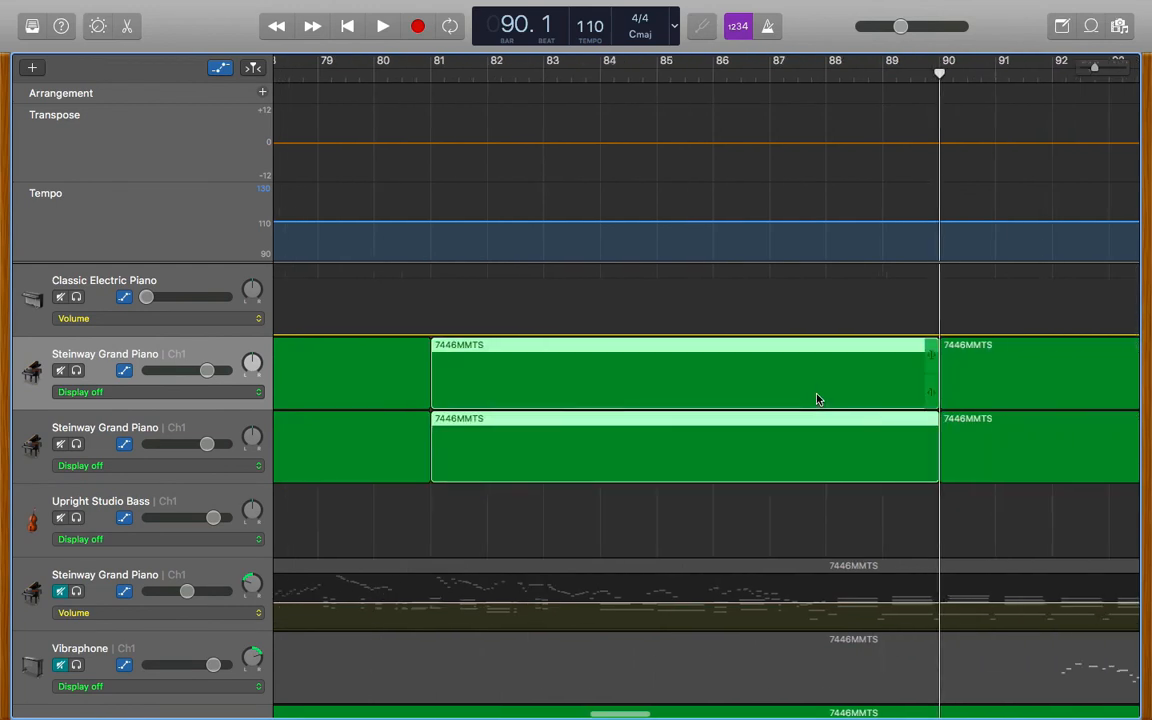
pyautogui.hscroll(1, 728, 393)
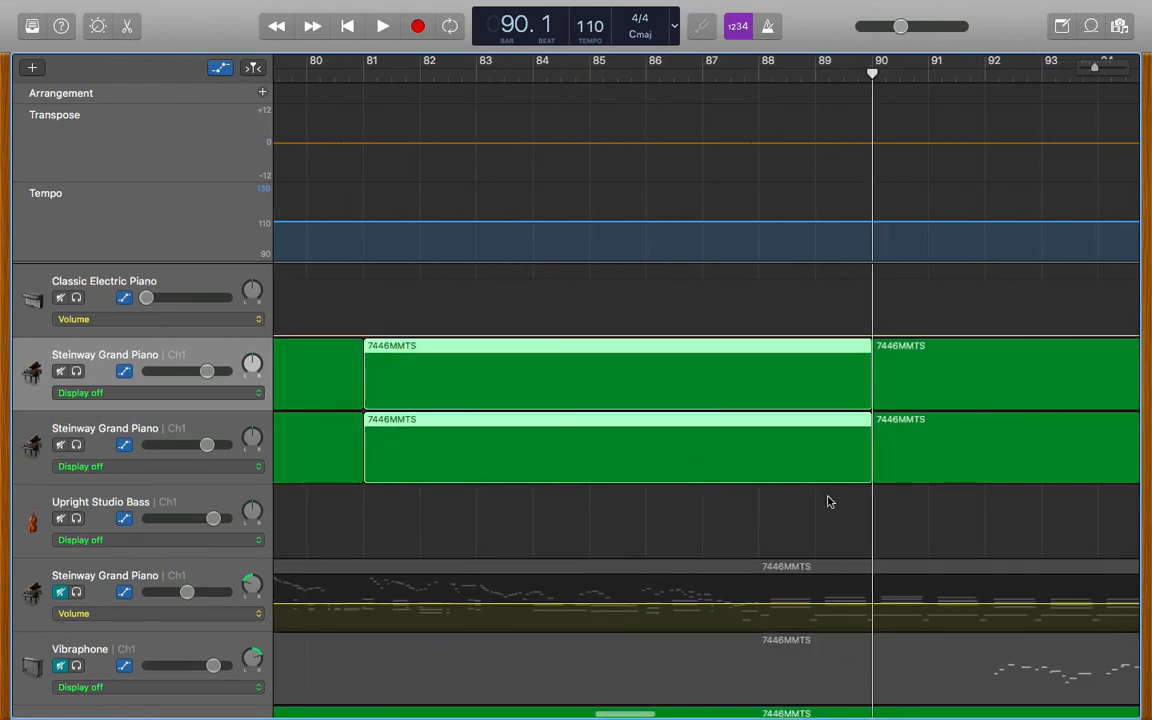
pyautogui.click(896, 500)
pyautogui.moveTo(370, 368); pyautogui.dragTo(327, 366)
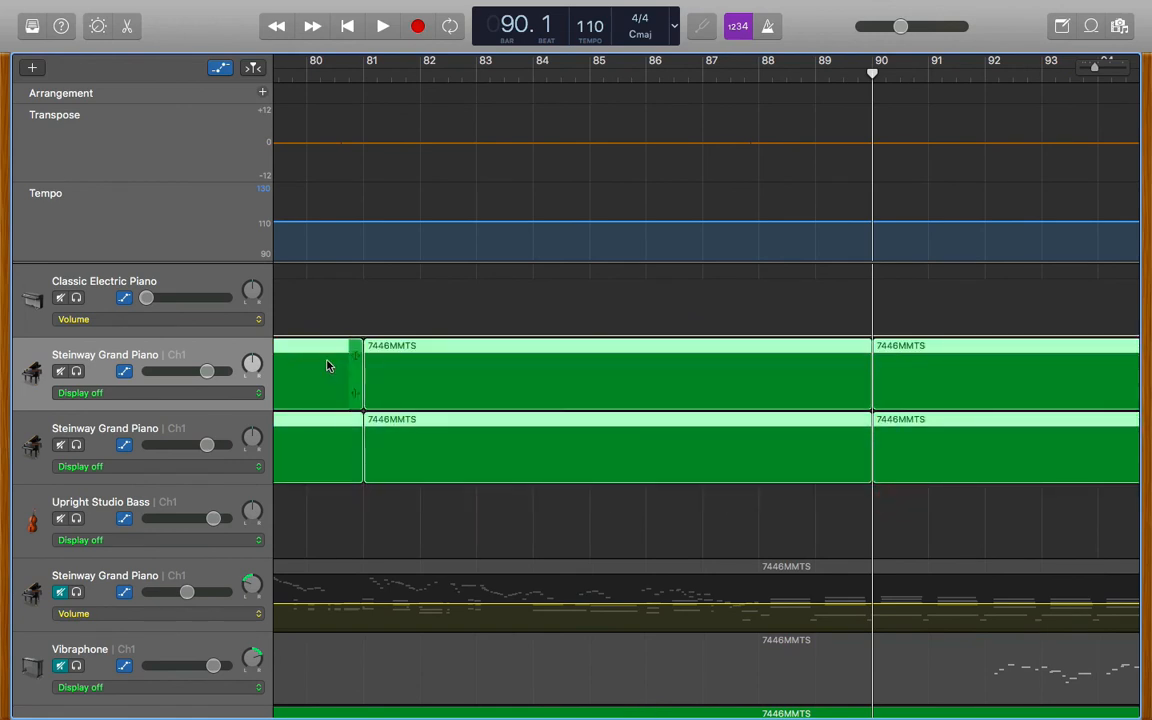
pyautogui.press('super+j')
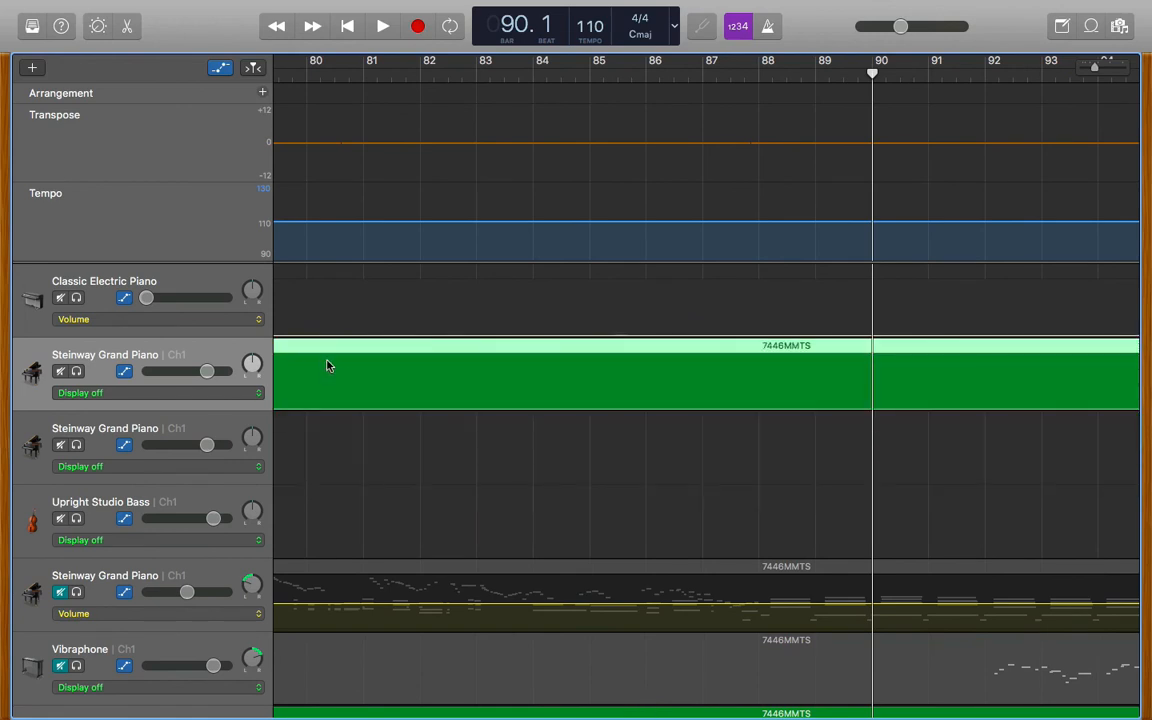
pyautogui.press('super+z')
pyautogui.click(198, 8)
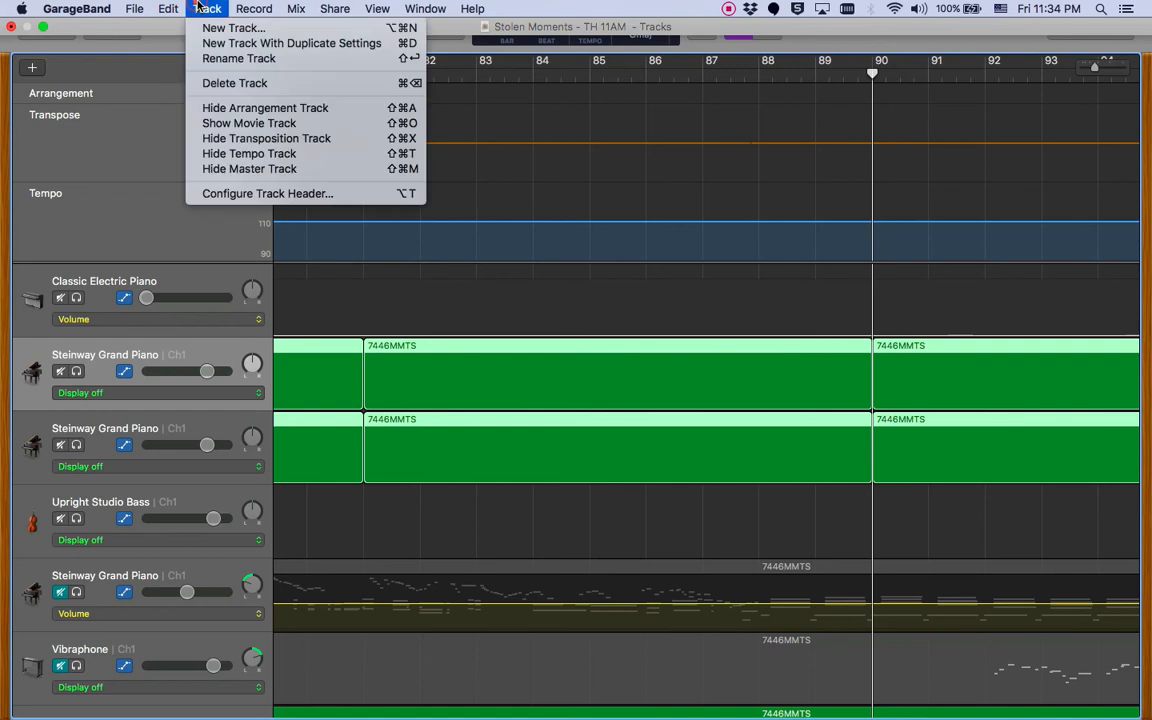
pyautogui.moveTo(162, 8)
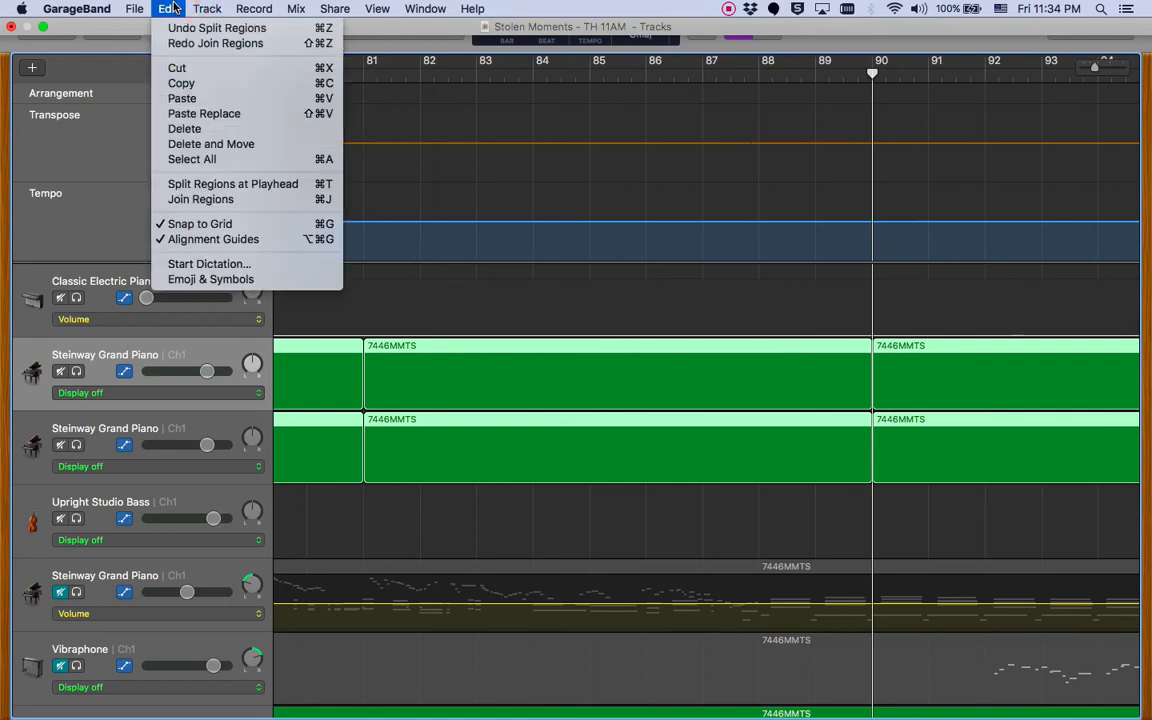
pyautogui.click(214, 200)
pyautogui.press('super+z')
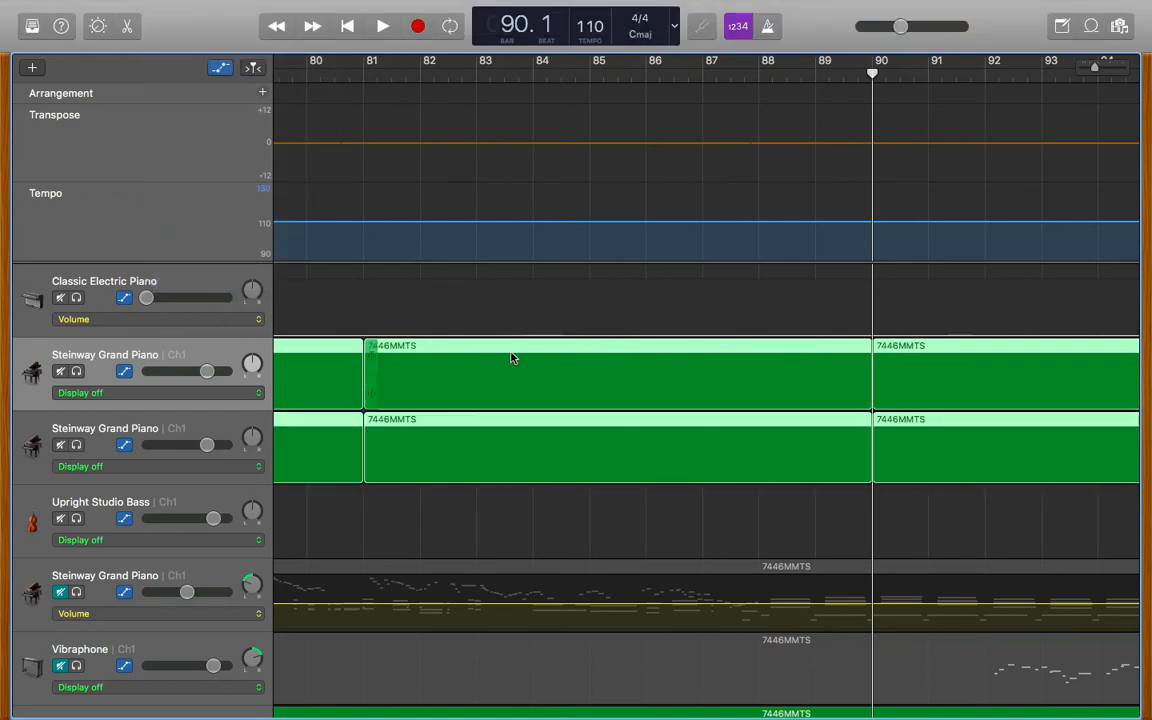
# Join the three pieces of the first Steinway Grand Piano track into one region, and do the same separately on the second
pyautogui.click(609, 527)
pyautogui.click(361, 388)
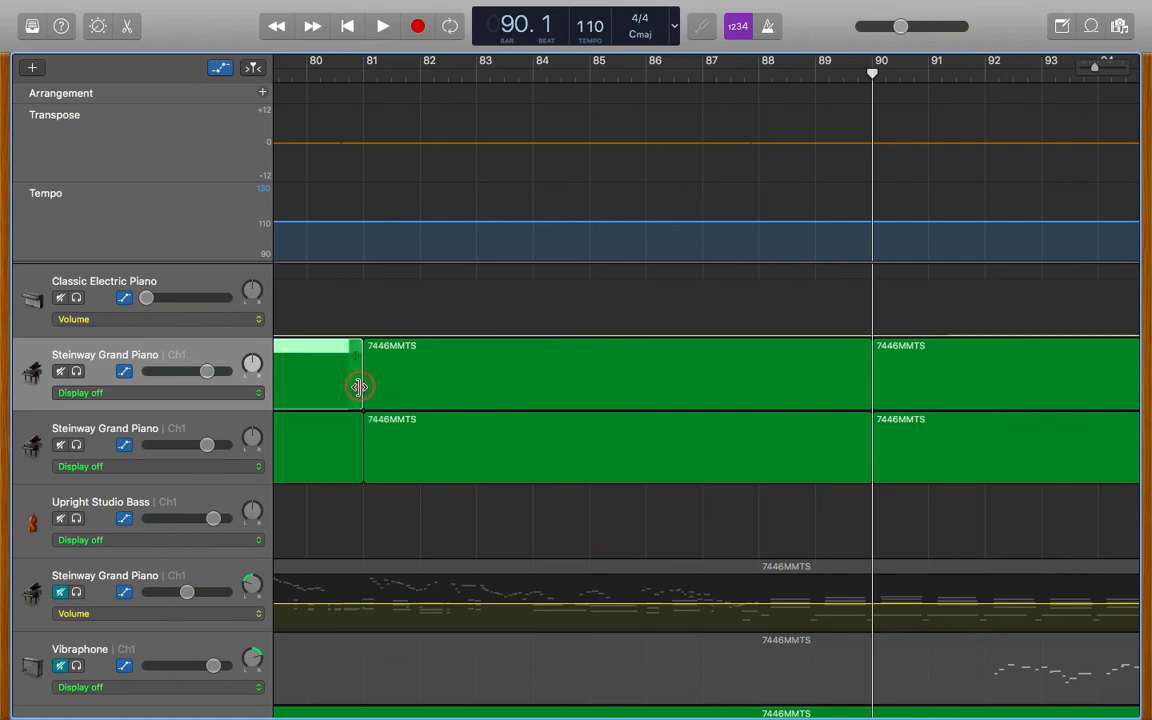
pyautogui.keyDown('shift'); pyautogui.click(930, 366); pyautogui.keyUp('shift')
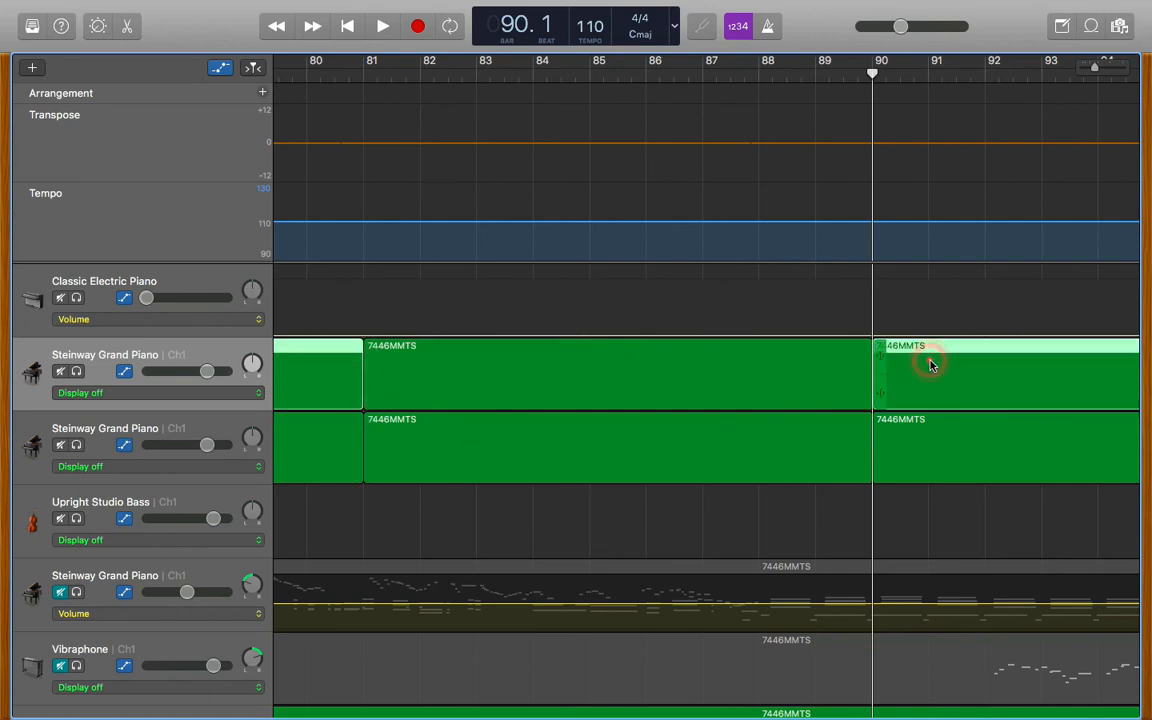
pyautogui.keyDown('shift'); pyautogui.click(790, 352); pyautogui.keyUp('shift')
pyautogui.moveTo(250, 5)
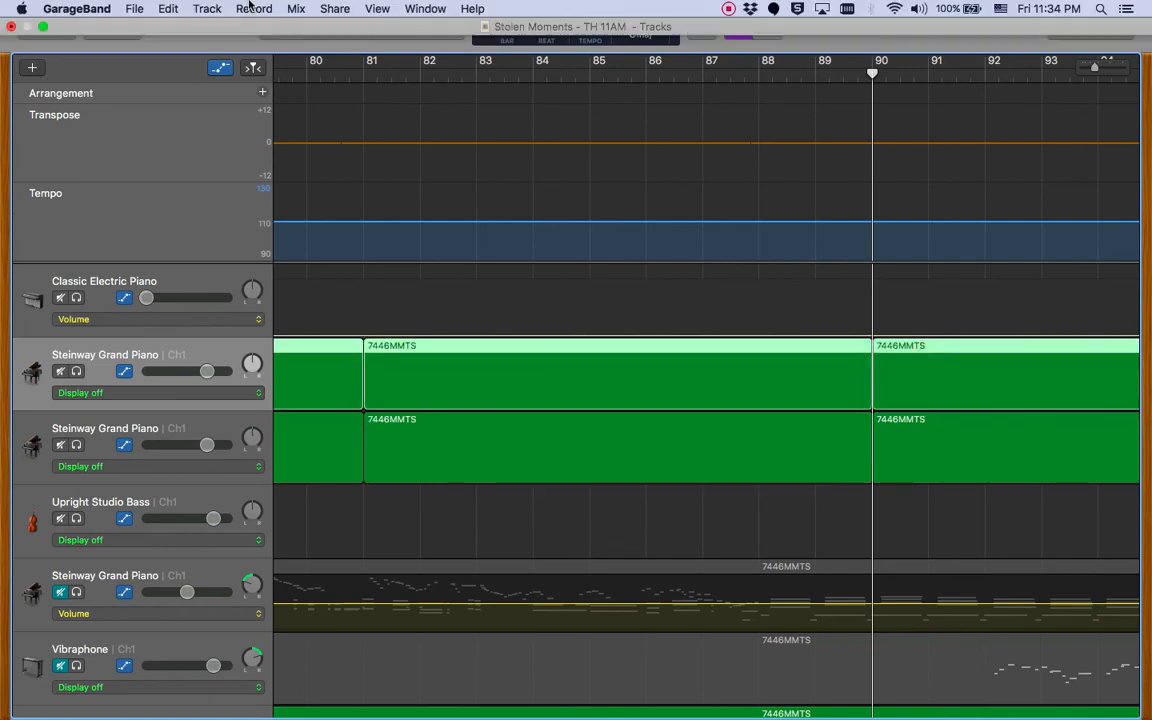
pyautogui.click(168, 8)
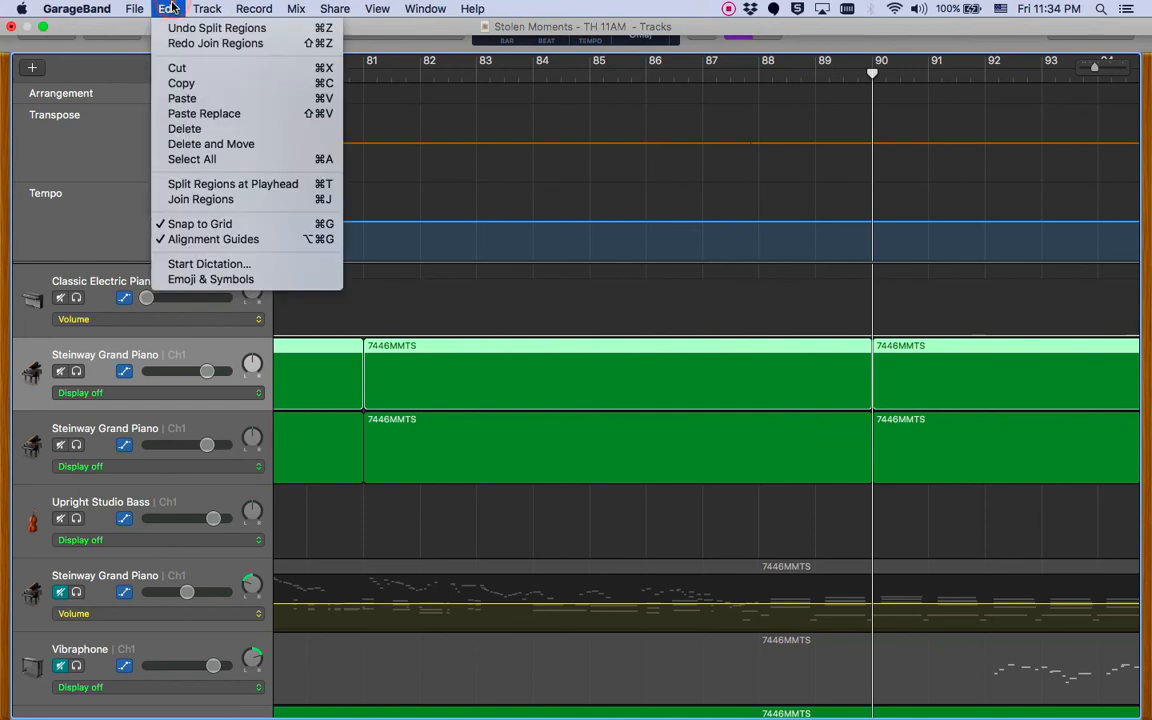
pyautogui.click(215, 198)
pyautogui.moveTo(349, 501); pyautogui.dragTo(895, 455)
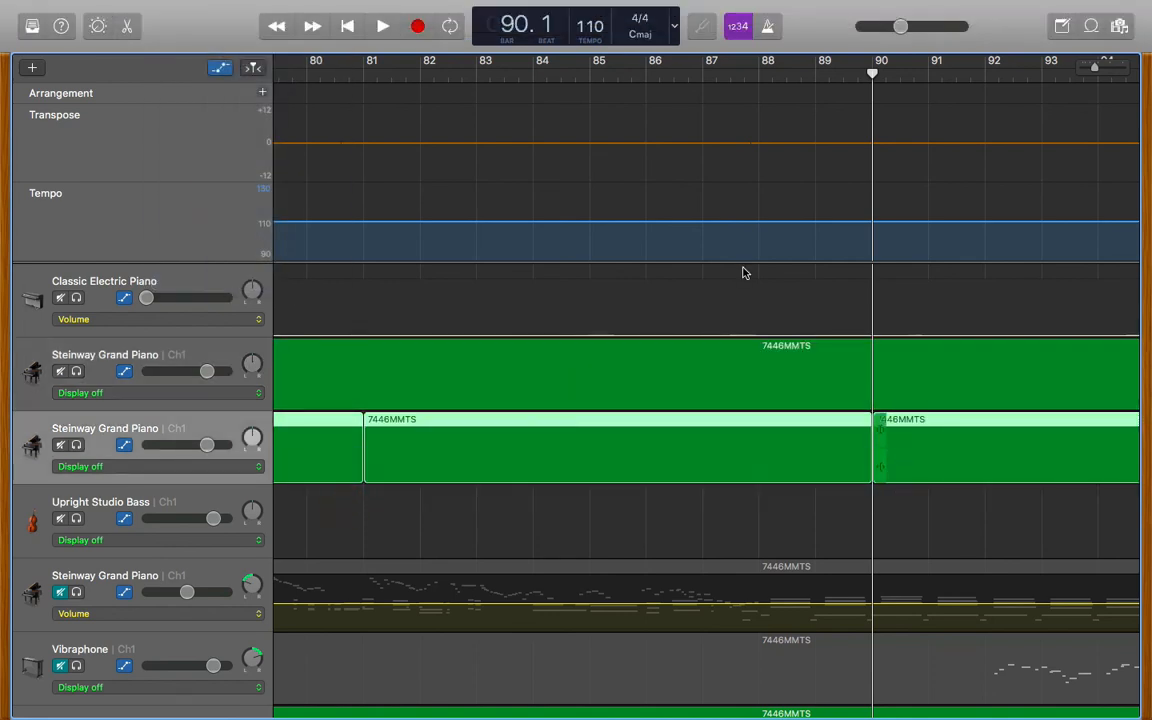
pyautogui.click(171, 8)
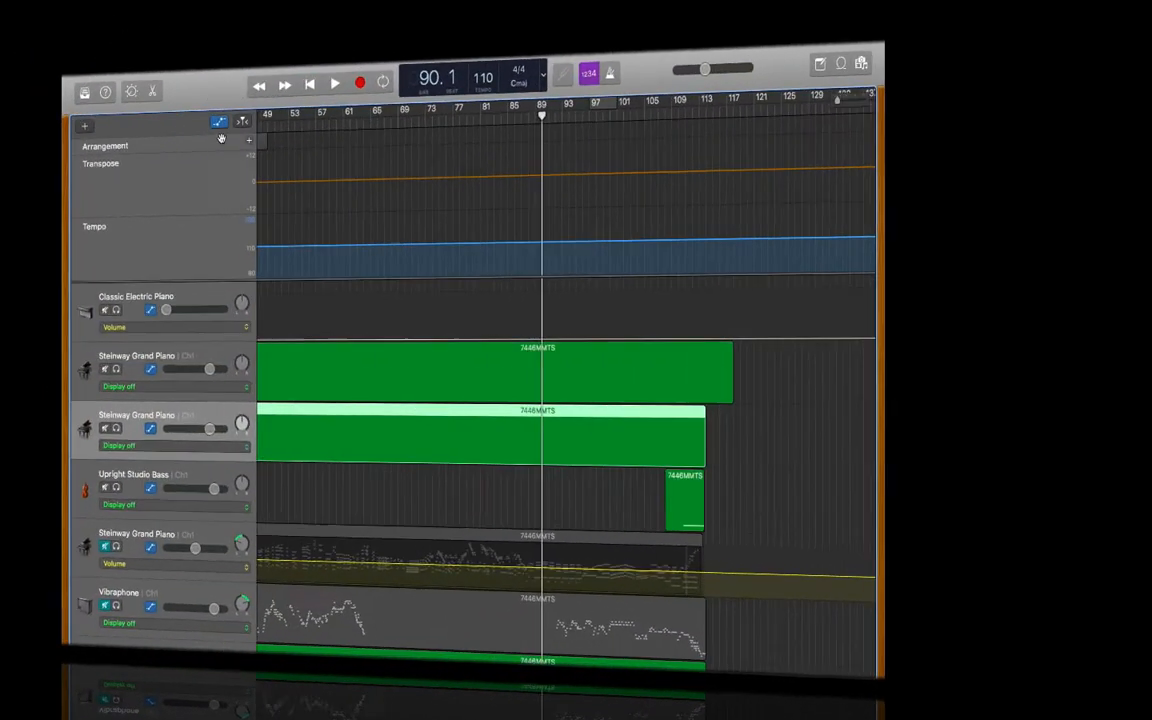
# Hide the track automation and examine the recorded Stolen Moments audio tracks around bars 73 to 113
pyautogui.hscroll(3, 436, 248)
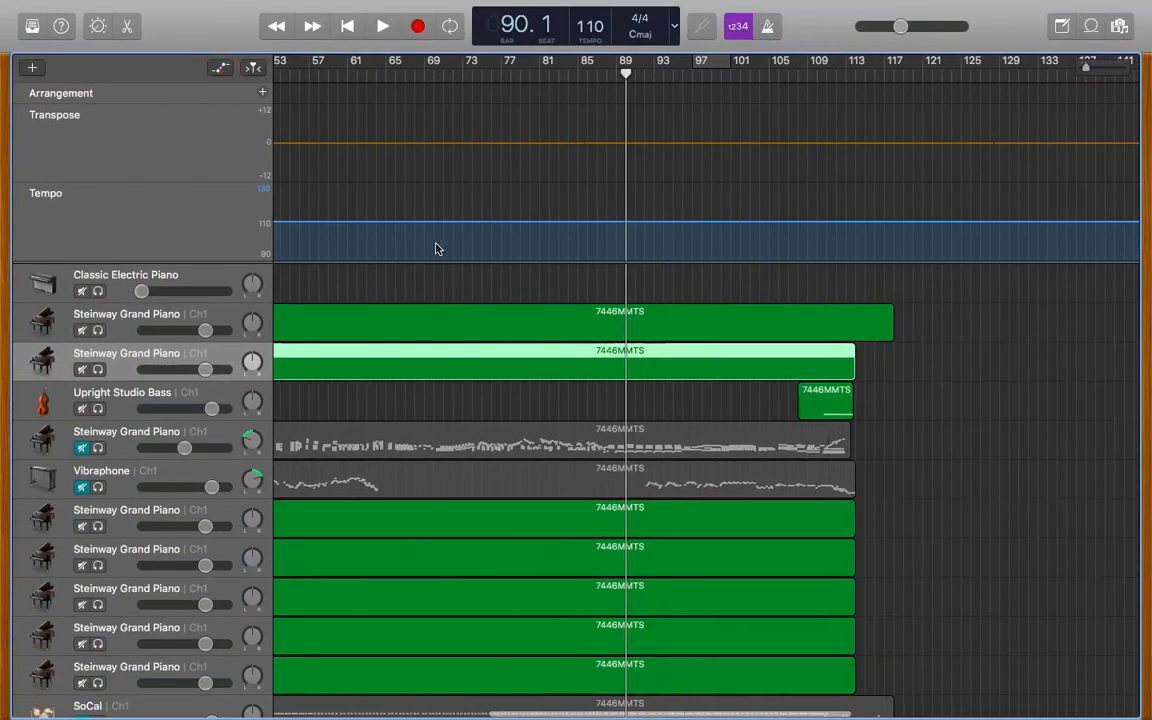
pyautogui.scroll(-5, 632, 320)
pyautogui.scroll(4, 634, 325)
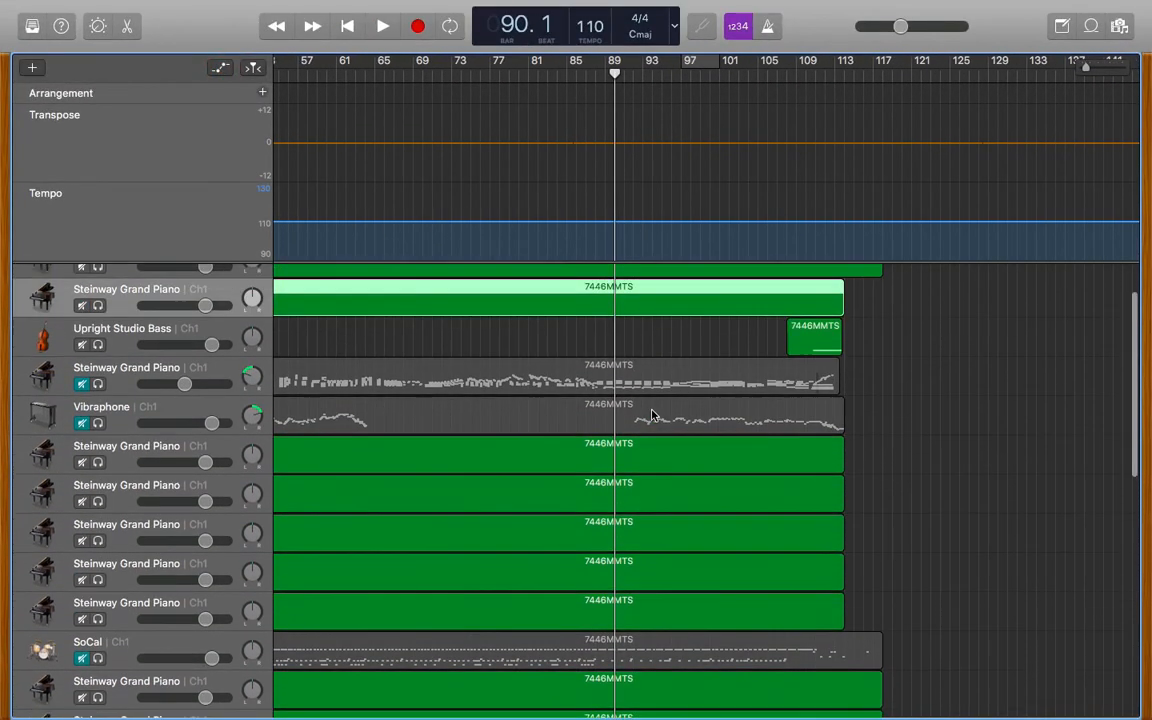
pyautogui.scroll(-5, 632, 401)
pyautogui.hscroll(-2, 632, 401)
pyautogui.scroll(-10, 632, 401)
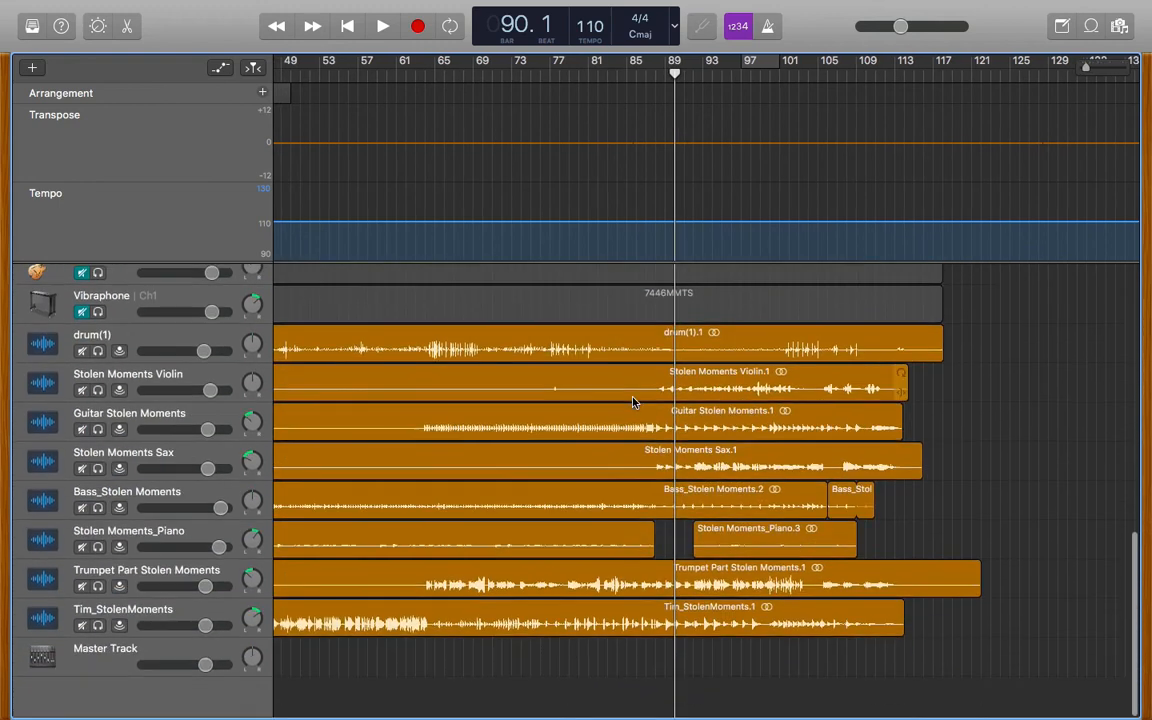
pyautogui.hscroll(3, 684, 475)
pyautogui.hscroll(1, 684, 475)
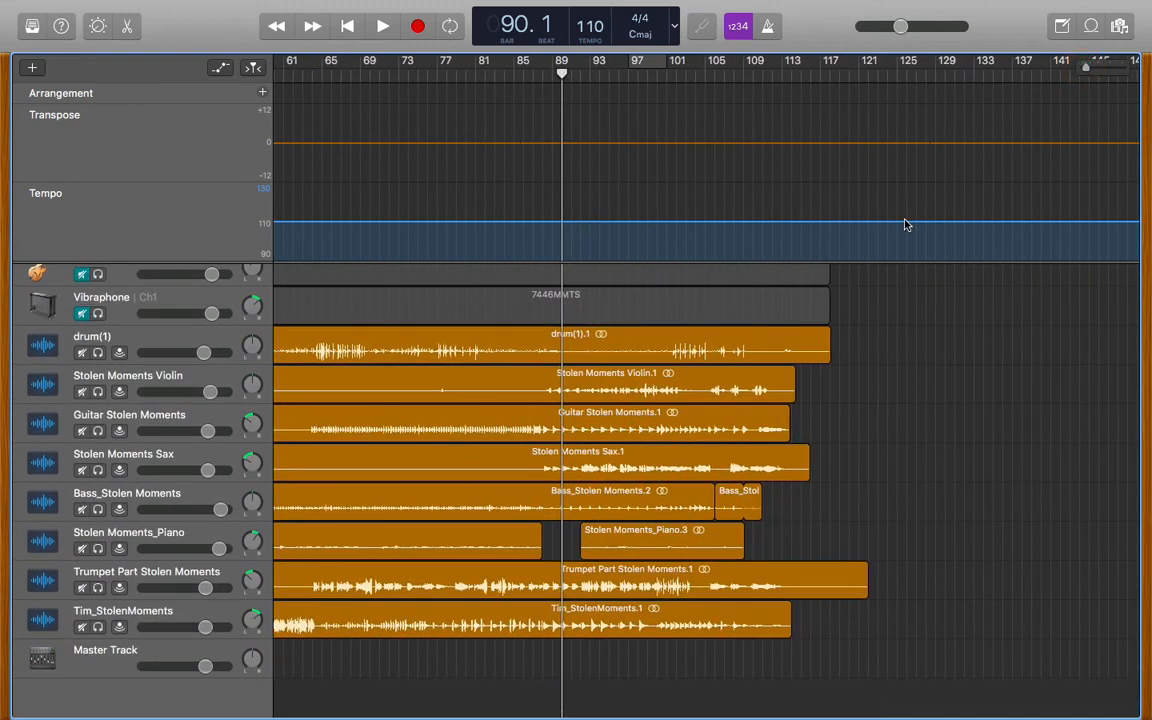
pyautogui.hscroll(-2, 905, 225)
pyautogui.moveTo(1084, 69); pyautogui.dragTo(1089, 70)
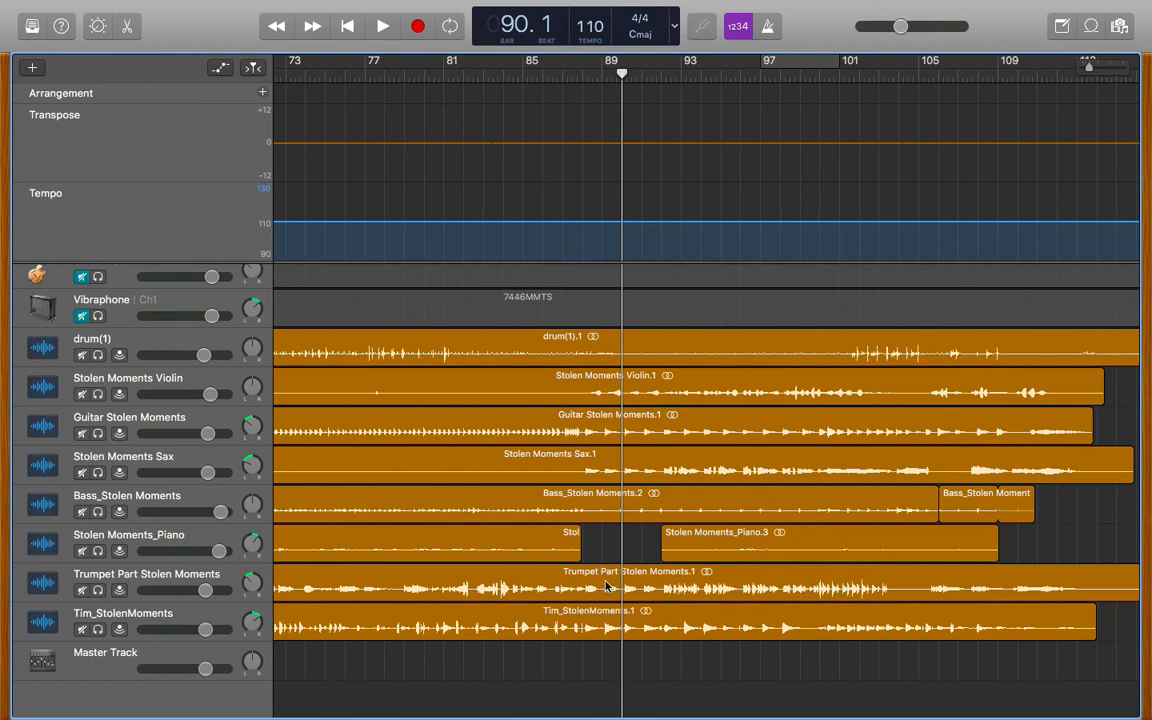
pyautogui.click(543, 72)
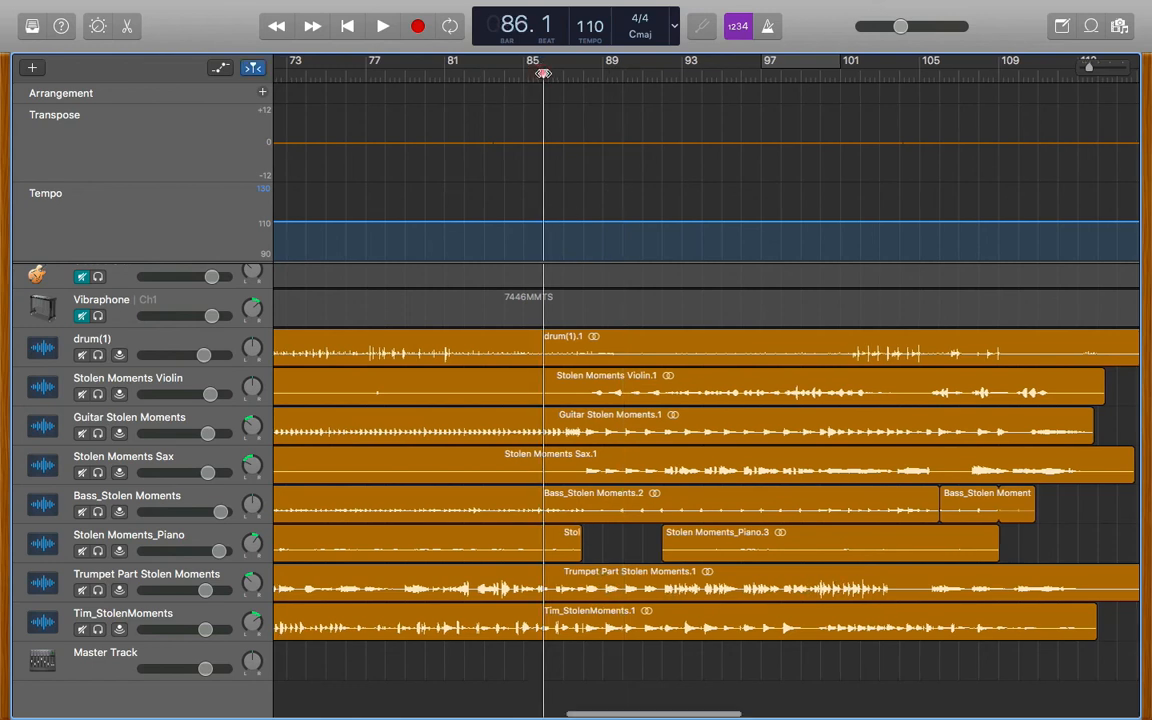
pyautogui.click(97, 629)
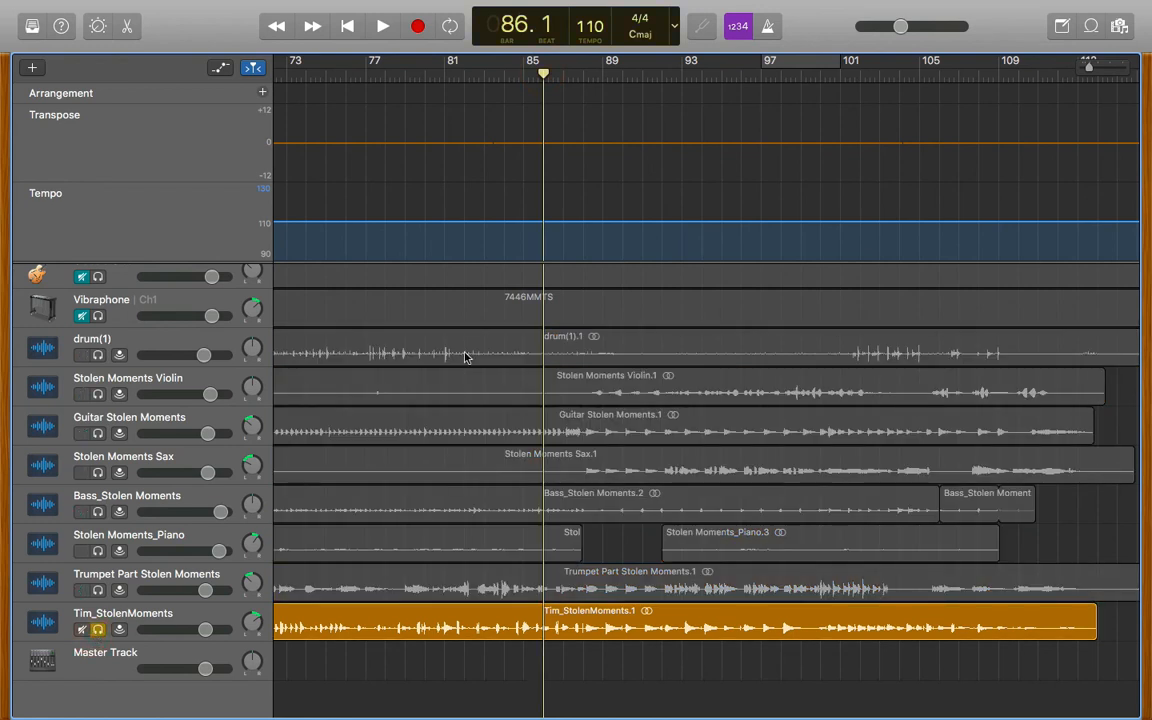
pyautogui.click(91, 630)
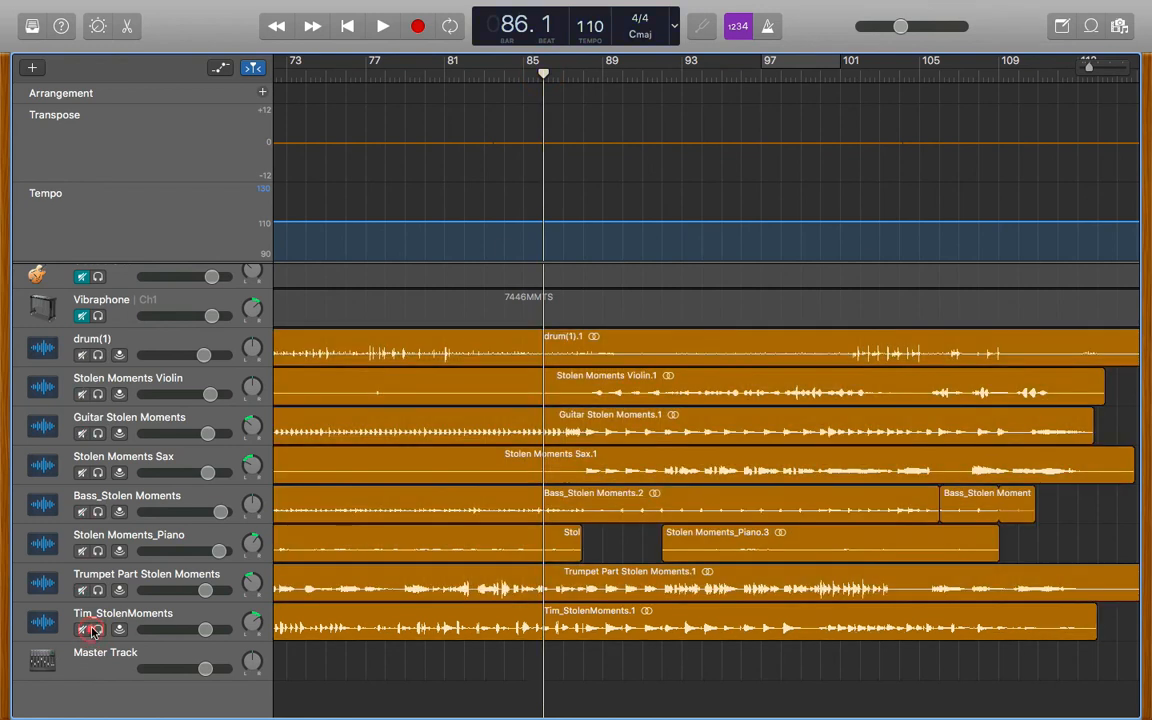
# Solo the Trumpet Part Stolen Moments track and play it briefly from about bar 85 with the metronome turned on
pyautogui.click(97, 590)
pyautogui.click(533, 90)
pyautogui.press('space')
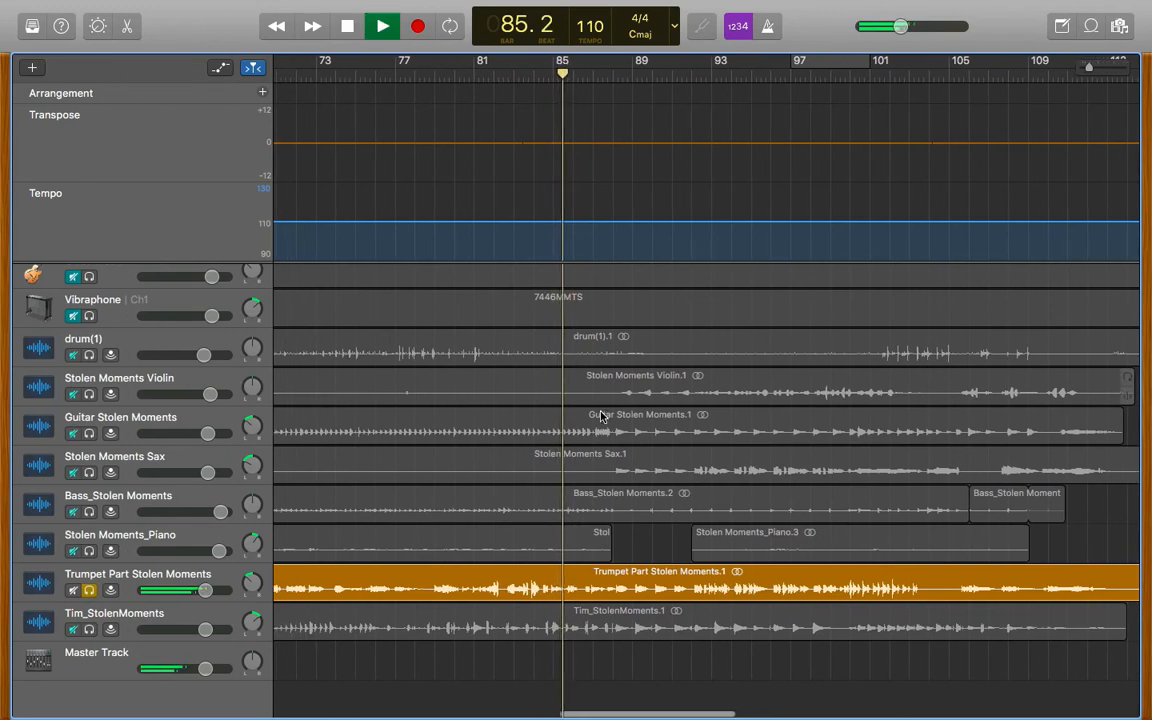
pyautogui.click(768, 27)
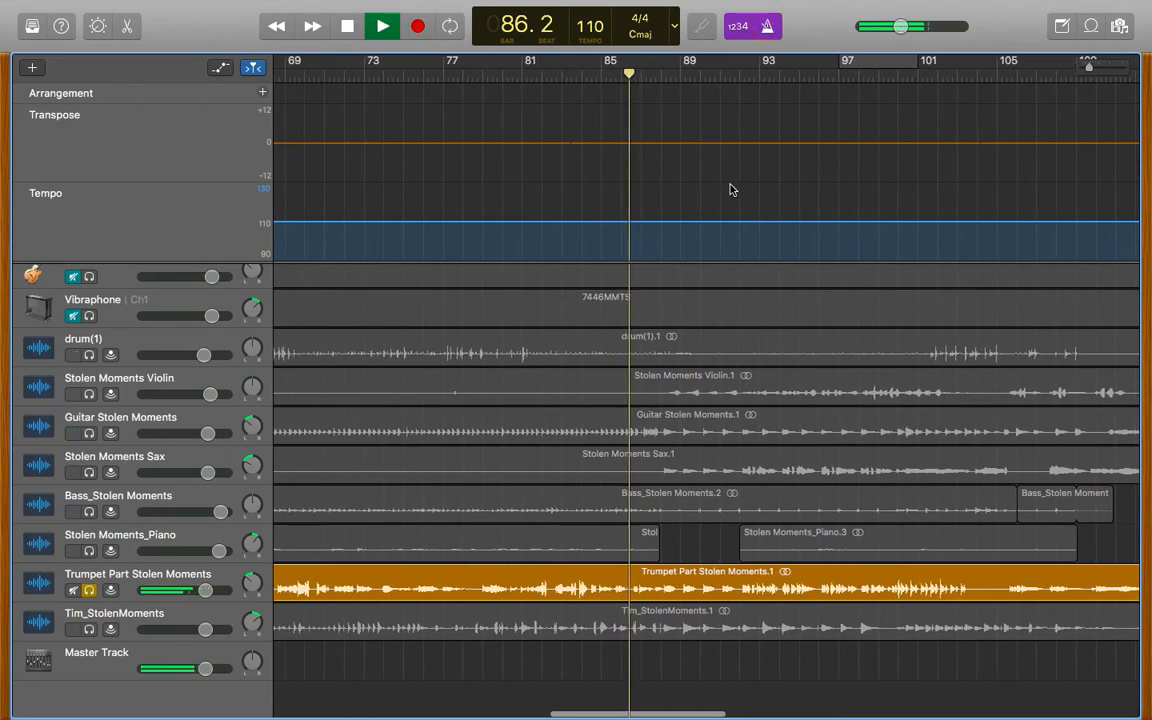
pyautogui.press('space')
# Split the Trumpet Part Stolen Moments region at bar 85, beat 2
pyautogui.click(628, 76)
pyautogui.scroll(10, 630, 553)
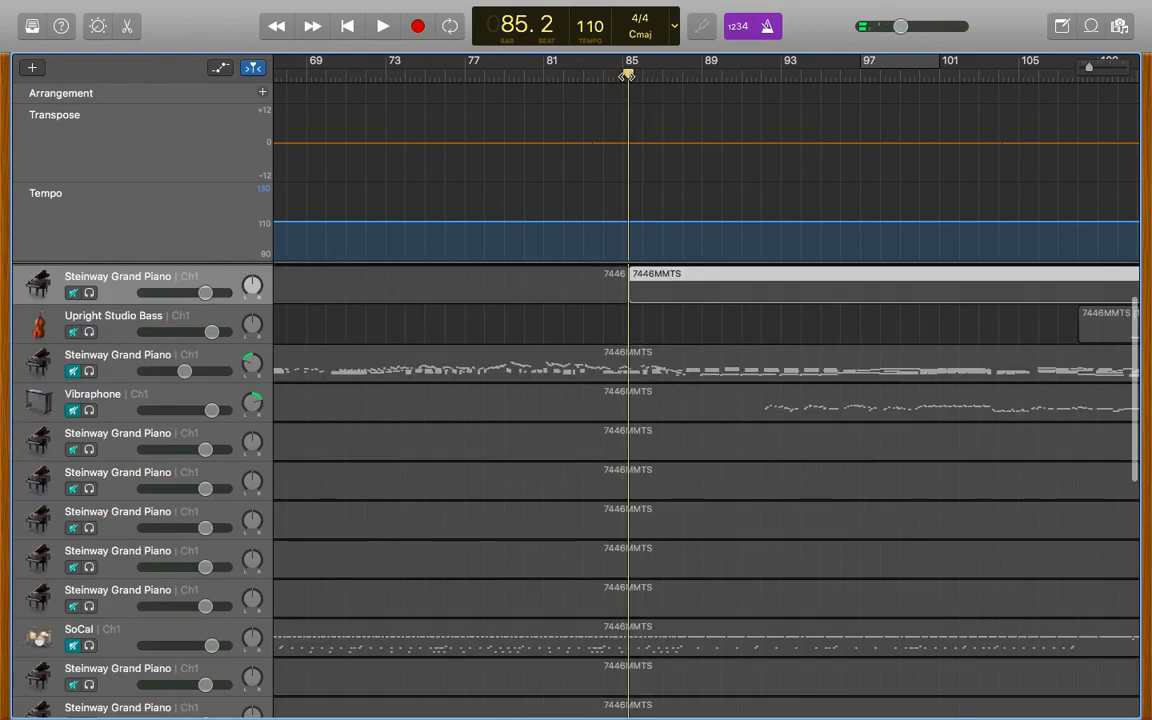
pyautogui.scroll(-10, 630, 553)
pyautogui.scroll(-1, 630, 553)
pyautogui.click(632, 550)
pyautogui.click(643, 583)
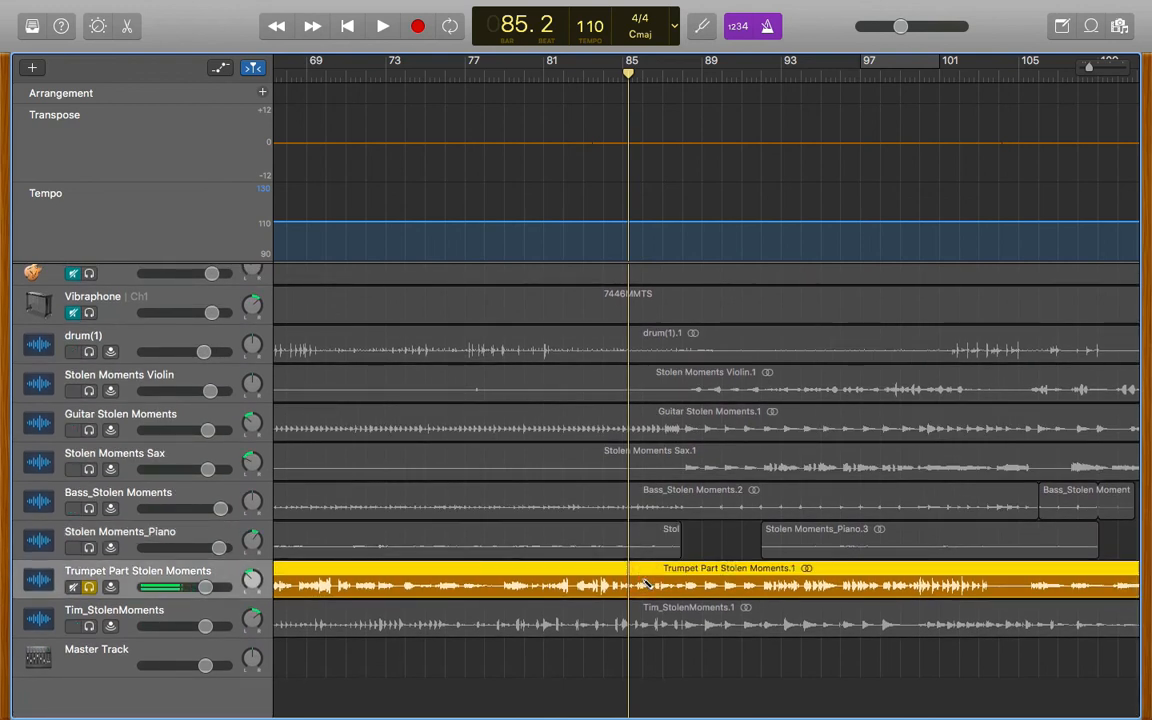
pyautogui.press('super+t')
# Split the trumpet region again at bar 97 and select the piece between bars 85 and 97
pyautogui.hscroll(5, 667, 583)
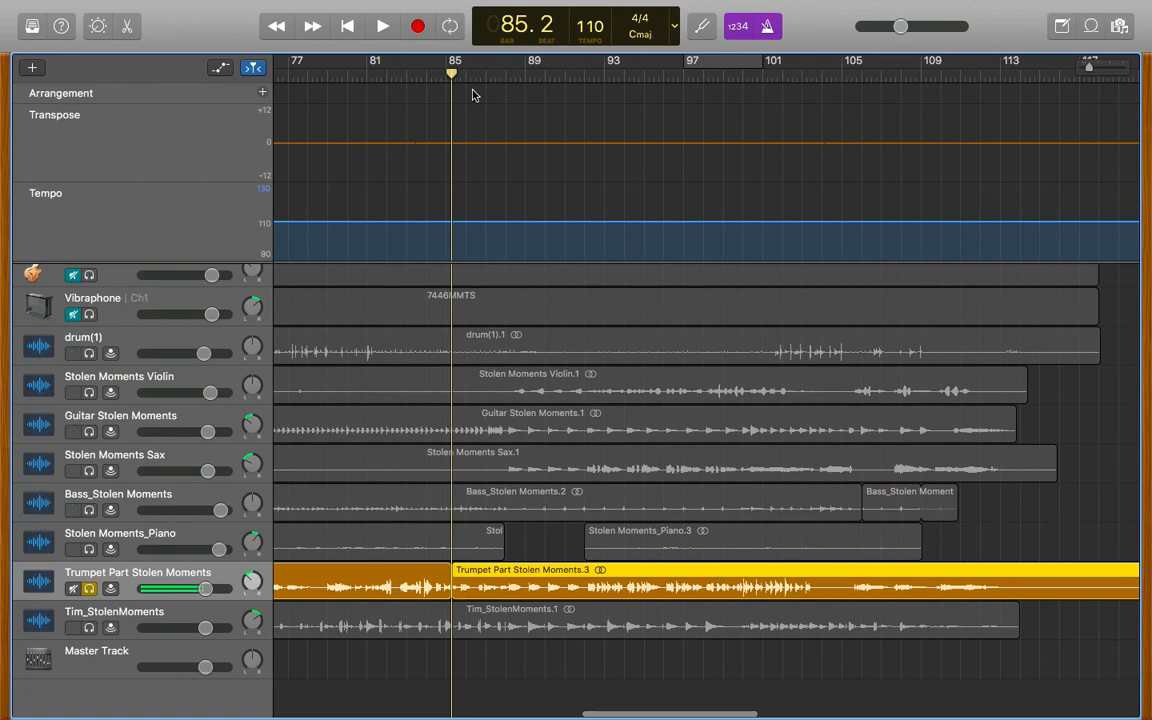
pyautogui.click(682, 74)
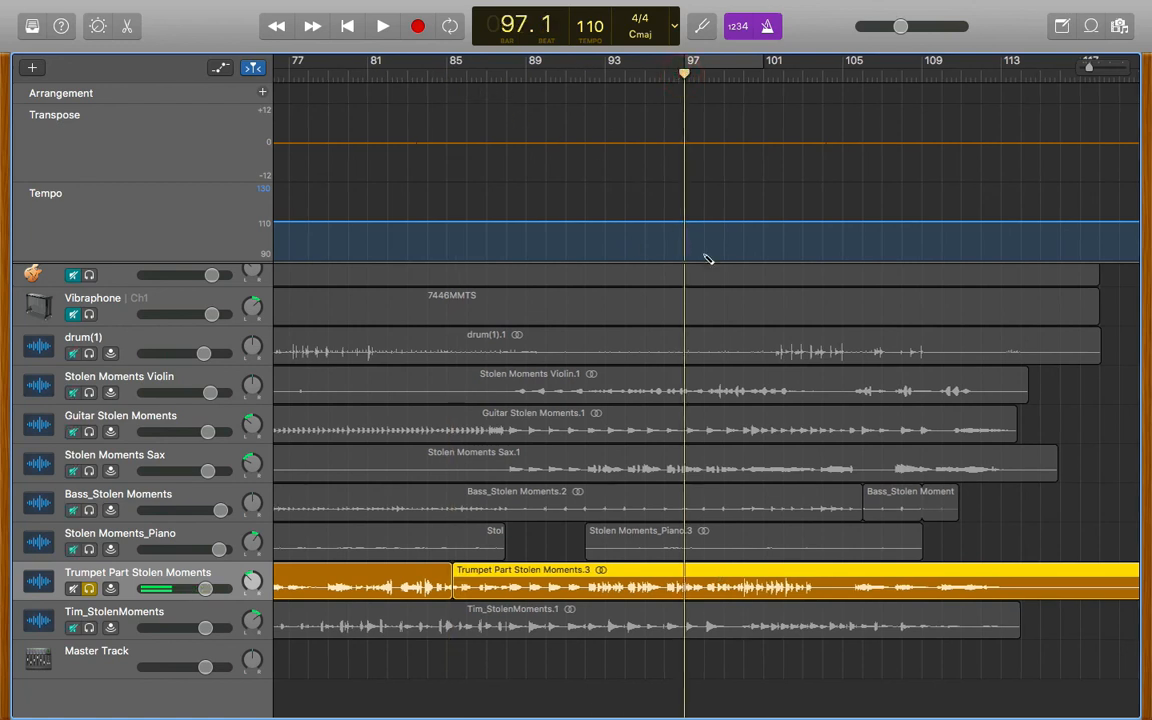
pyautogui.press('super+t')
pyautogui.hscroll(2, 588, 547)
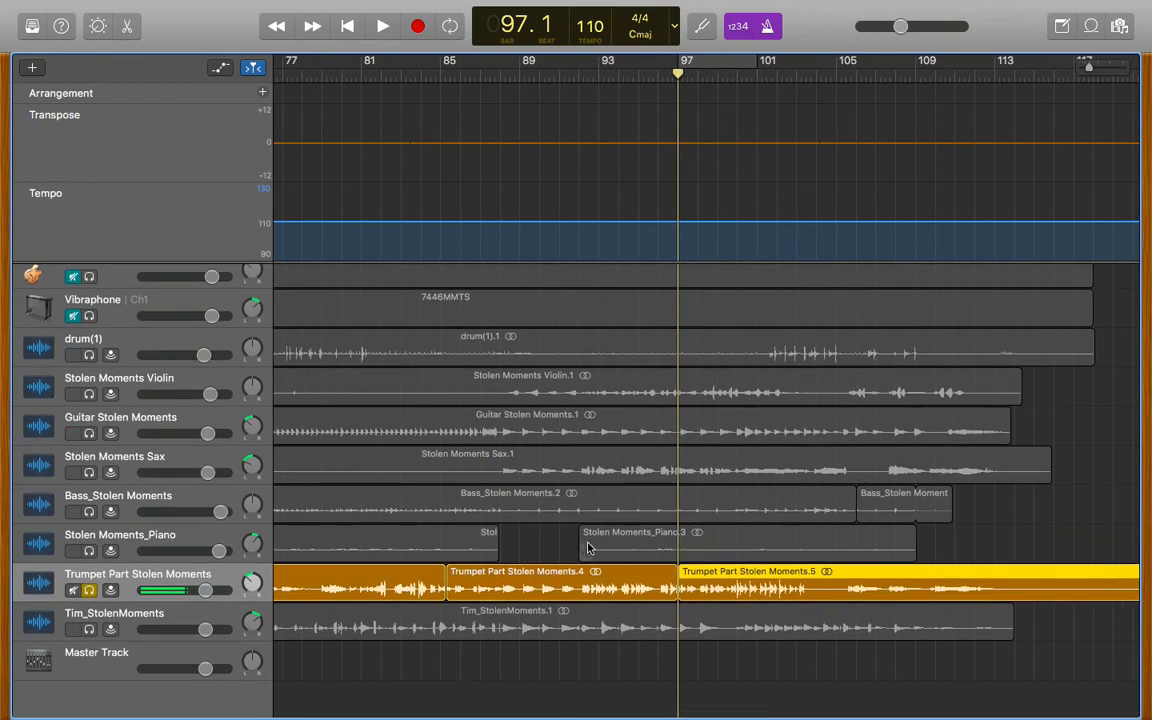
pyautogui.click(614, 575)
pyautogui.hscroll(10, 690, 570)
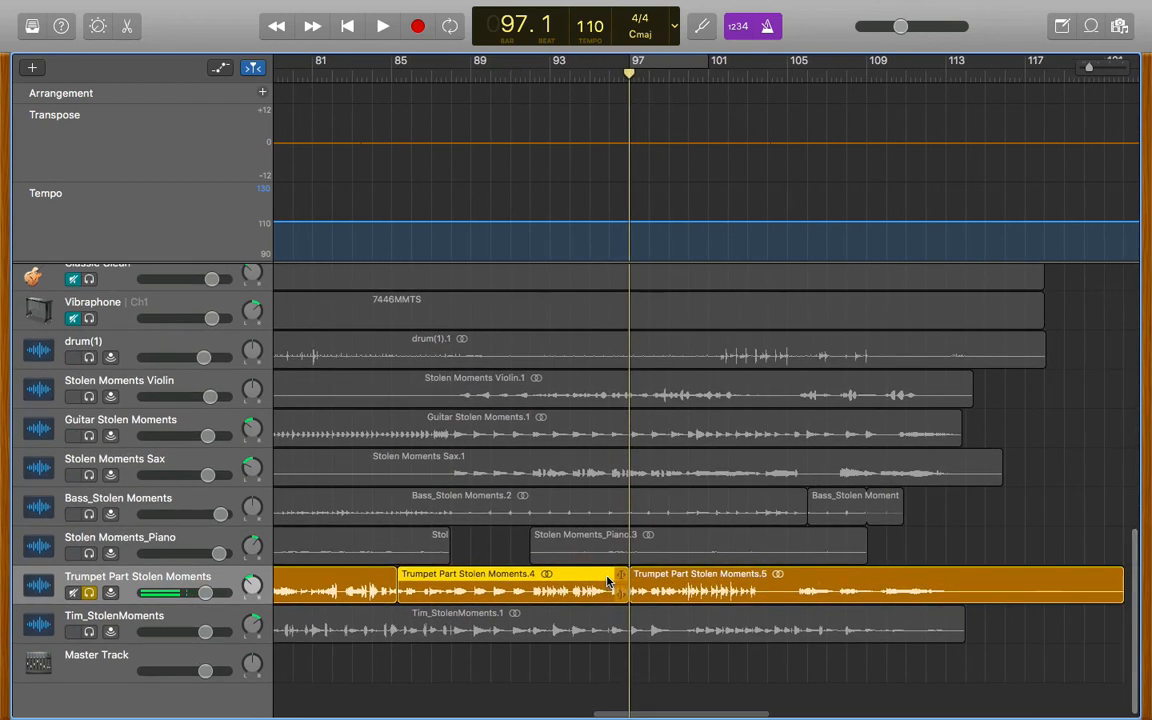
# Shorten the trumpet region that starts at bar 97 so that it ends at about bar 105
pyautogui.moveTo(689, 599); pyautogui.dragTo(366, 604)
pyautogui.hscroll(-6, 389, 538)
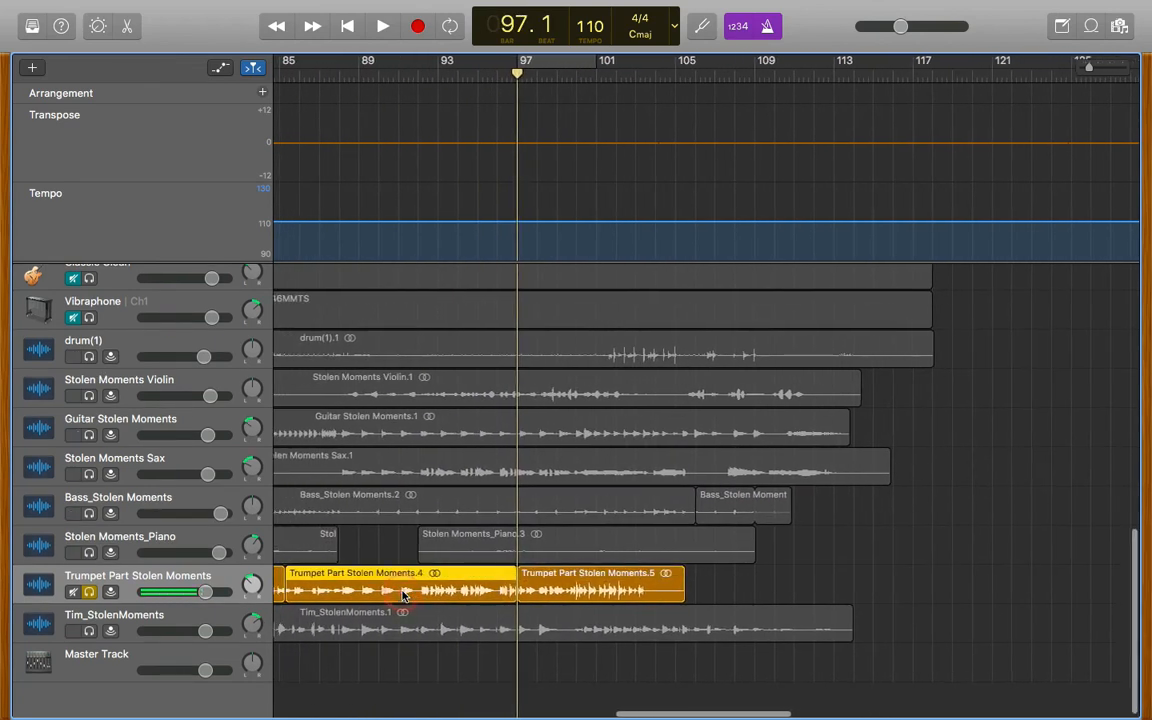
# Copy the trumpet pieces starting at bars 85 and 97 further along the same track, back to back from about bar 106
pyautogui.hscroll(-1, 403, 594)
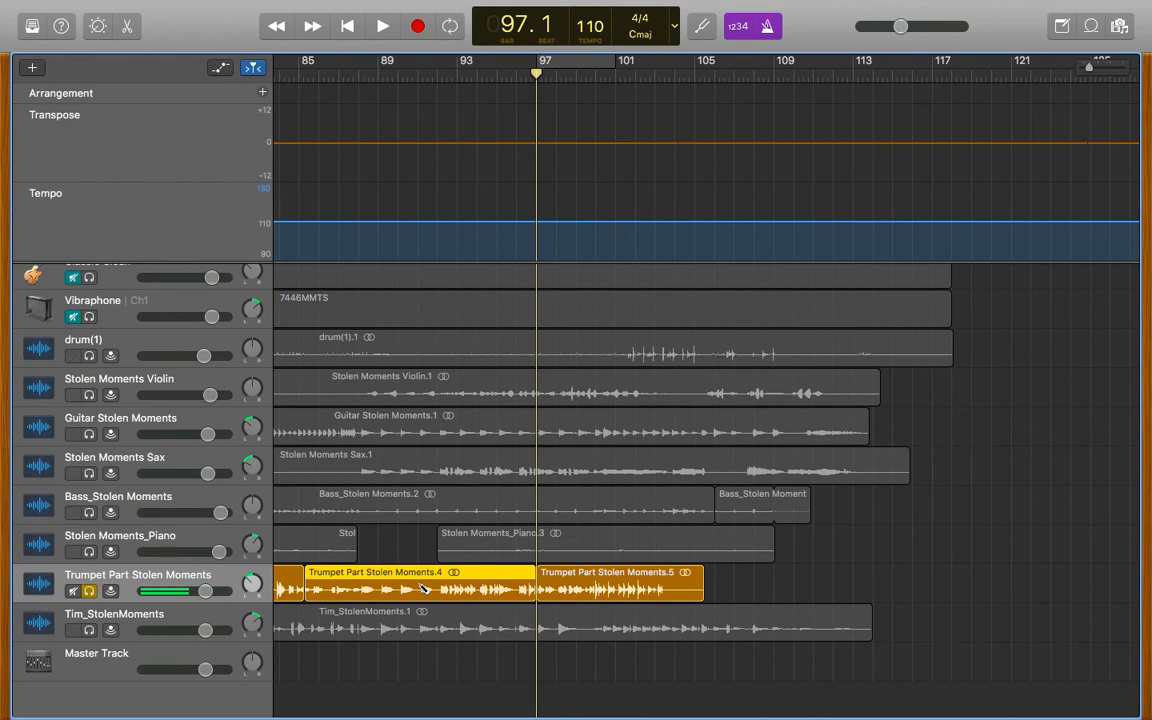
pyautogui.moveTo(421, 589); pyautogui.dragTo(830, 582)
pyautogui.hscroll(5, 790, 583)
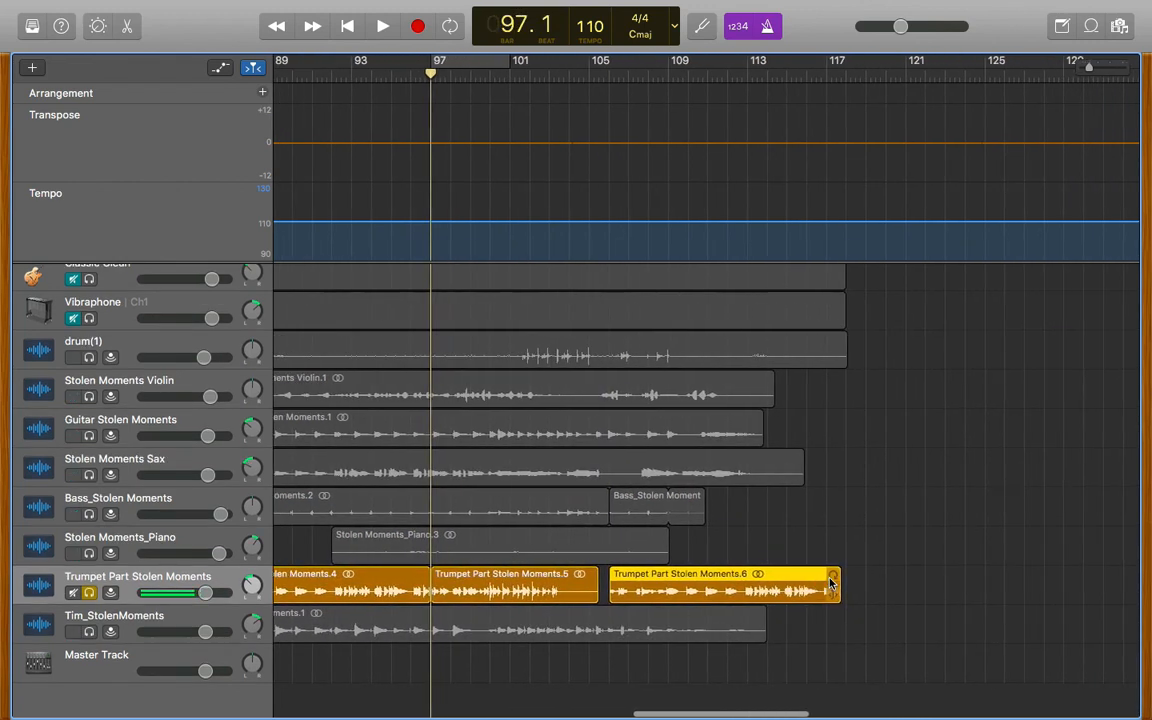
pyautogui.moveTo(813, 573)
pyautogui.mouseDown()
pyautogui.moveTo(1031, 584)
pyautogui.moveTo(818, 574)
pyautogui.mouseUp()
pyautogui.hscroll(-3, 545, 598)
pyautogui.click(545, 598)
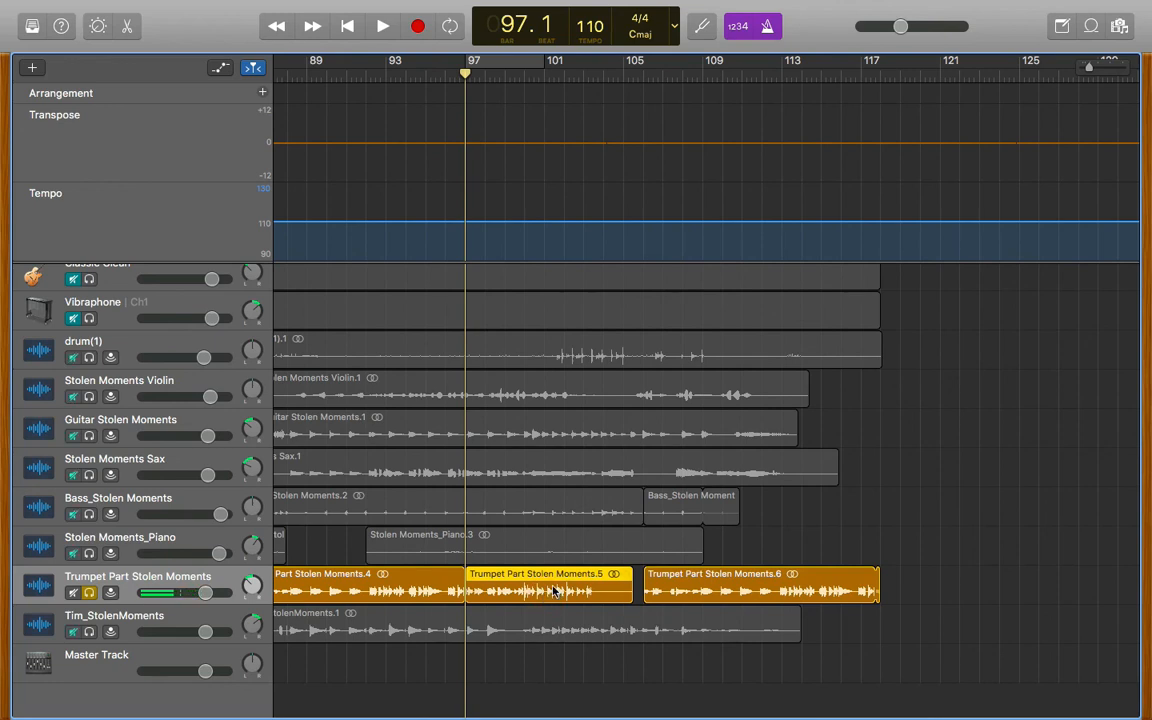
pyautogui.moveTo(546, 587); pyautogui.dragTo(957, 595)
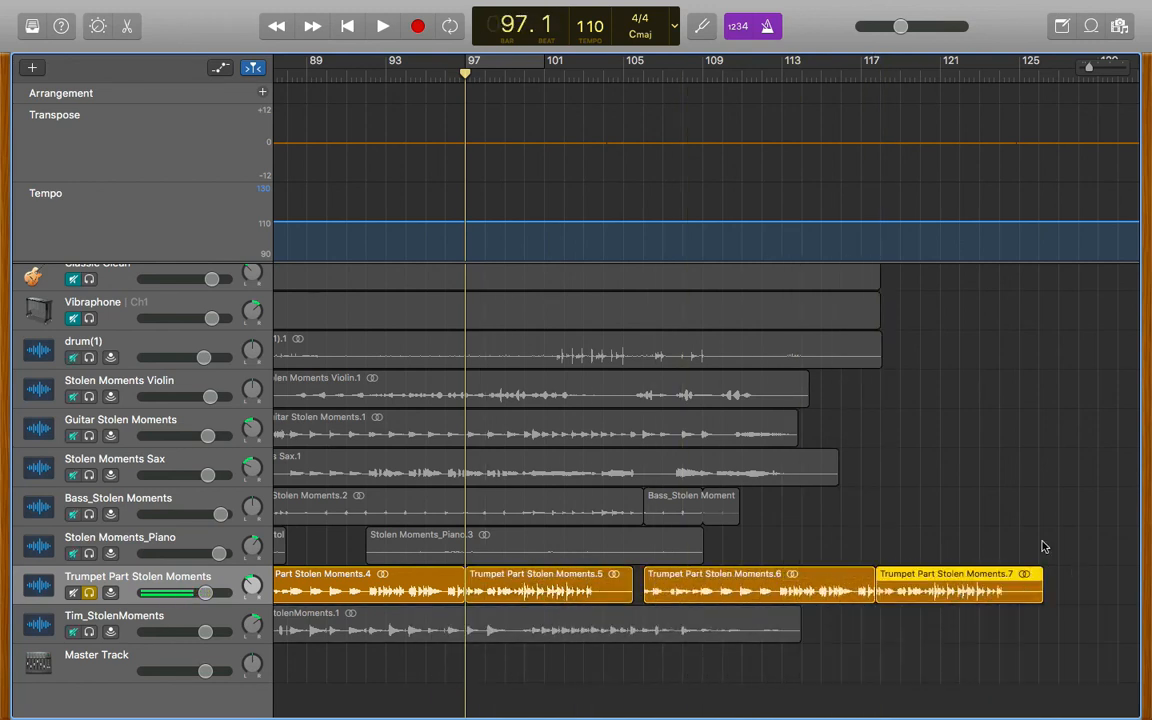
# Turn off solo on the Trumpet Part Stolen Moments track
pyautogui.hscroll(-10, 1041, 545)
pyautogui.hscroll(-20, 945, 517)
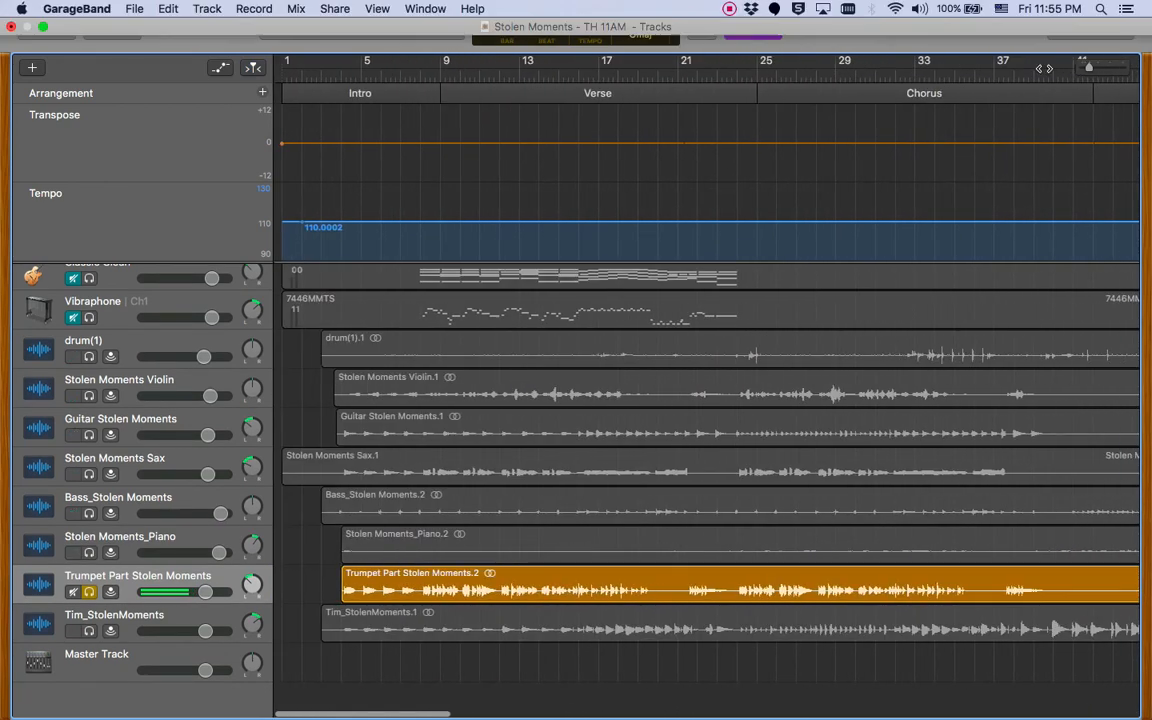
pyautogui.moveTo(1089, 67); pyautogui.dragTo(1081, 69)
pyautogui.scroll(5, 848, 292)
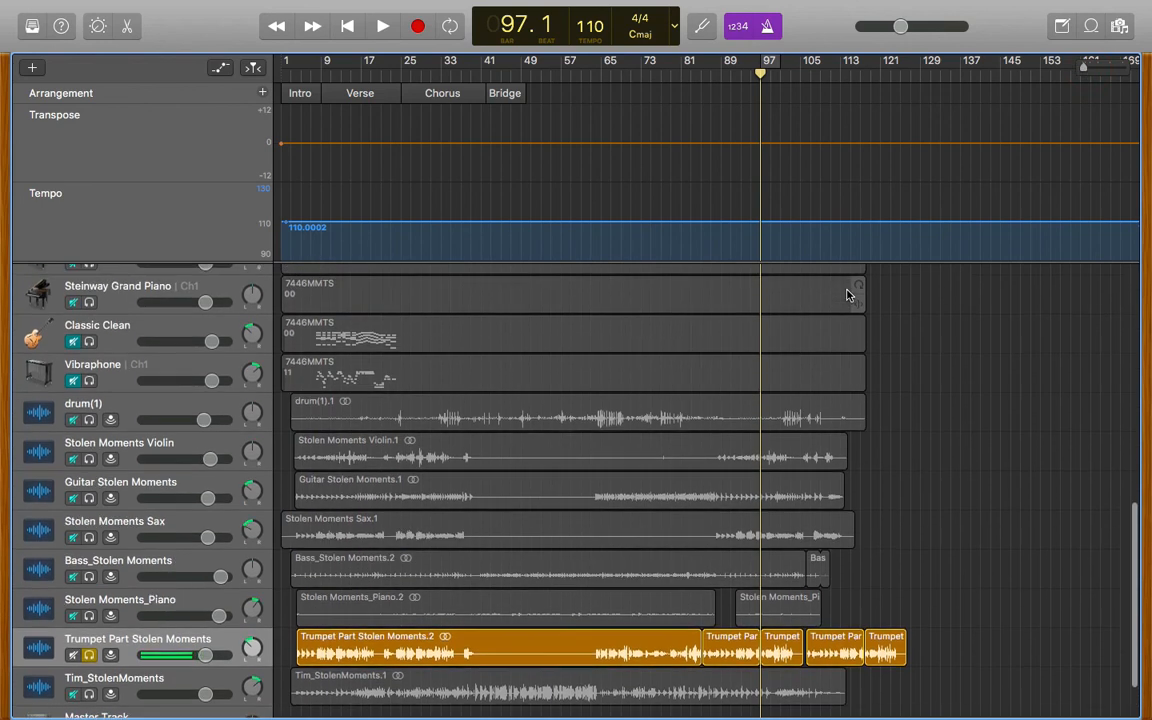
pyautogui.scroll(-5, 869, 393)
pyautogui.click(490, 662)
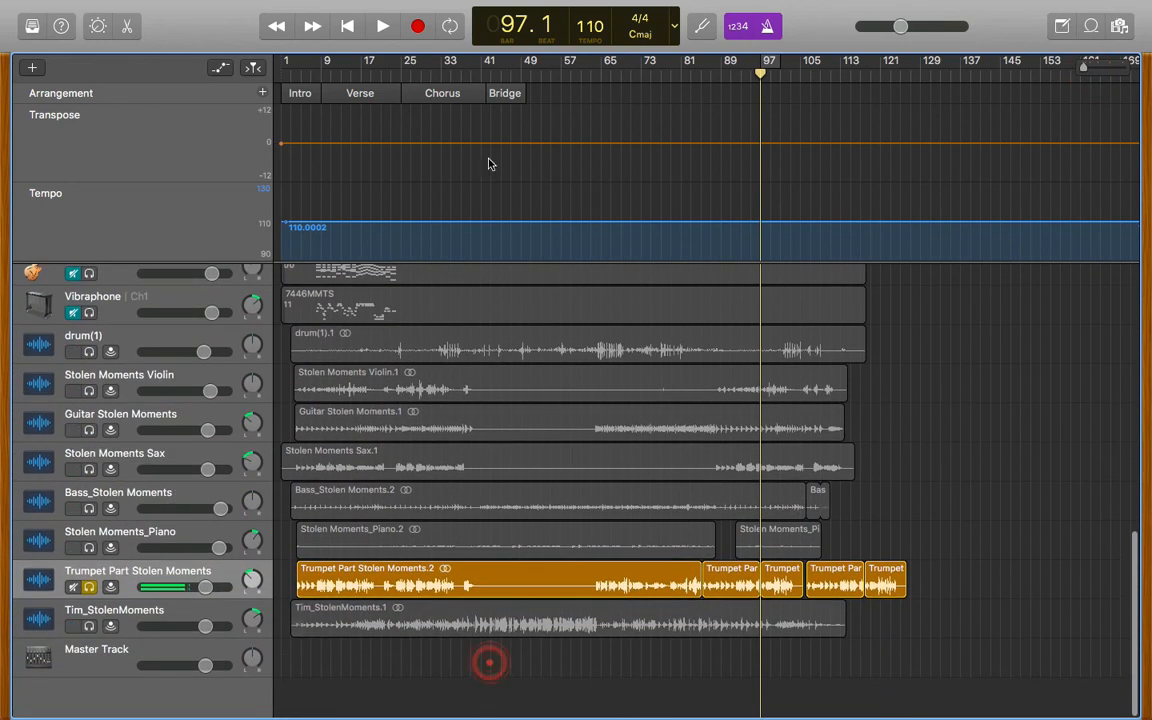
pyautogui.click(89, 588)
# Select all audio regions from drum(1) through Tim_StolenMoments and copy them together after the originals, from about bar 122
pyautogui.moveTo(428, 671); pyautogui.dragTo(412, 364)
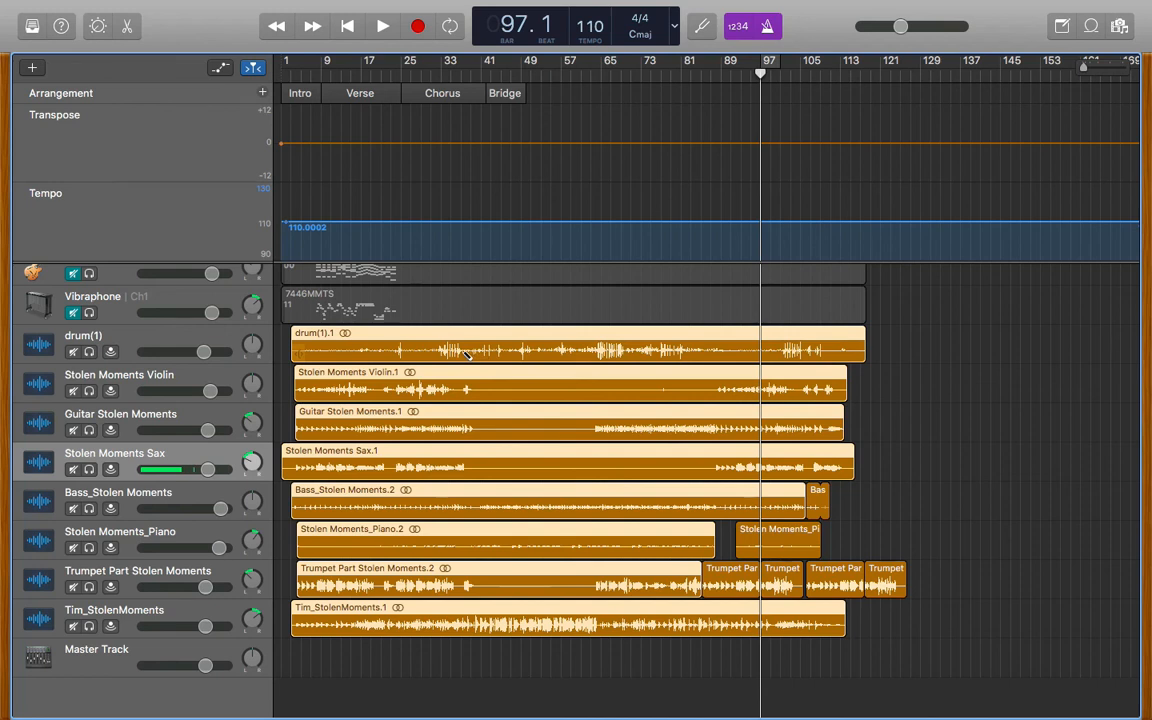
pyautogui.moveTo(438, 352); pyautogui.dragTo(1080, 350)
pyautogui.hscroll(2, 825, 333)
pyautogui.hscroll(2, 968, 345)
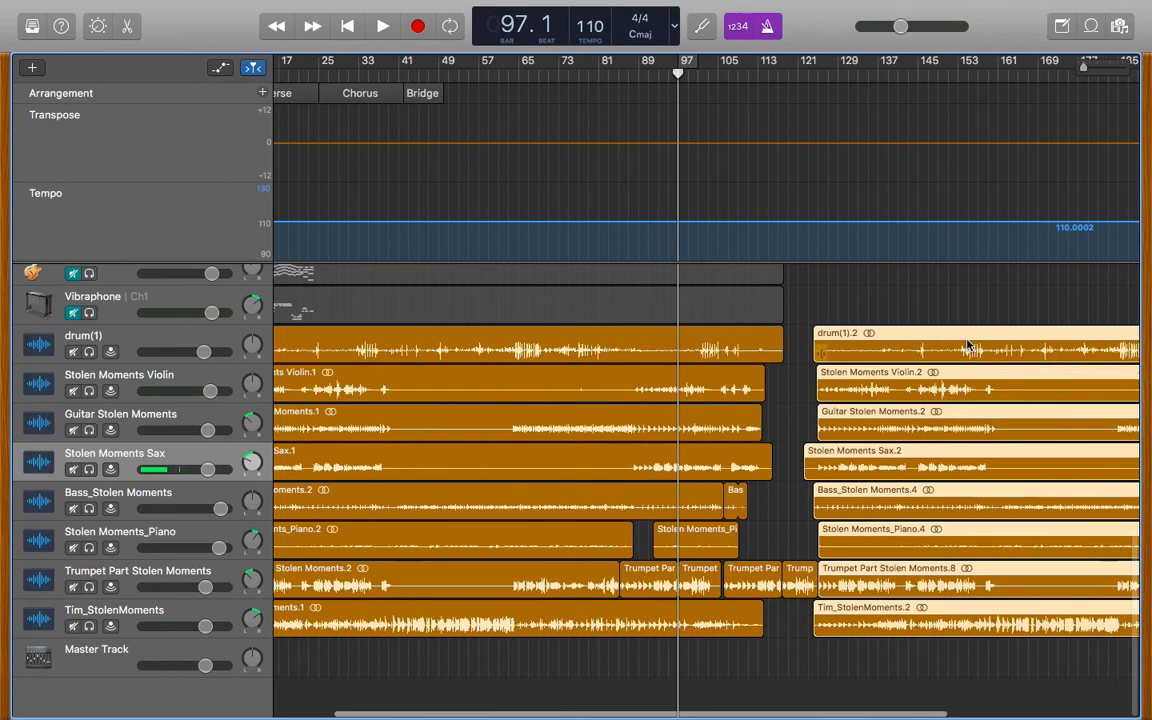
pyautogui.hscroll(-4, 665, 330)
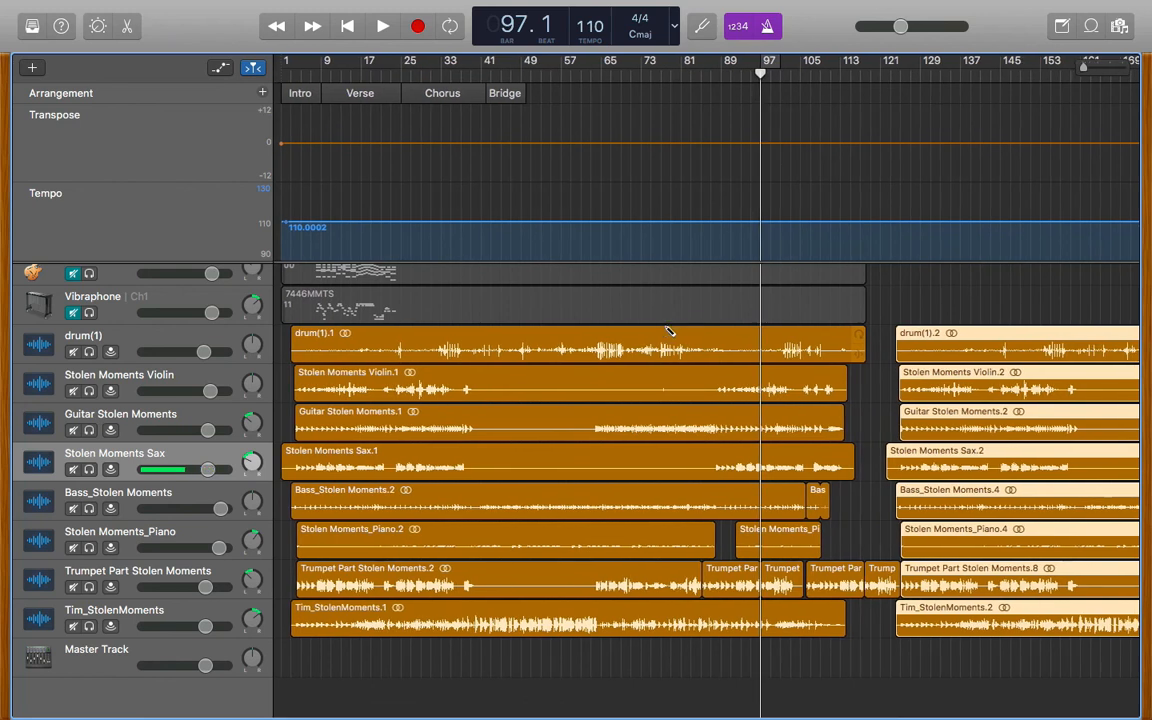
pyautogui.hscroll(3, 598, 292)
pyautogui.scroll(1, 693, 308)
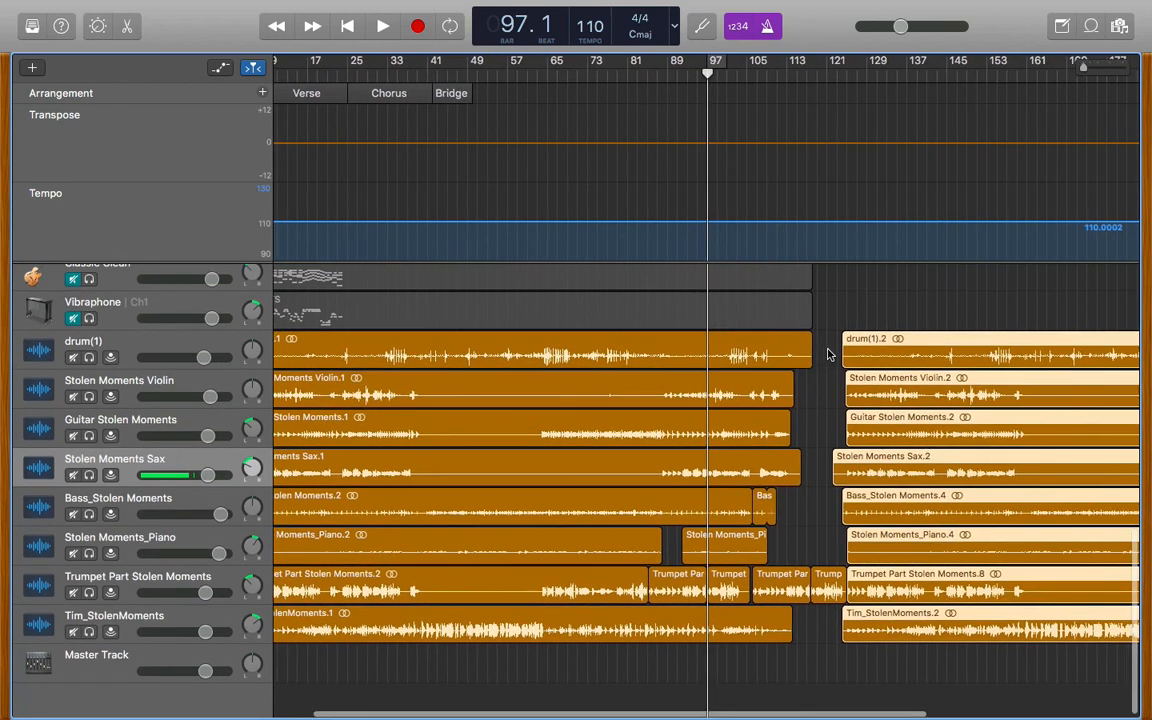
pyautogui.hscroll(3, 828, 354)
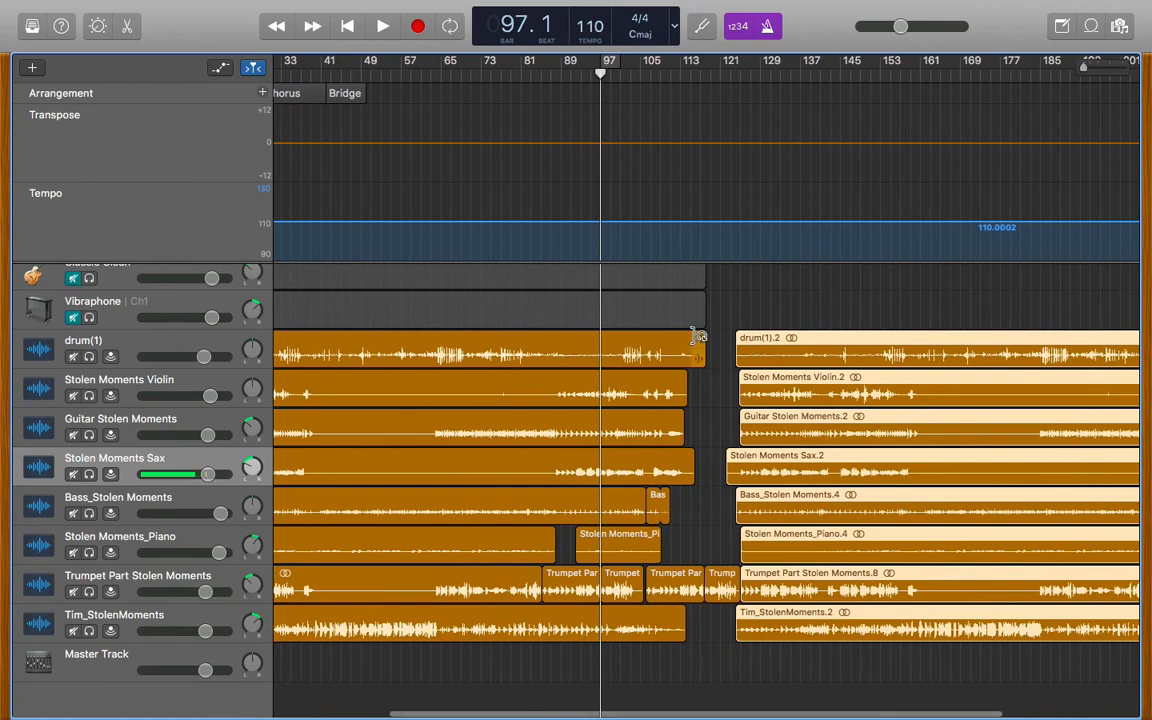
pyautogui.hscroll(-2, 697, 337)
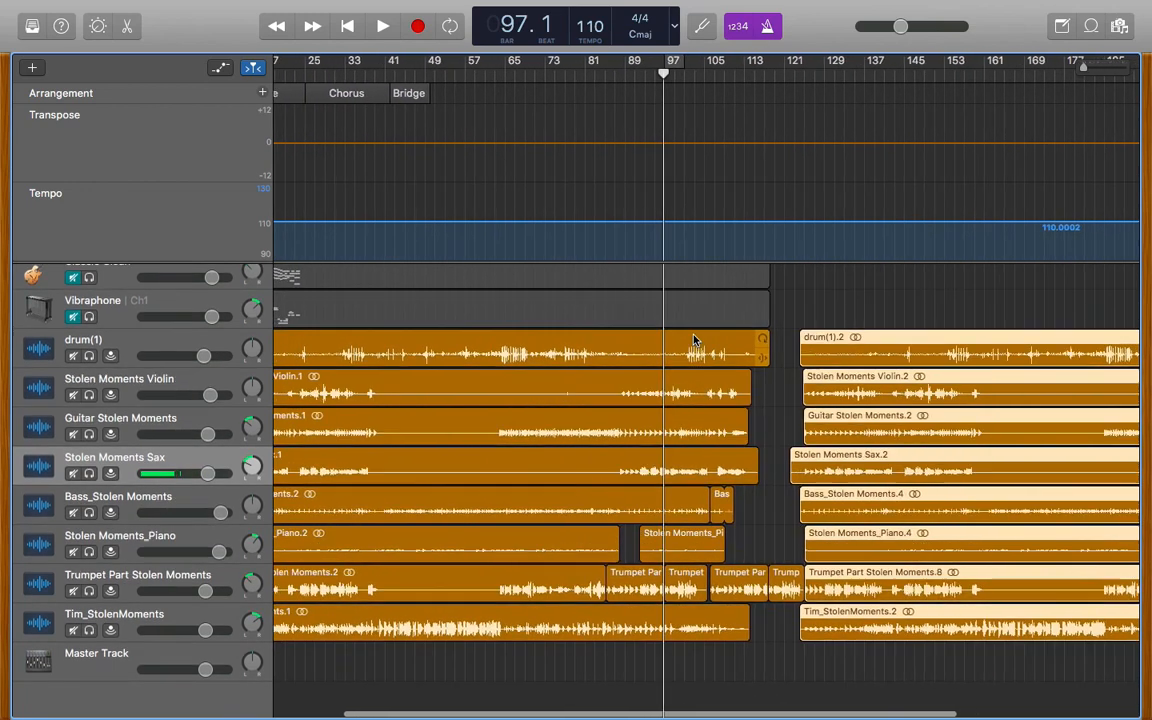
pyautogui.hscroll(-3, 697, 341)
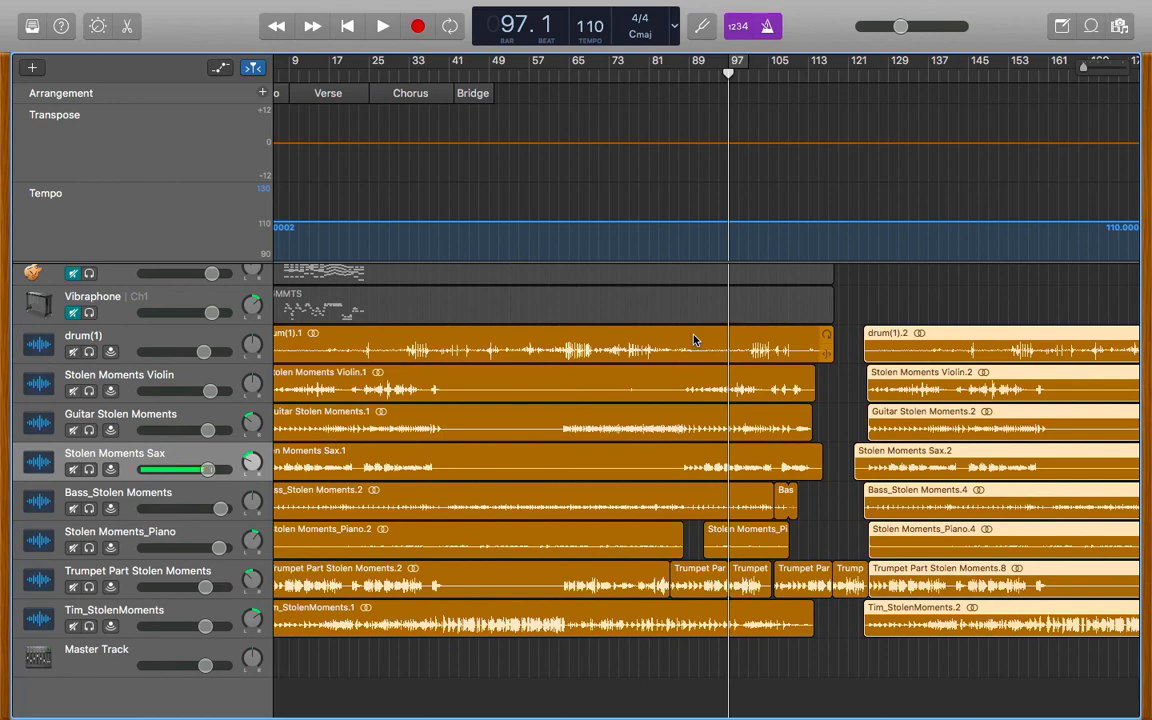